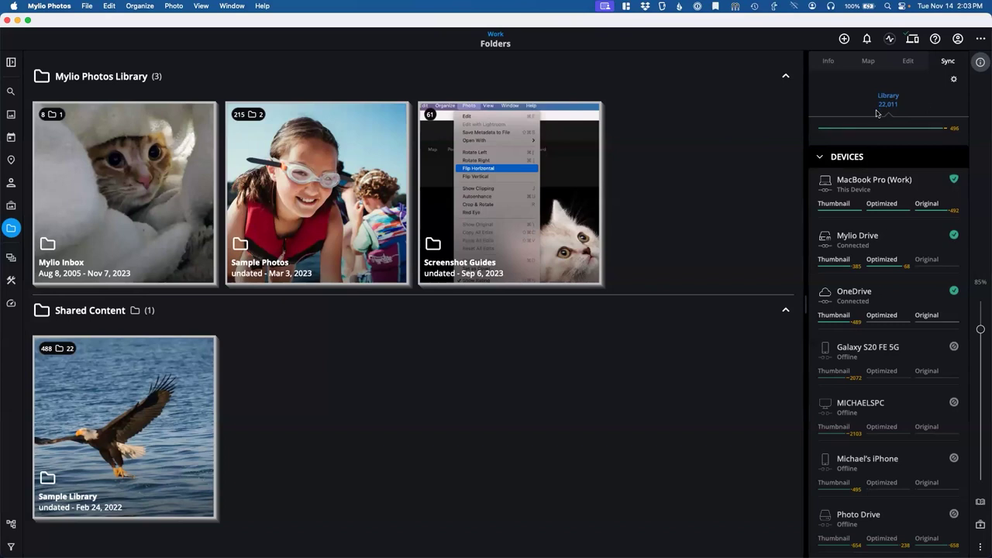
- Hide and reopen the information side panel, and bring up the library's sync status per device
left_click(829, 62)
left_click(979, 64)
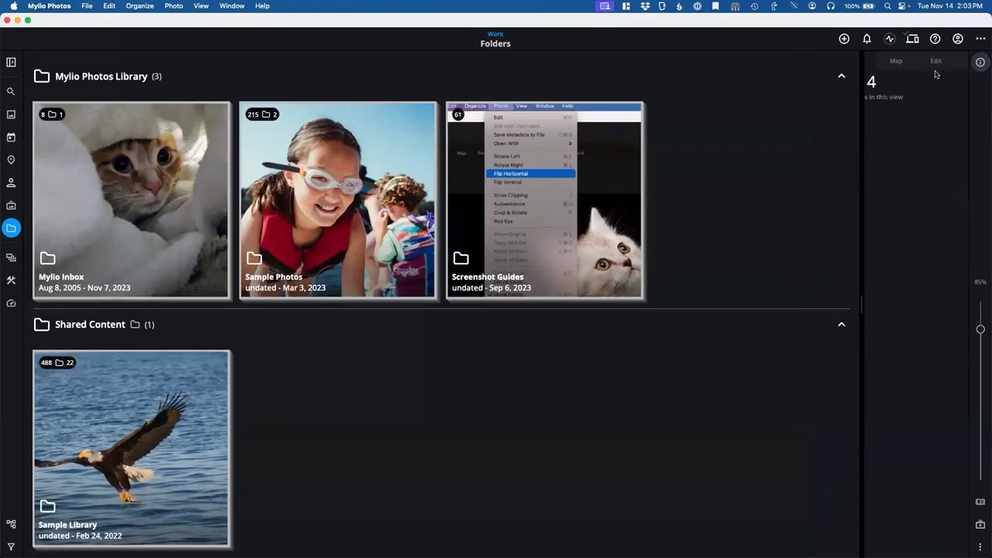
left_click(981, 63)
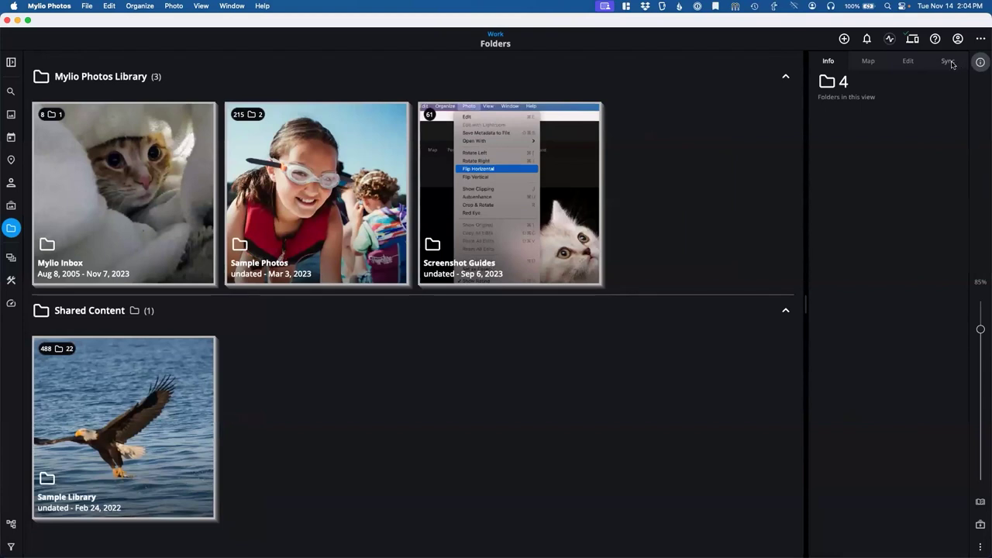
left_click(950, 62)
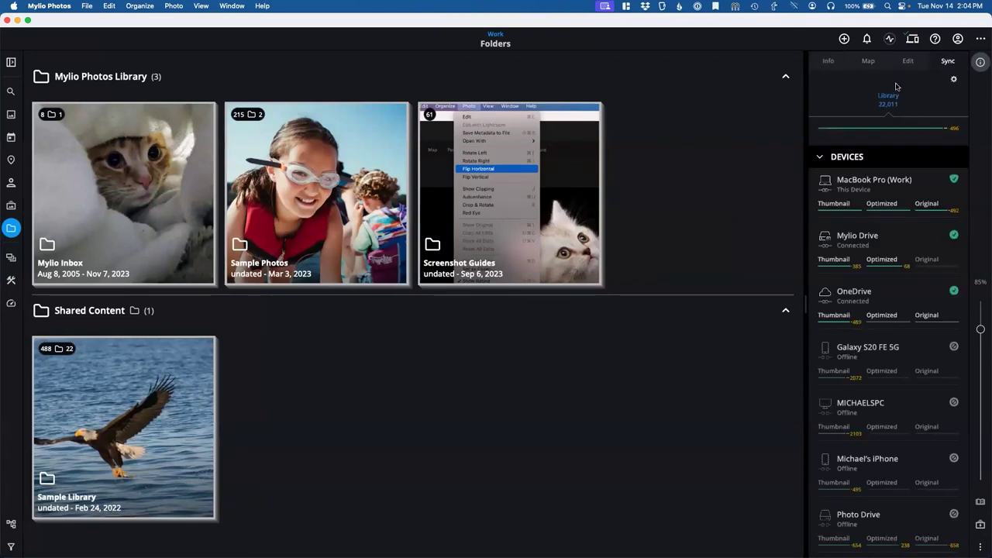
scroll(879, 225, "down", 3)
scroll(880, 225, "up", 3)
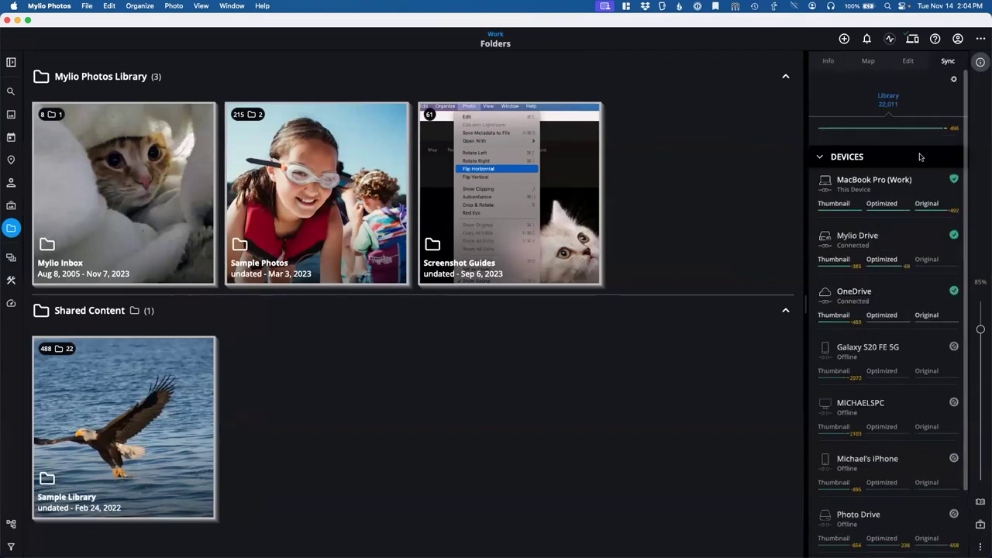
- Open this device's sync settings and set the sync panel view to Online Devices and Compact
left_click(955, 79)
scroll(718, 229, "down", 5)
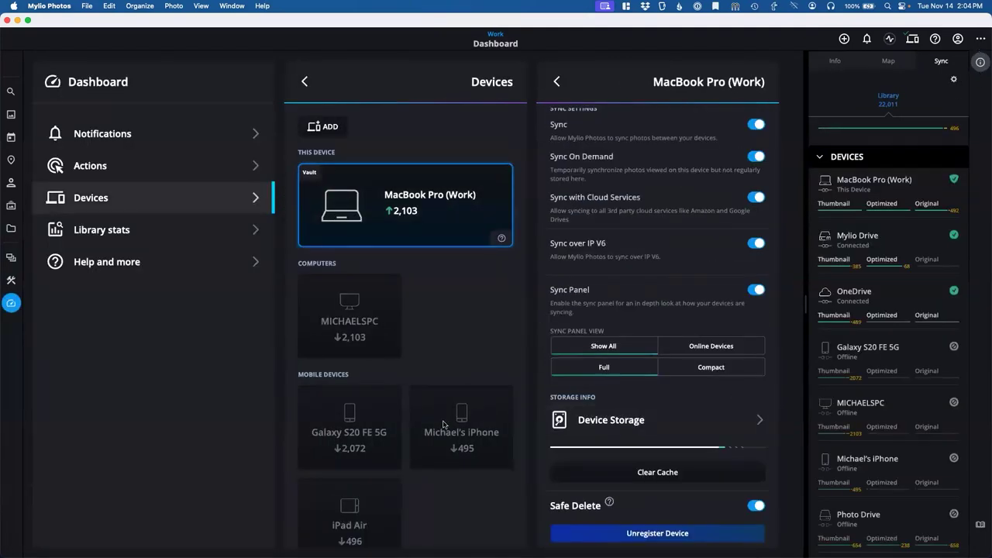
left_click(694, 353)
left_click(700, 371)
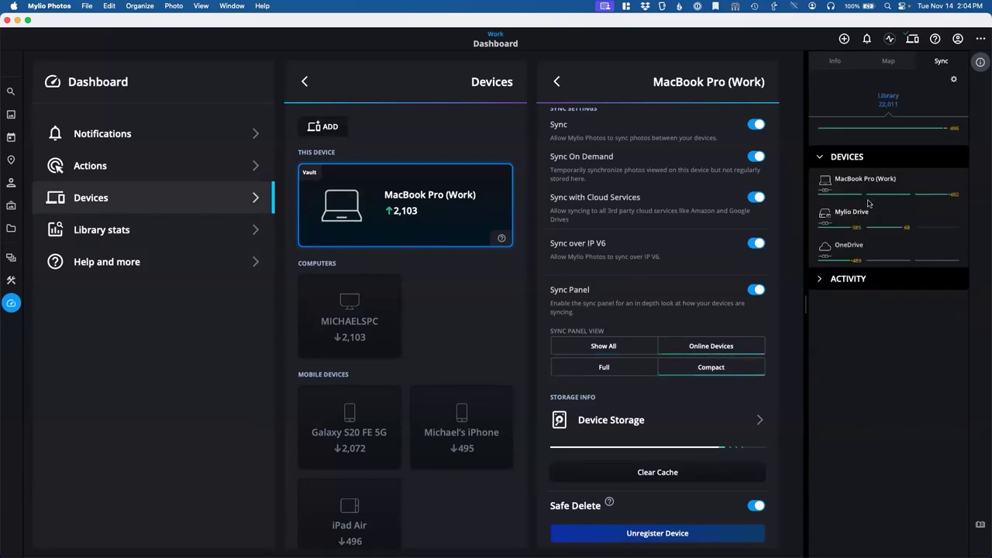
- Set the sync panel view back to Full and Show All
left_click(592, 372)
left_click(602, 351)
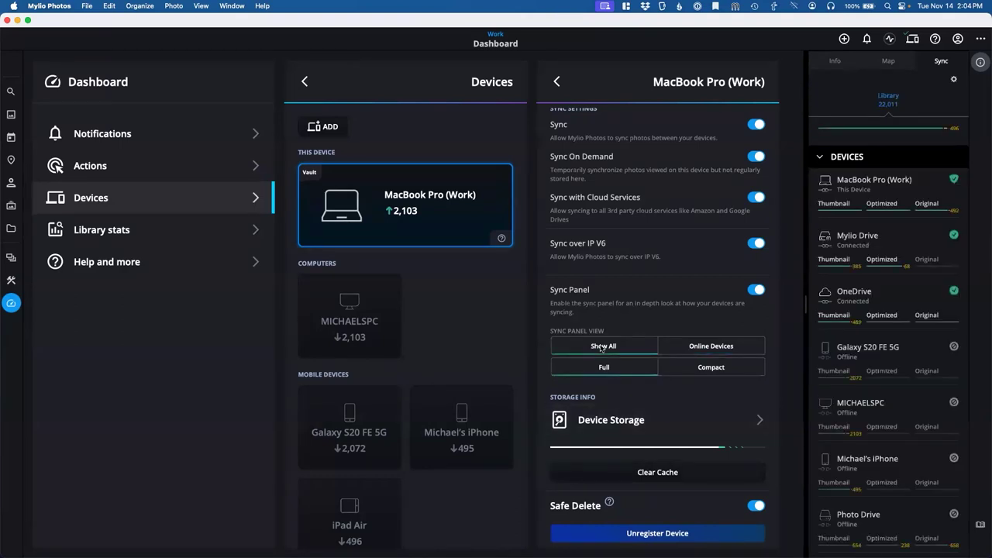
scroll(853, 232, "down", 3)
scroll(876, 225, "up", 3)
- Leave the device settings and open the All Photos view
left_click(11, 303)
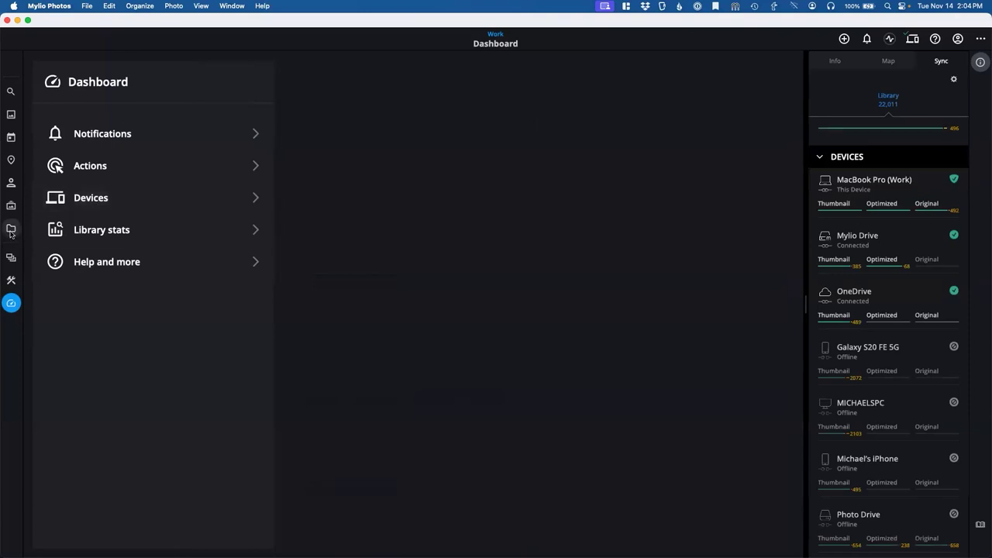
left_click(11, 226)
left_click(11, 114)
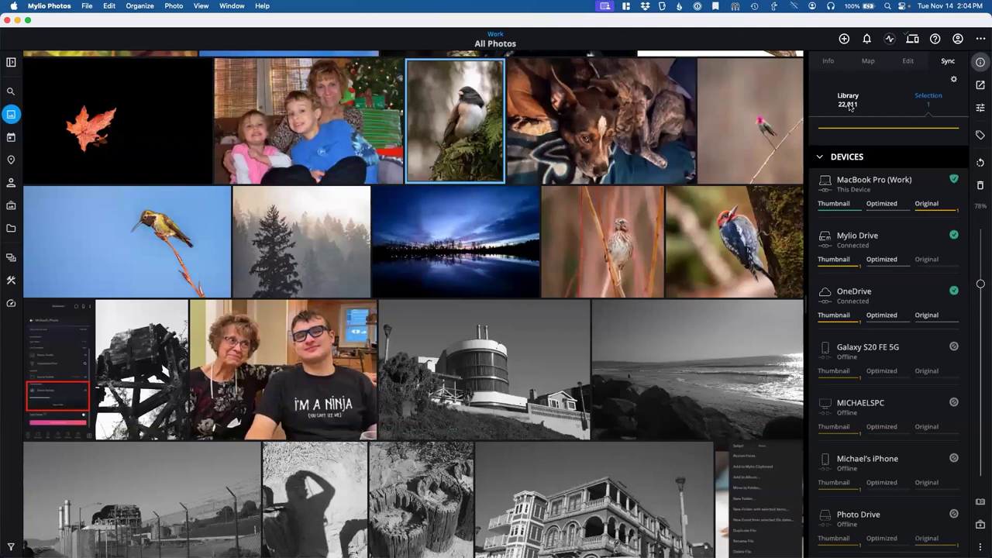
- Examine the library-wide thumbnail, optimized and original sync counts for each device
mouse_move(923, 219)
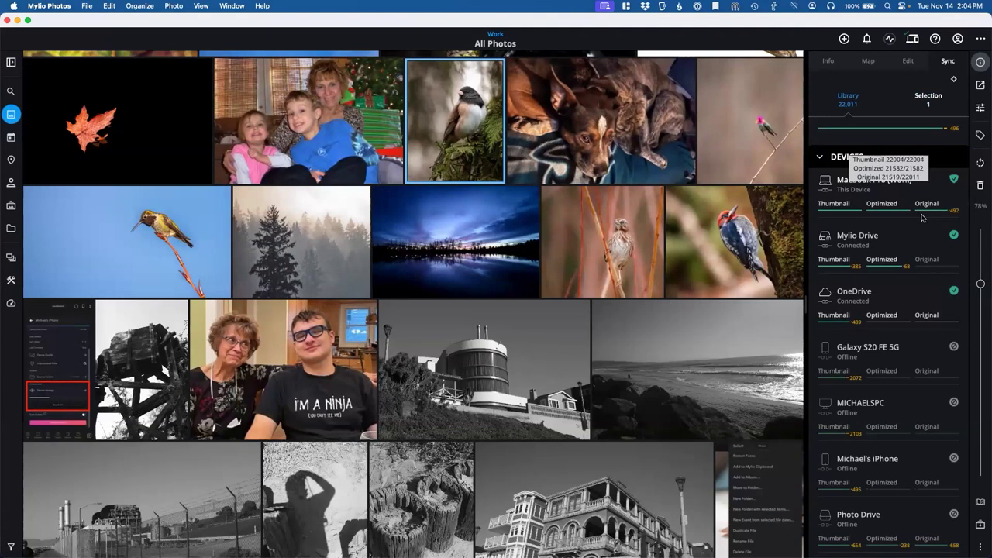
mouse_move(870, 238)
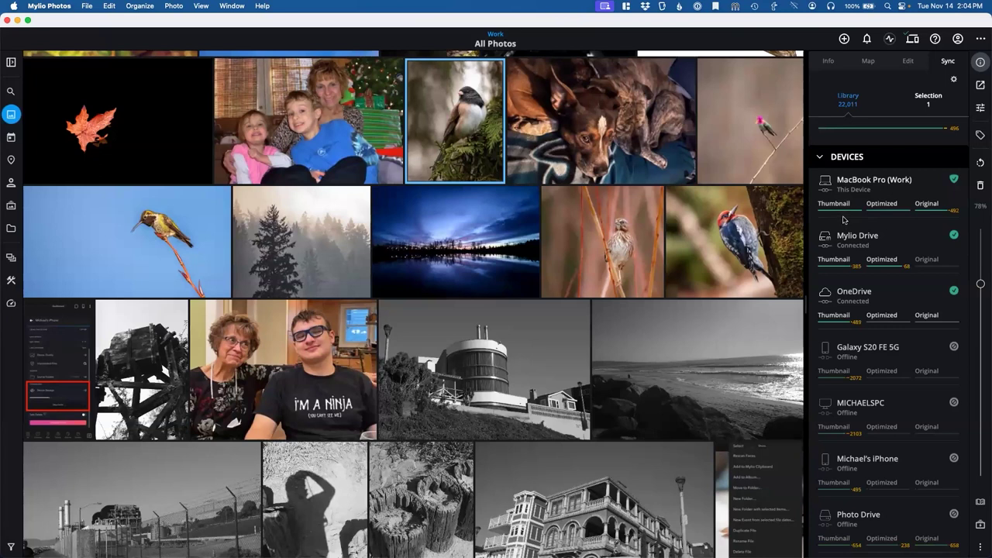
mouse_move(828, 207)
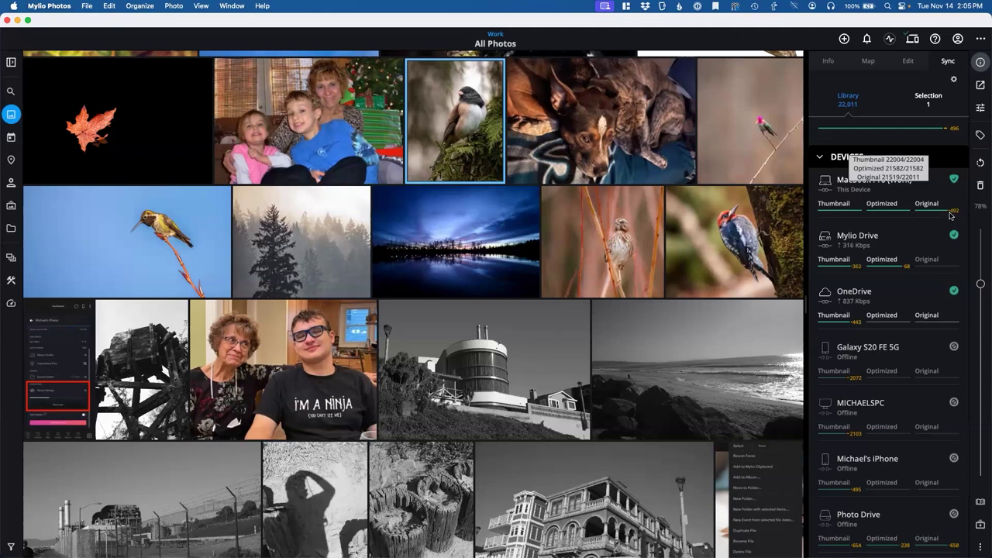
scroll(922, 242, "down", 2)
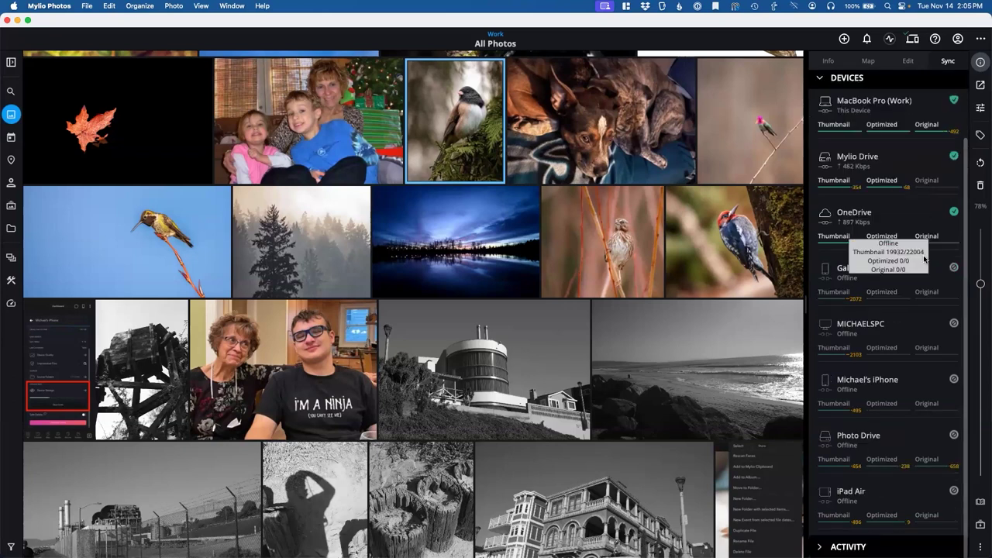
scroll(940, 263, "up", 2)
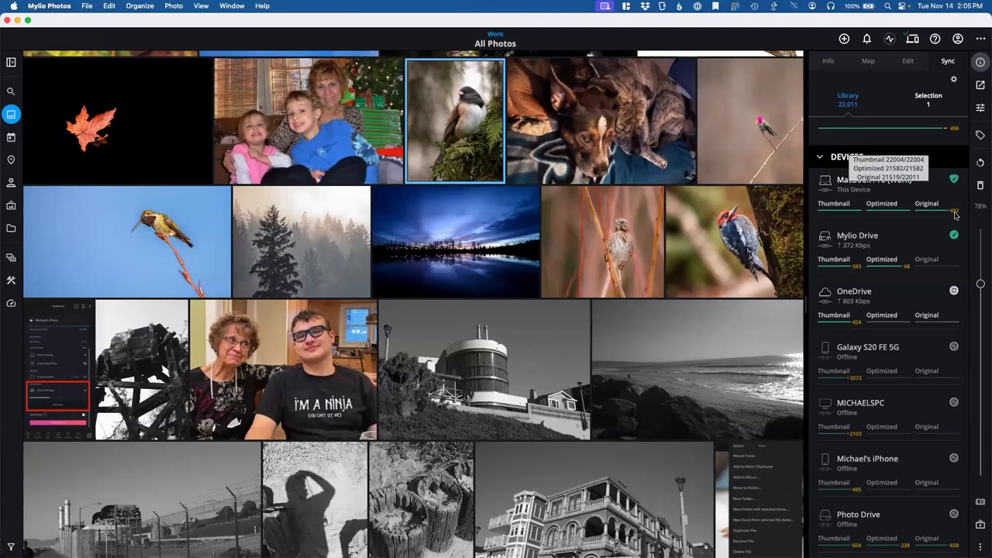
scroll(955, 217, "down", 1)
scroll(954, 269, "up", 1)
- Open the MacBook Pro (Work) details from the dashboard's device list and look through the other devices, drives and clouds
left_click(7, 301)
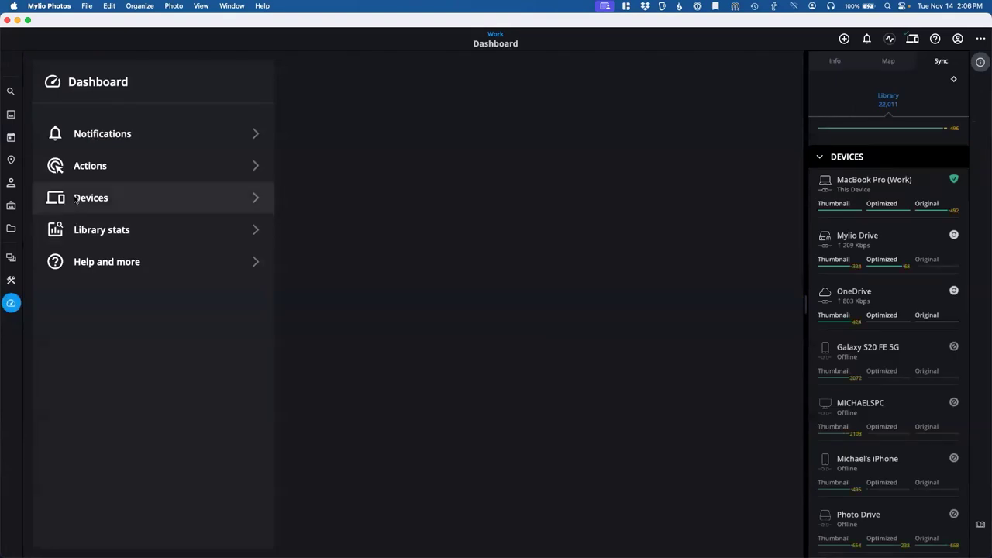
left_click(99, 200)
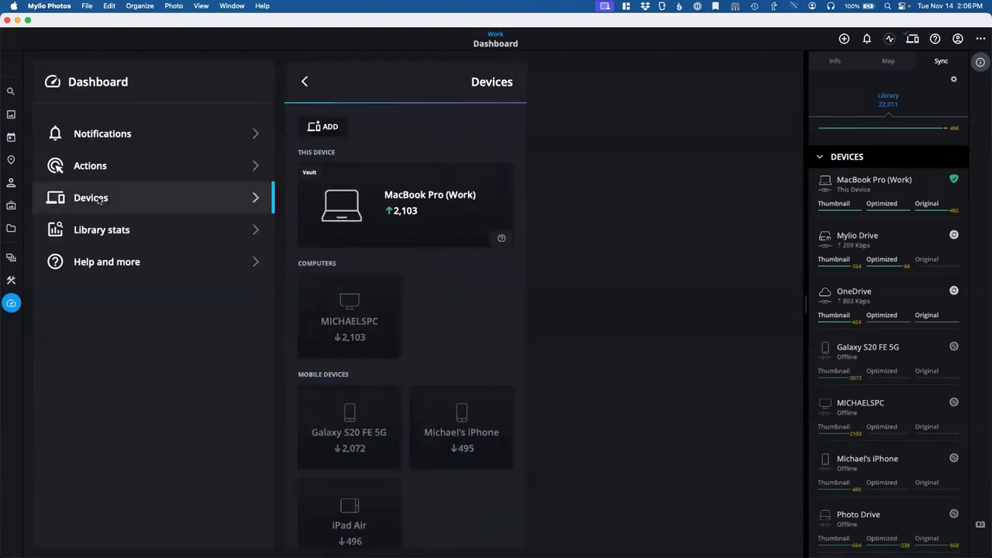
left_click(381, 200)
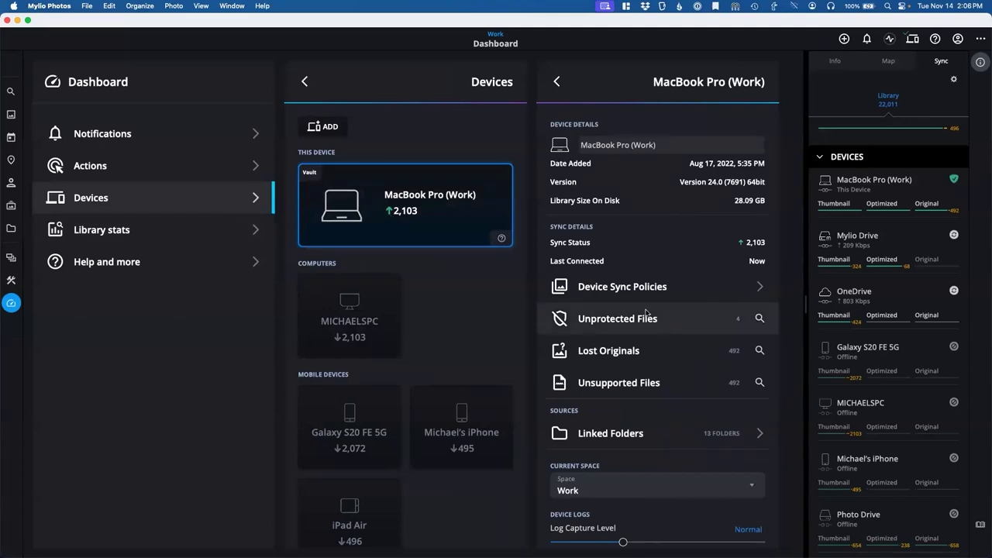
scroll(634, 274, "down", 2)
scroll(633, 274, "down", 10)
scroll(669, 323, "up", 10)
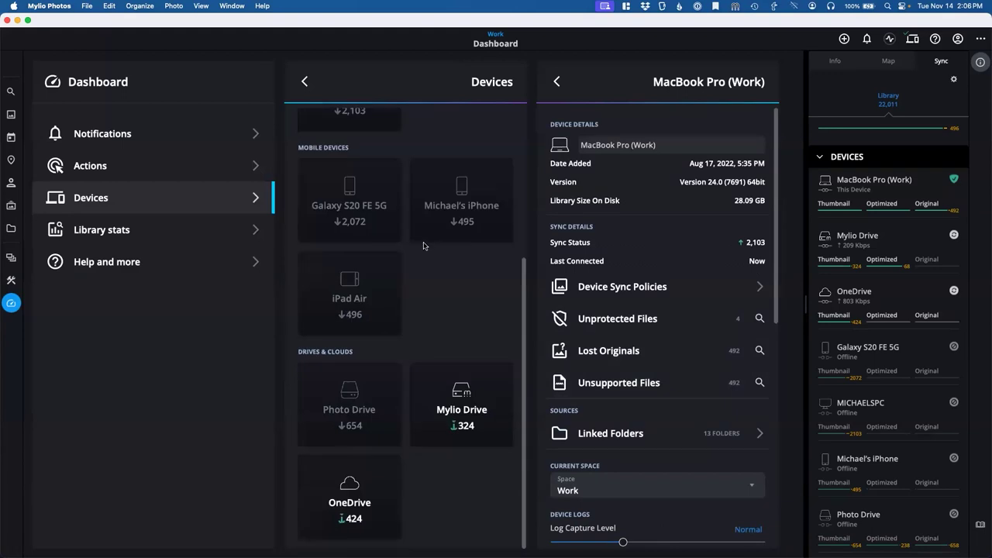
left_click(374, 378)
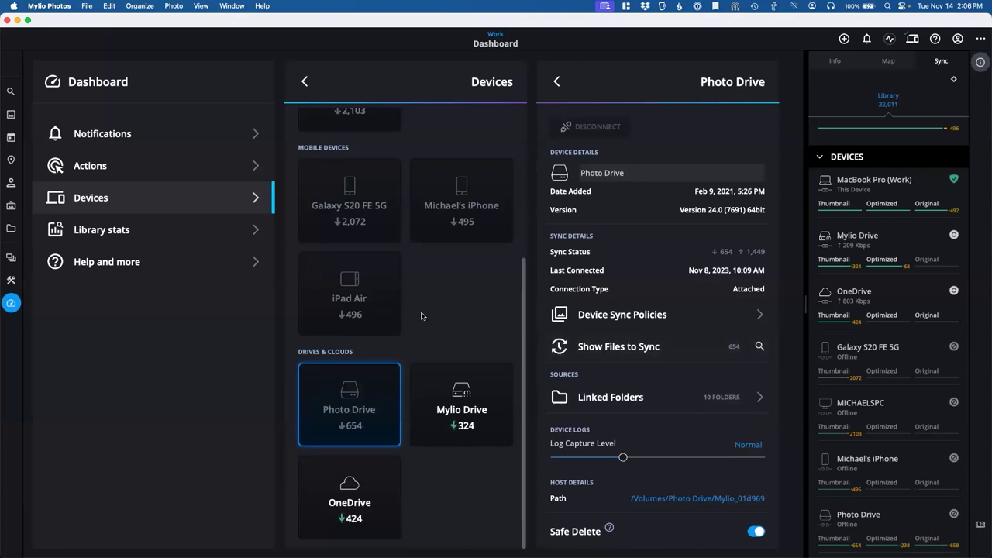
scroll(421, 315, "up", 3)
scroll(438, 329, "down", 3)
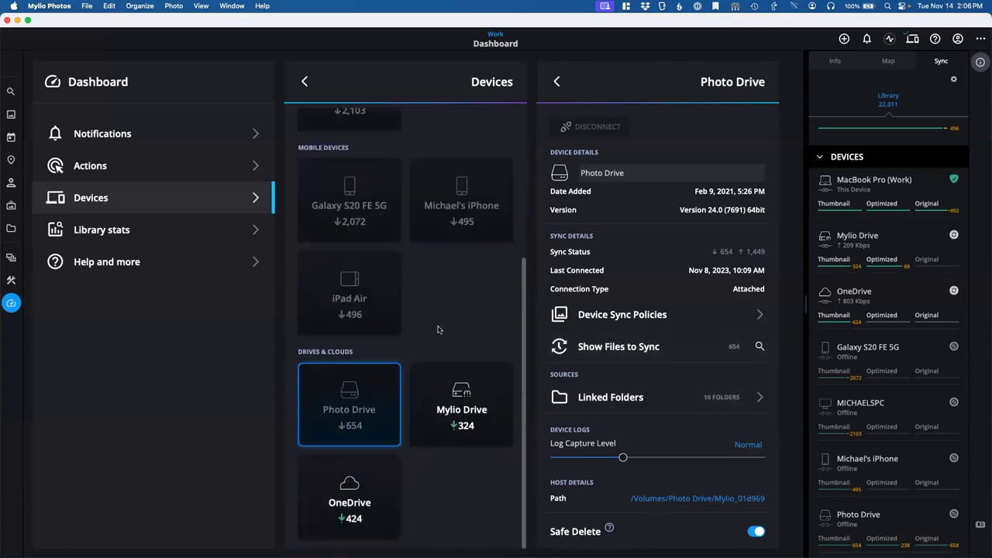
left_click(609, 349)
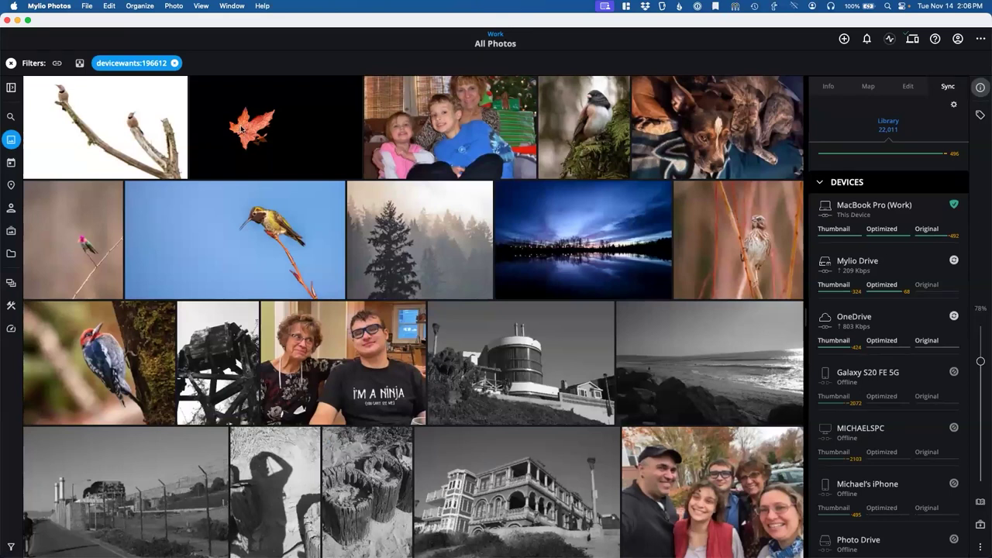
- Look through the filtered photos waiting to sync and select the dark screenshot at the start of the grid
scroll(324, 162, "down", 10)
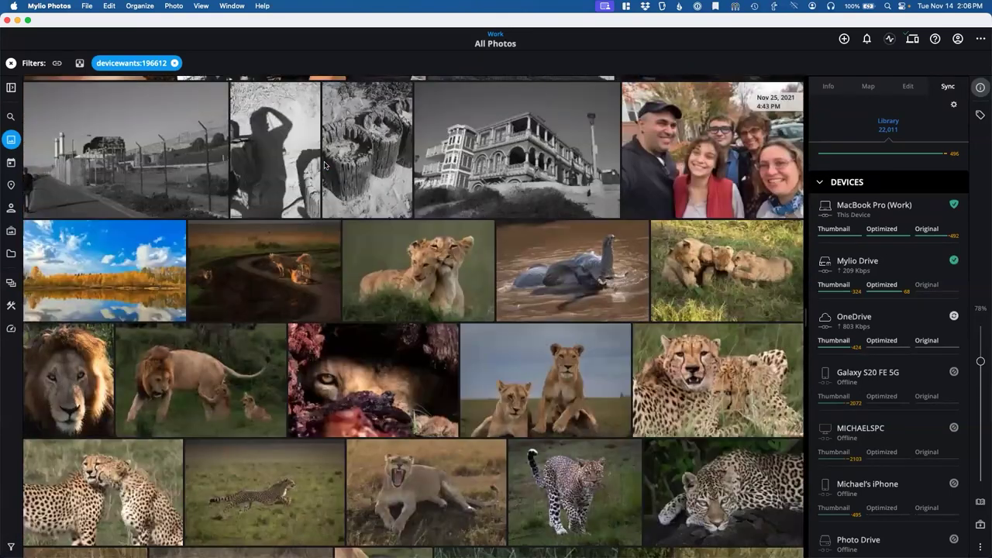
scroll(324, 165, "down", 3)
scroll(341, 161, "up", 9)
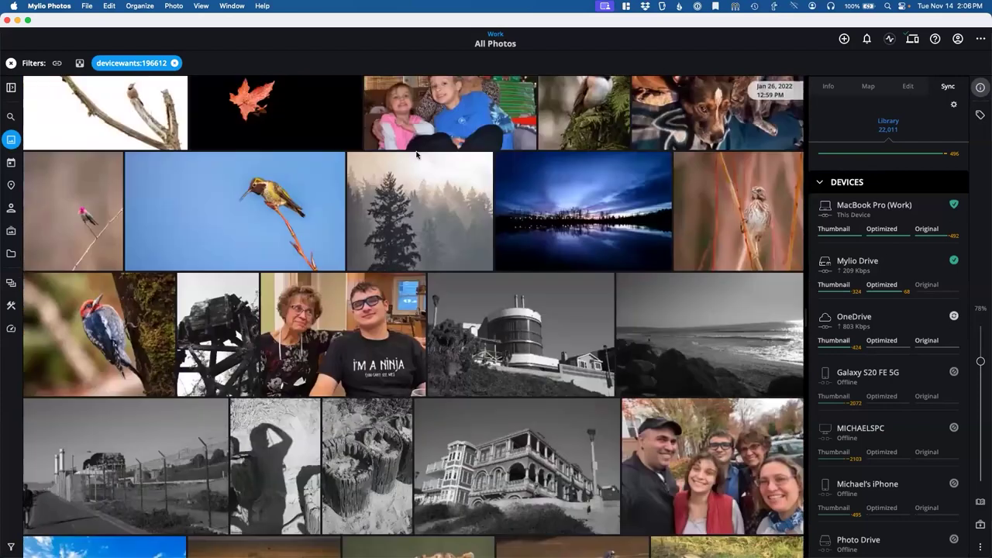
scroll(689, 224, "up", 4)
scroll(349, 169, "up", 1)
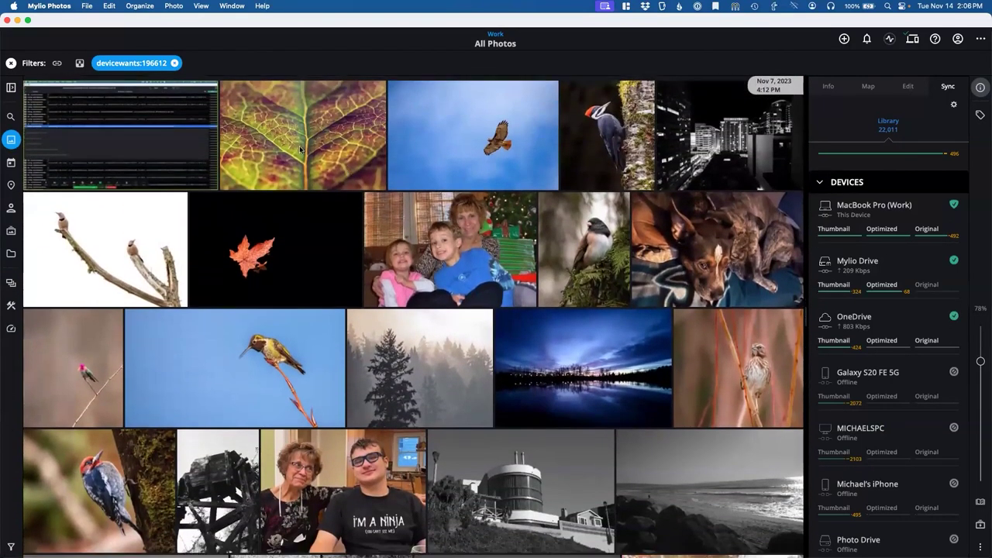
left_click(205, 136)
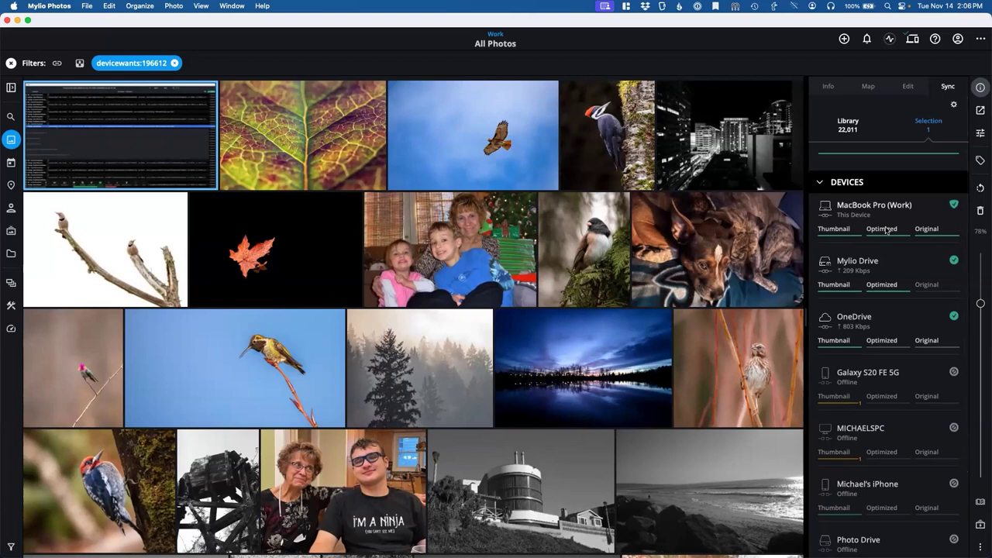
- Examine the selected photo's thumbnail, optimized and original sync status on each device
mouse_move(886, 229)
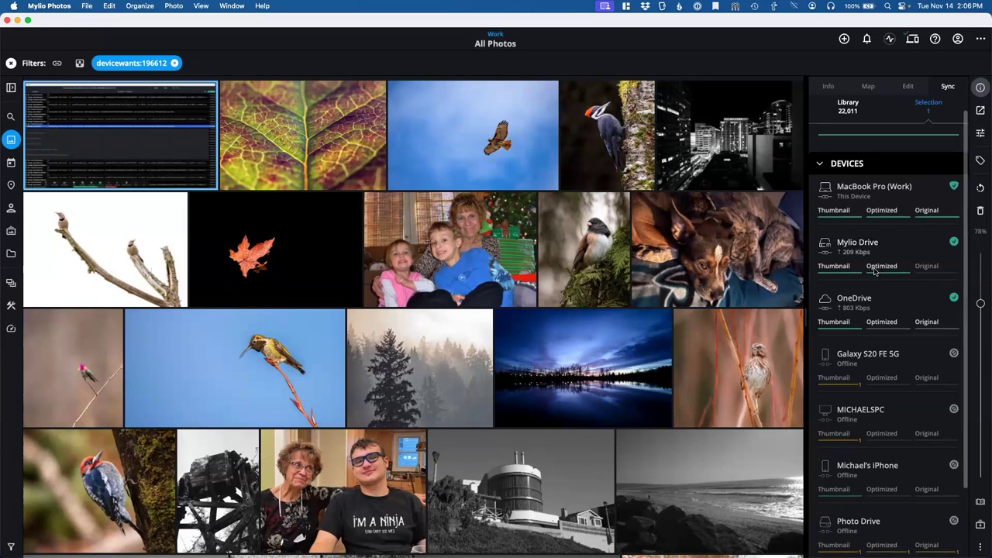
scroll(878, 286, "down", 1)
mouse_move(840, 330)
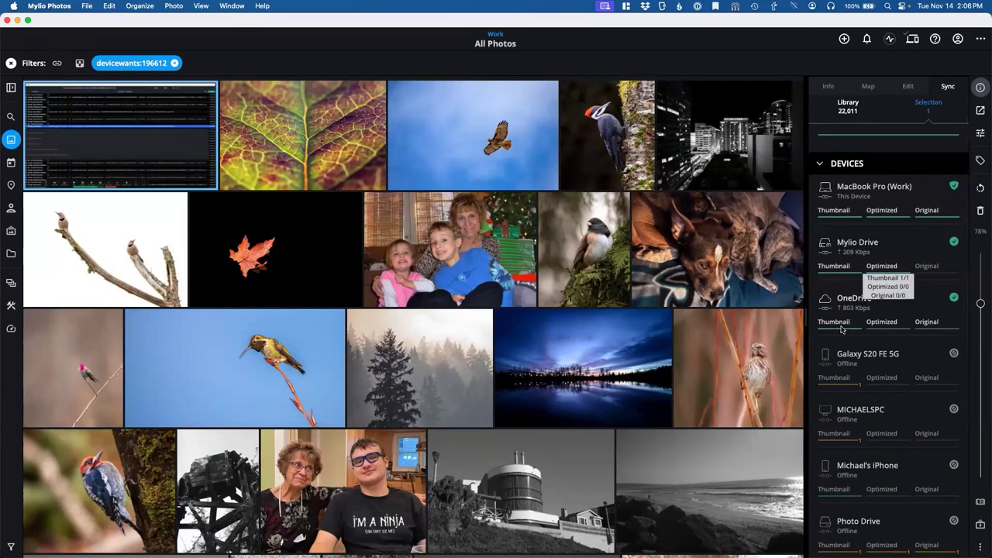
scroll(853, 318, "down", 4)
mouse_move(883, 294)
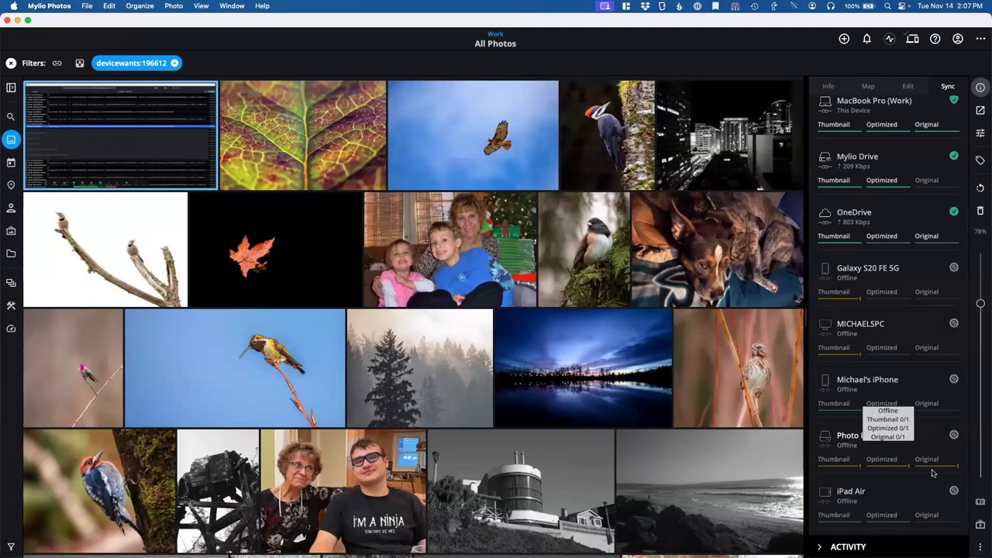
scroll(900, 454, "up", 3)
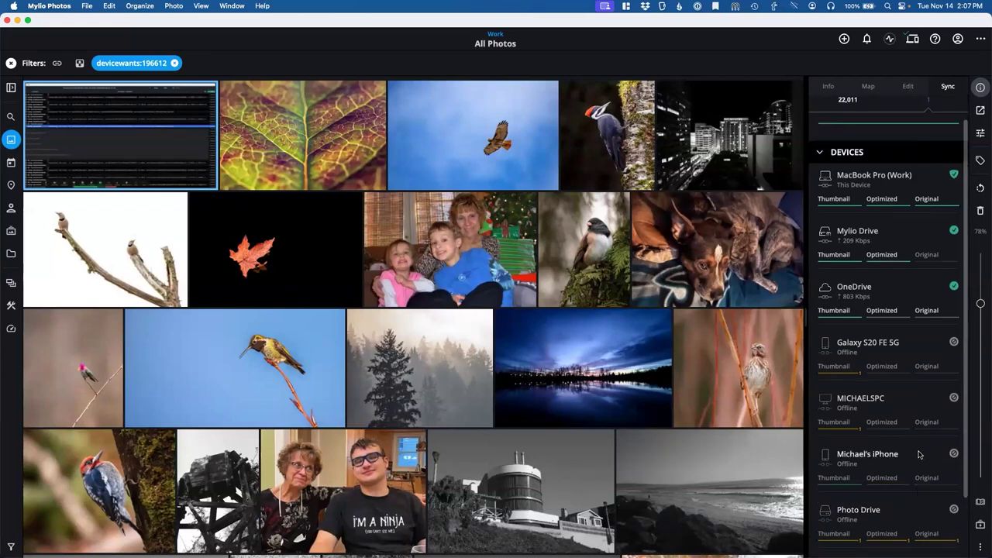
scroll(907, 310, "down", 3)
scroll(899, 364, "up", 3)
scroll(884, 410, "down", 3)
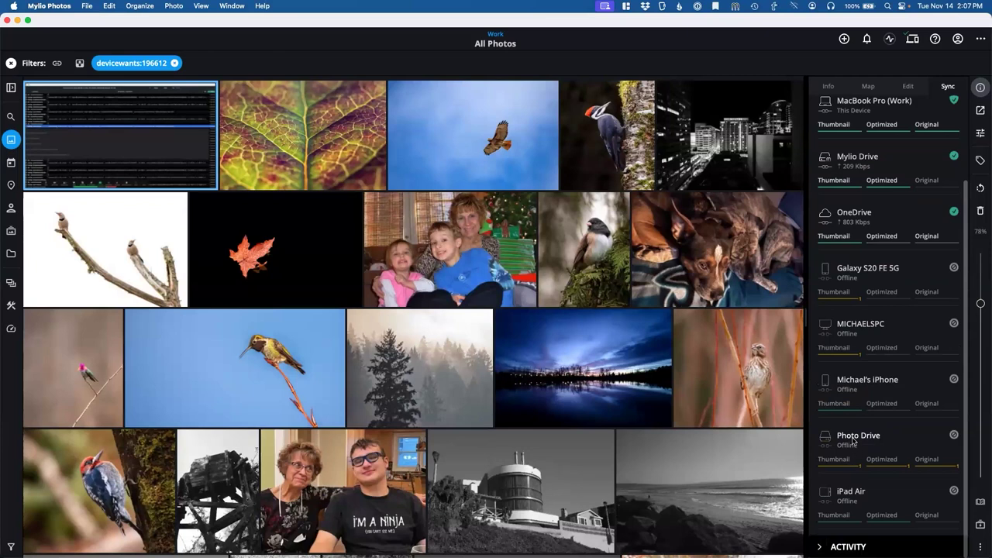
scroll(860, 442, "up", 3)
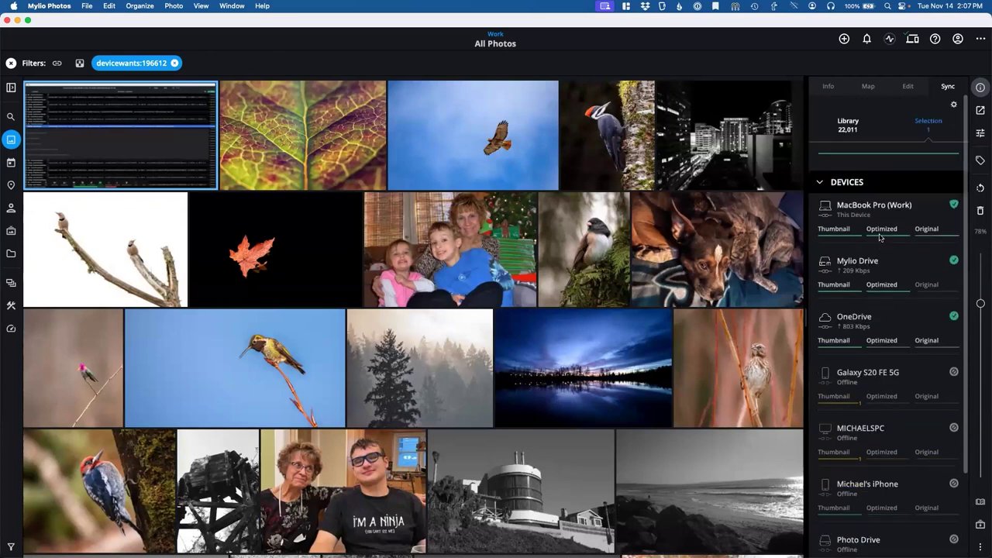
scroll(883, 232, "down", 3)
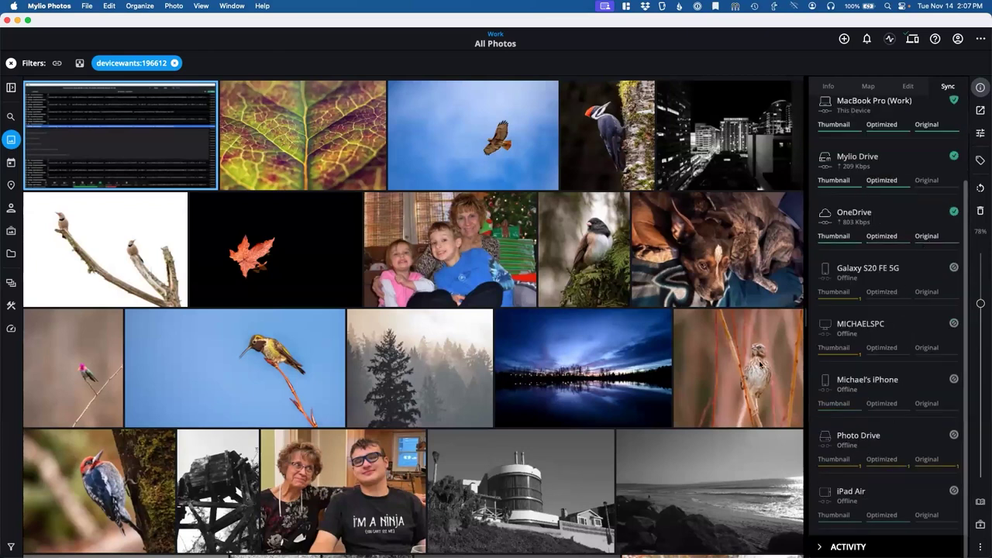
- Select all photos in the filtered view and show the sync status for the whole selection
key("super+a")
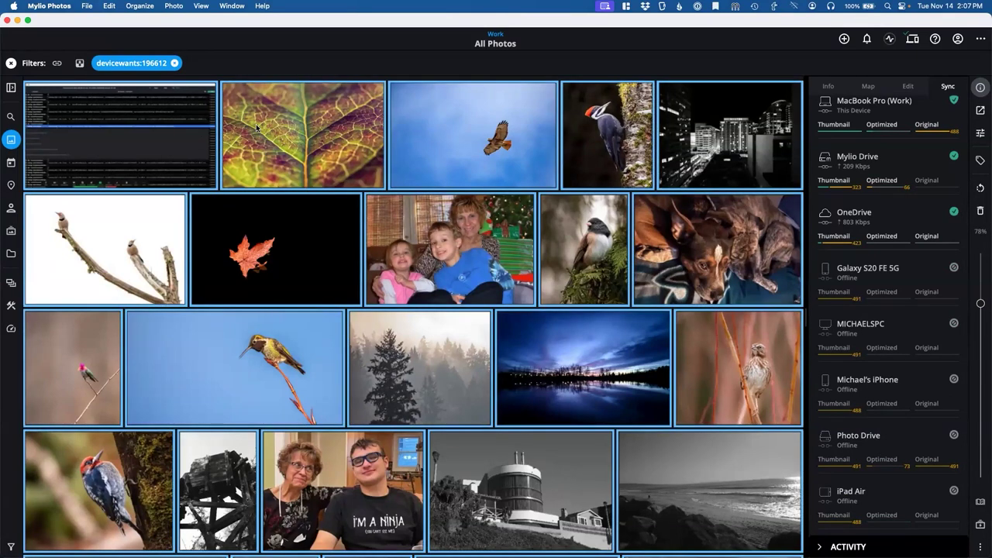
right_click(278, 139)
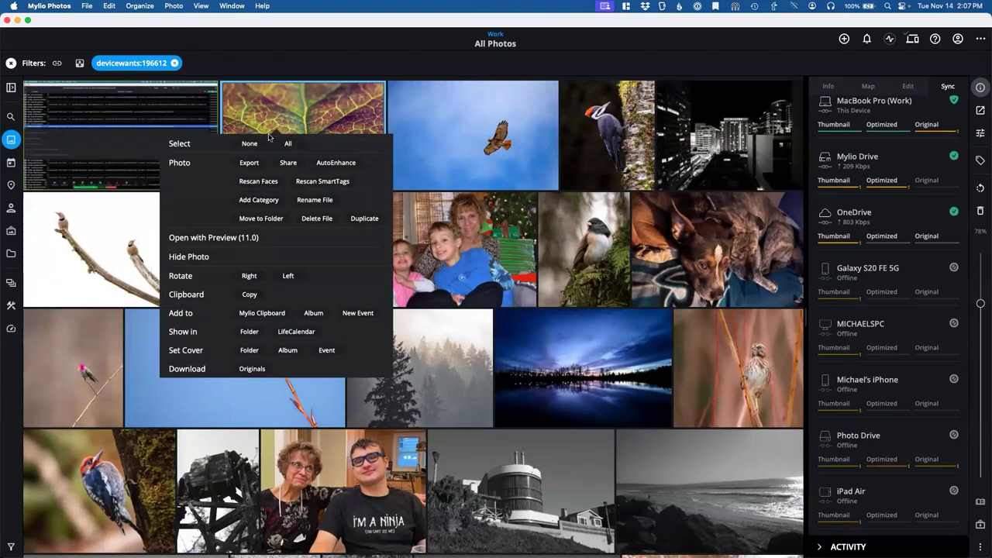
left_click(286, 143)
scroll(876, 165, "up", 3)
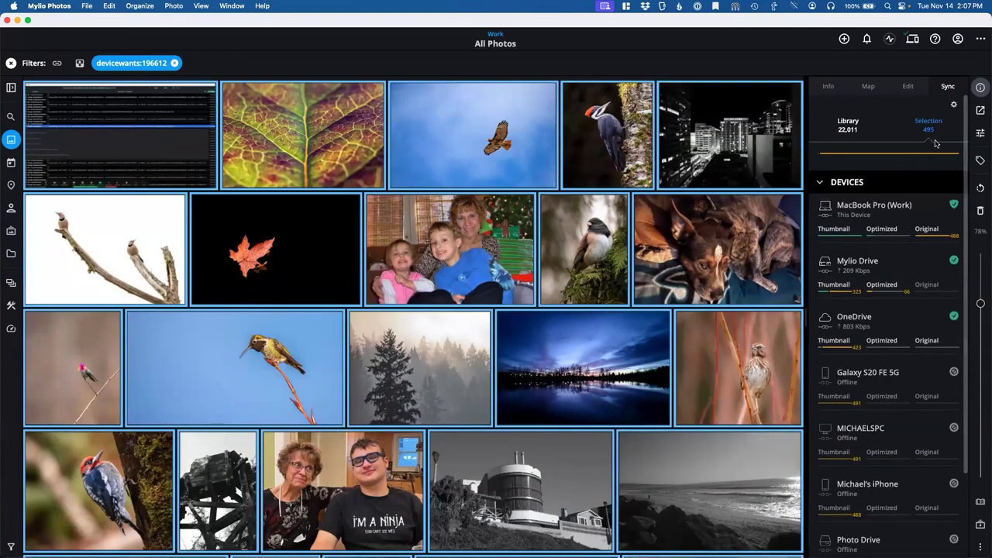
- Examine the thumbnail, optimized and original sync status of the selected photos on each device, including Mylio Drive, OneDrive and the offline devices
scroll(918, 299, "down", 3)
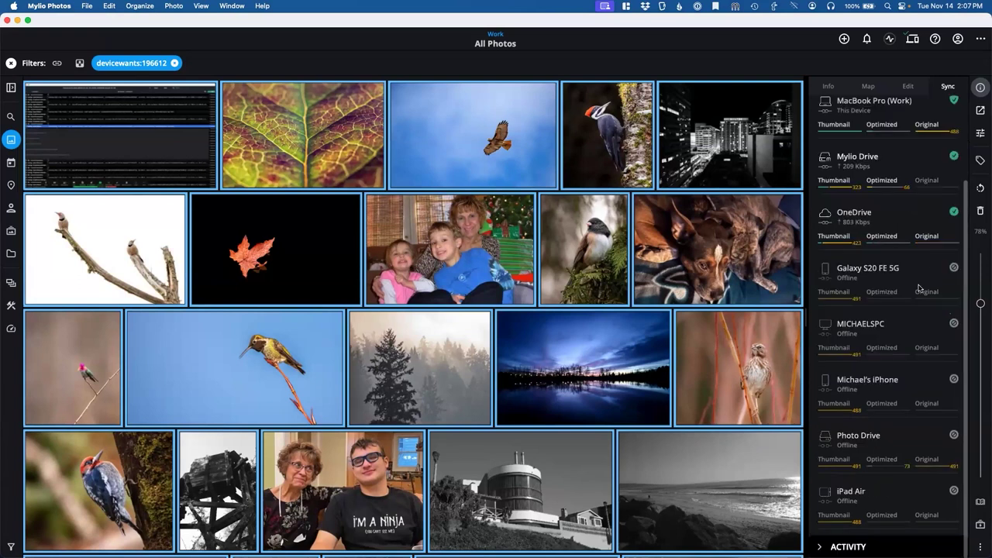
scroll(916, 309, "up", 3)
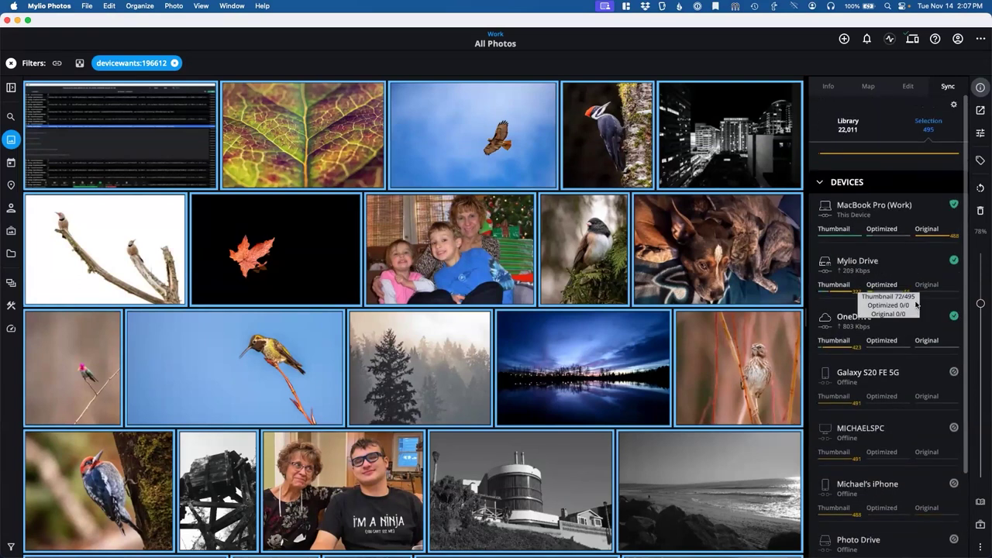
mouse_move(904, 267)
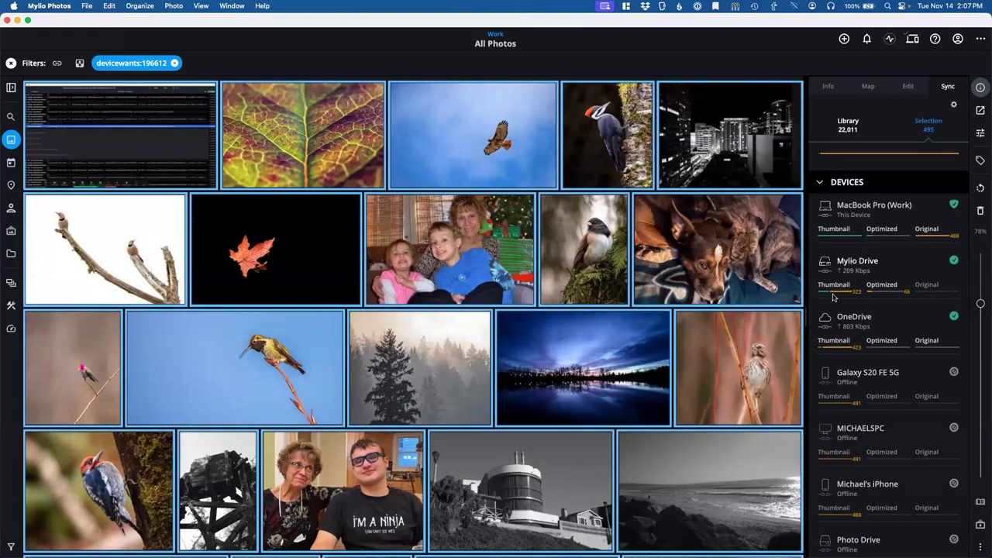
mouse_move(833, 294)
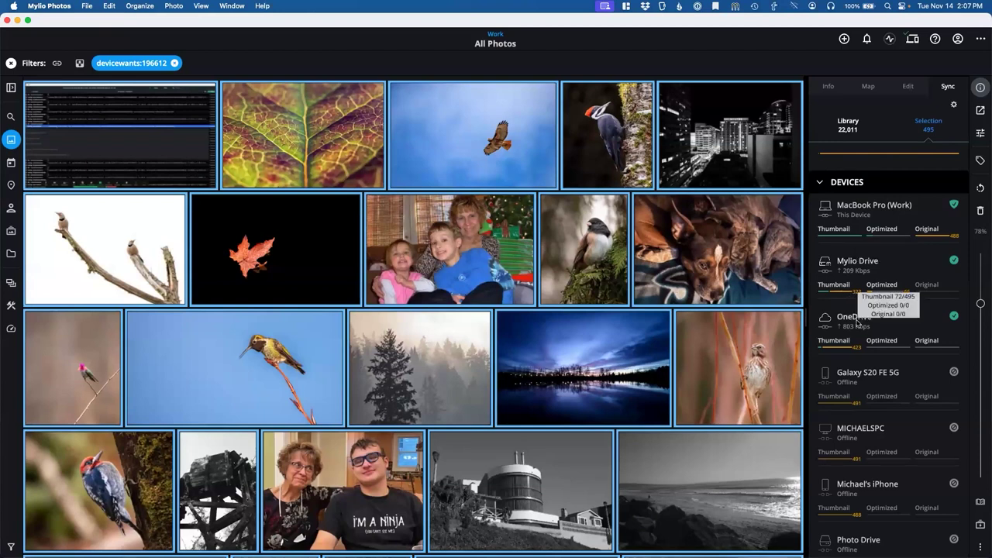
scroll(865, 310, "down", 1)
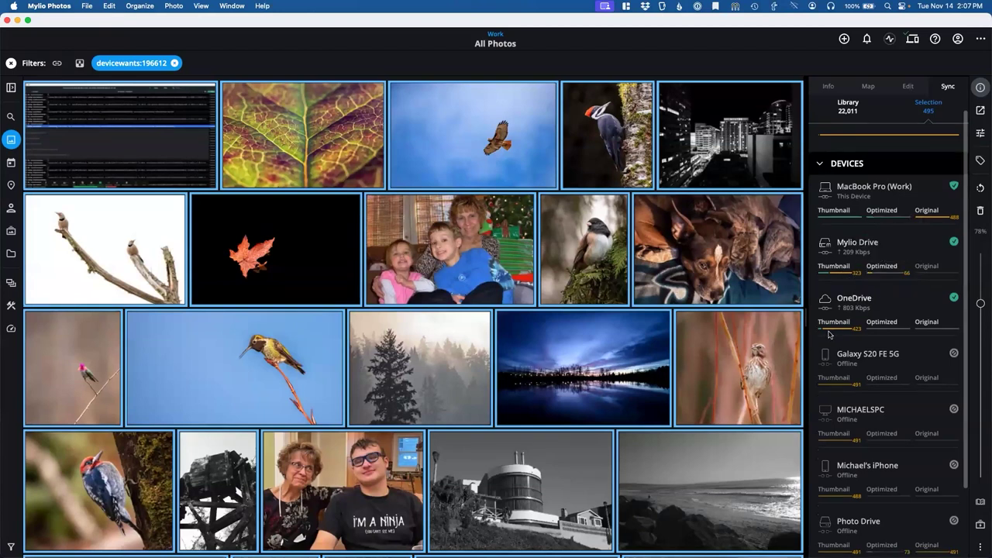
scroll(845, 329, "down", 3)
scroll(848, 326, "down", 2)
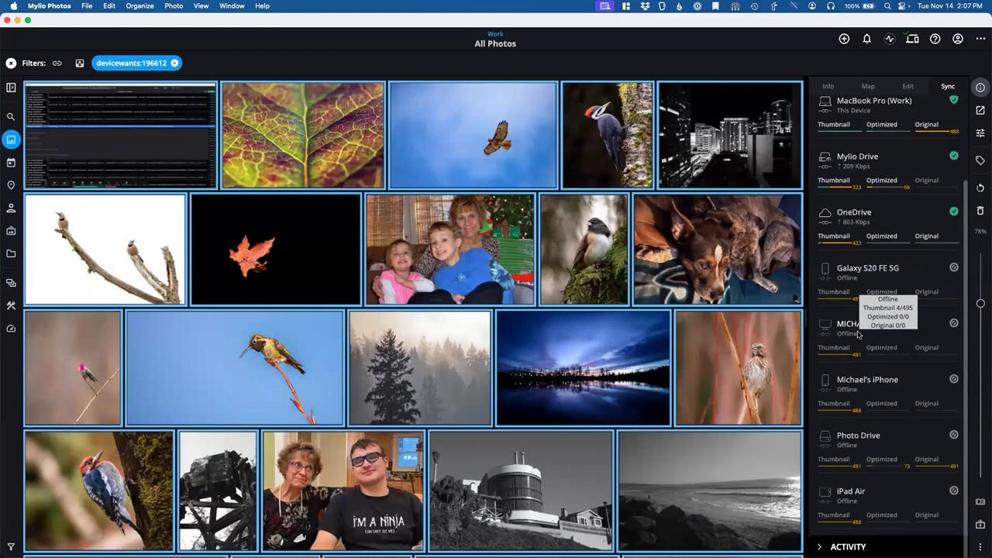
- Drop the full selection, clear the device filter from the photo grid and open the Folders view
left_click(267, 236)
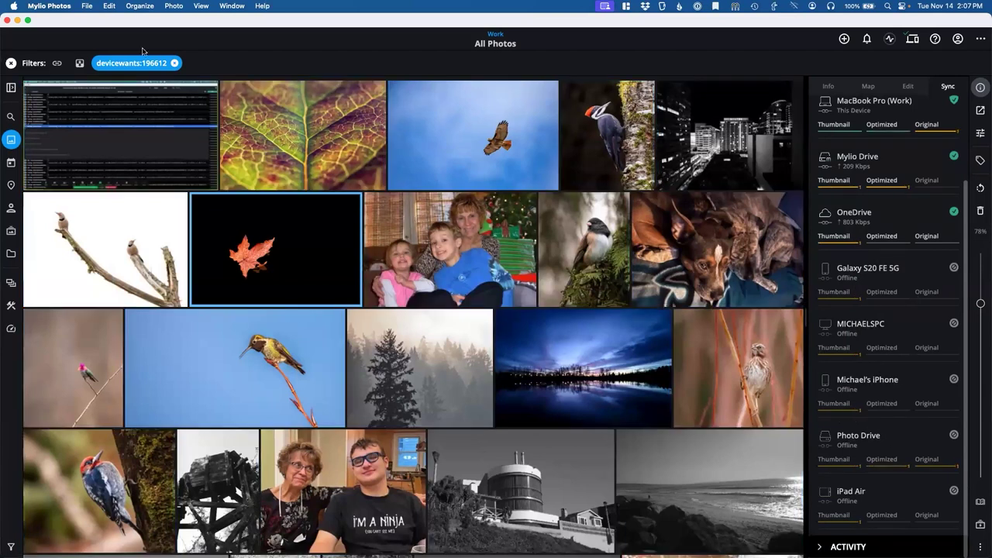
left_click(11, 65)
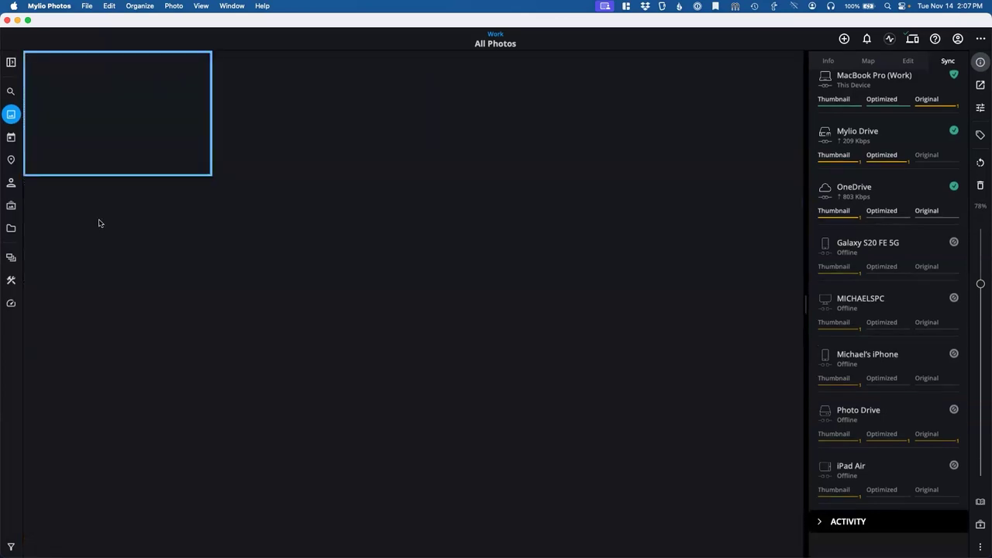
left_click(11, 228)
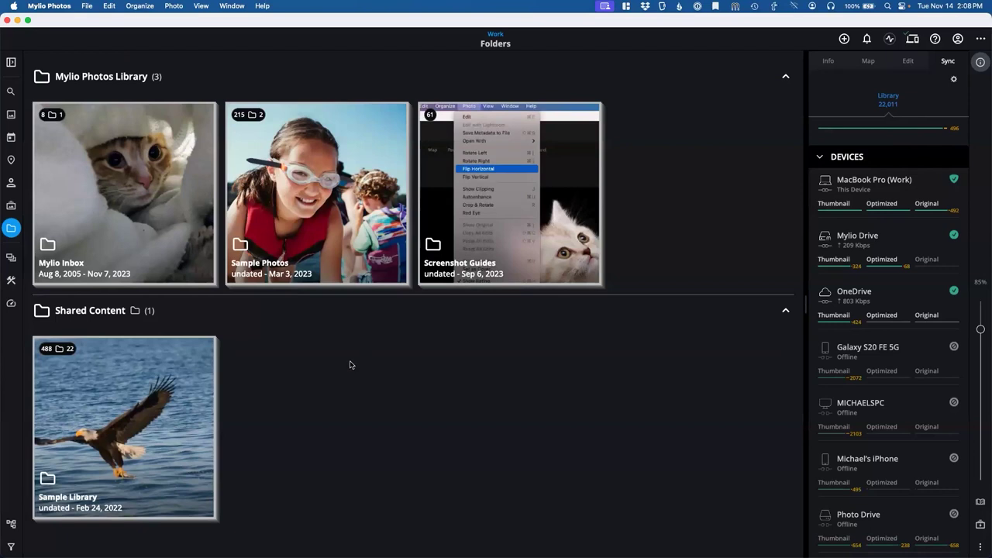
- Review the whole library's device sync status, check the Mylio Inbox folder's status, and deselect the folder
scroll(895, 242, "down", 2)
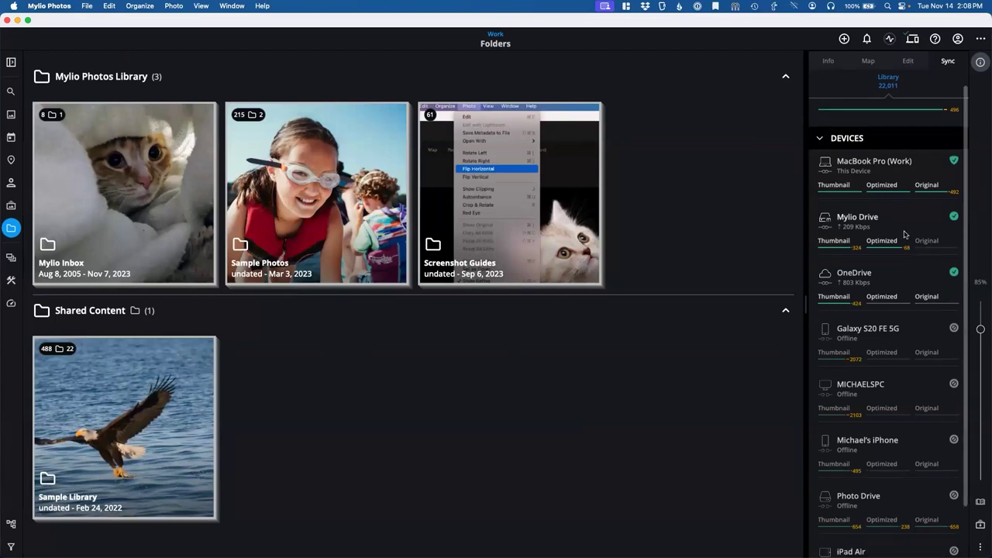
scroll(891, 261, "up", 2)
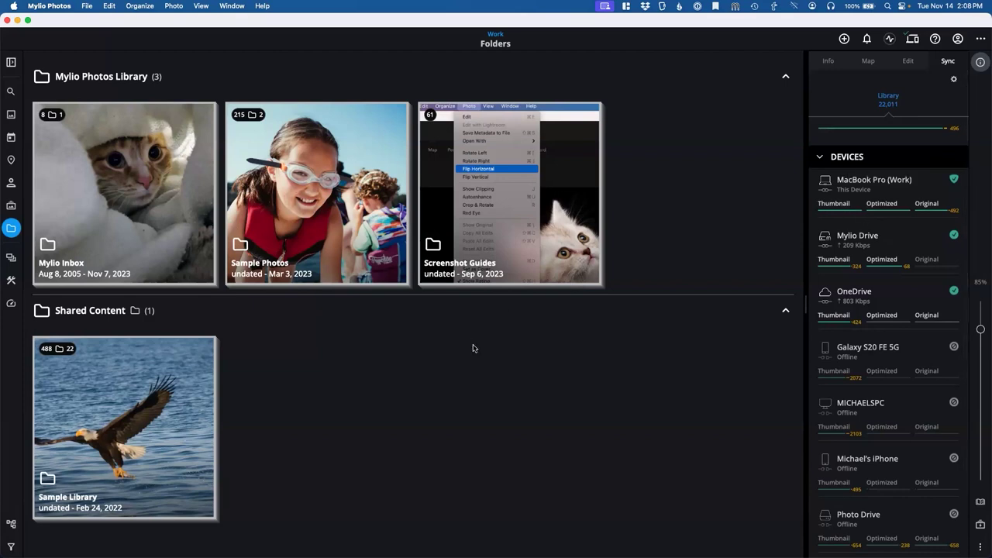
left_click(146, 167)
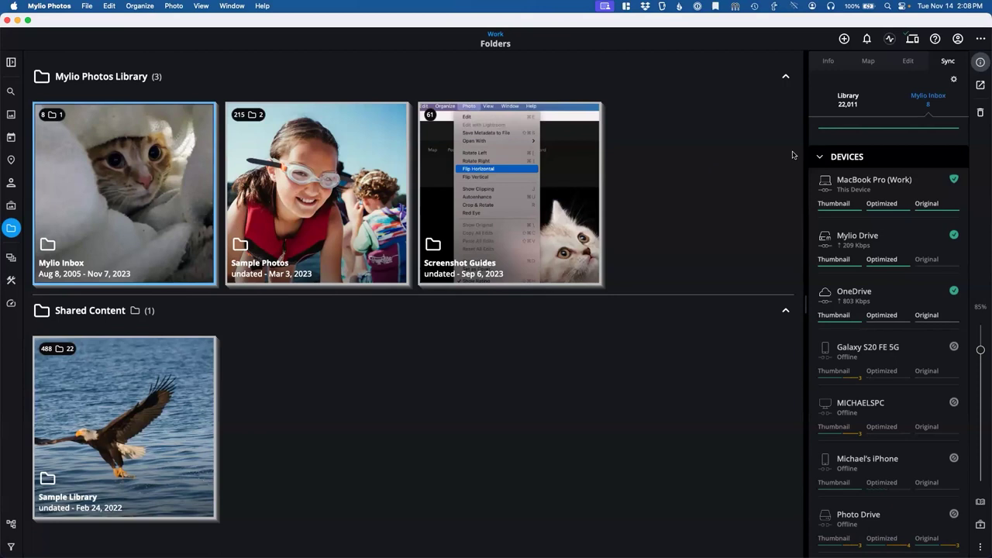
left_click(666, 194)
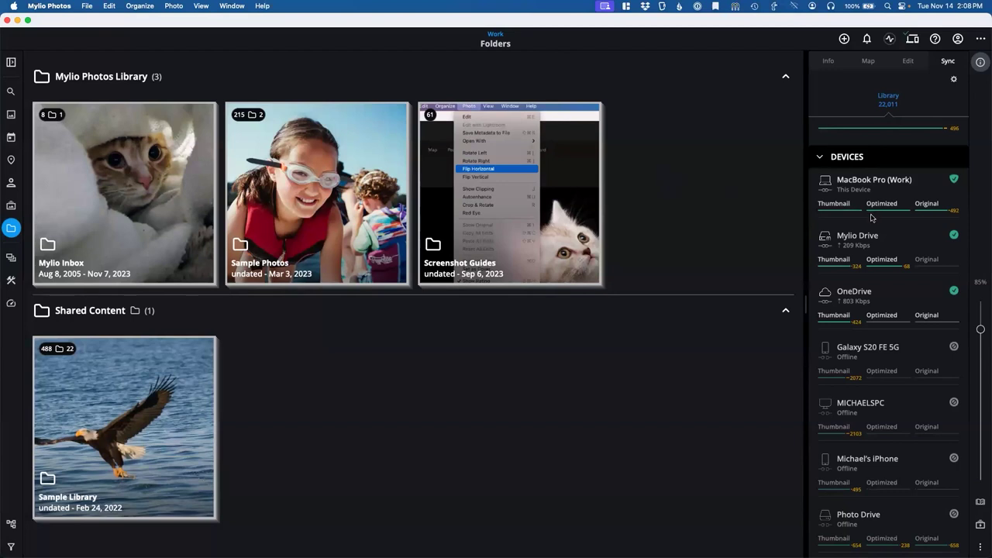
mouse_move(870, 215)
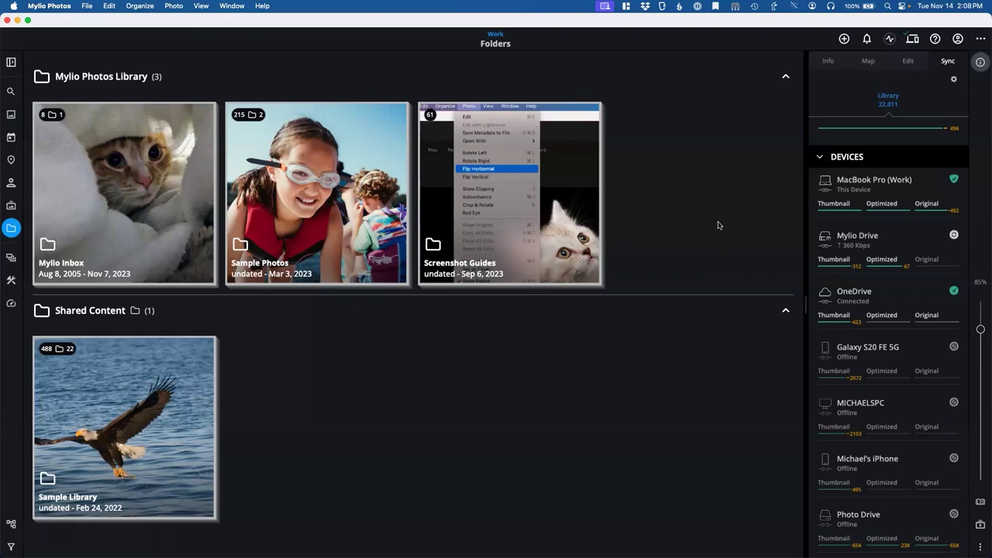
- Check the notifications and close them, and open the MacBook Pro (Work) device details from the Dashboard's devices
left_click(867, 38)
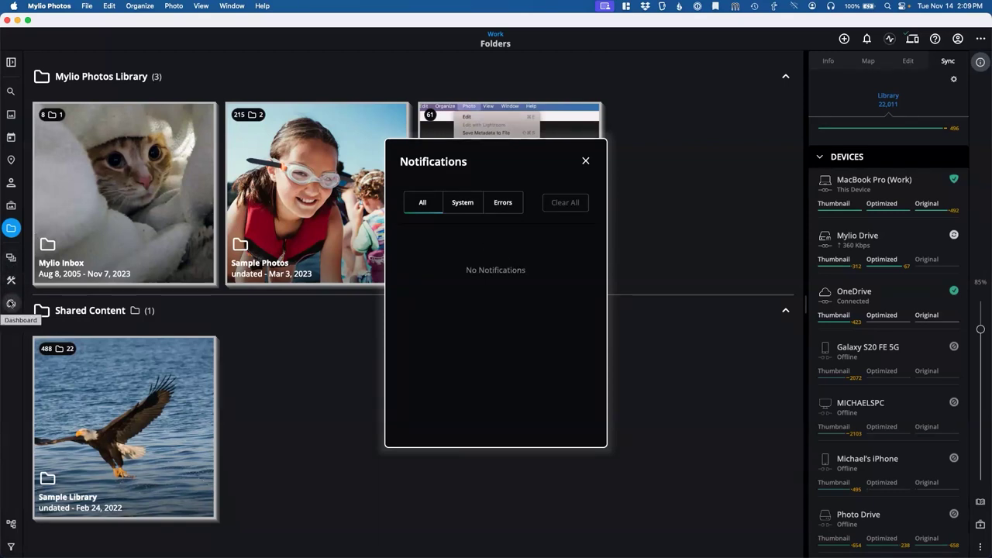
left_click(10, 303)
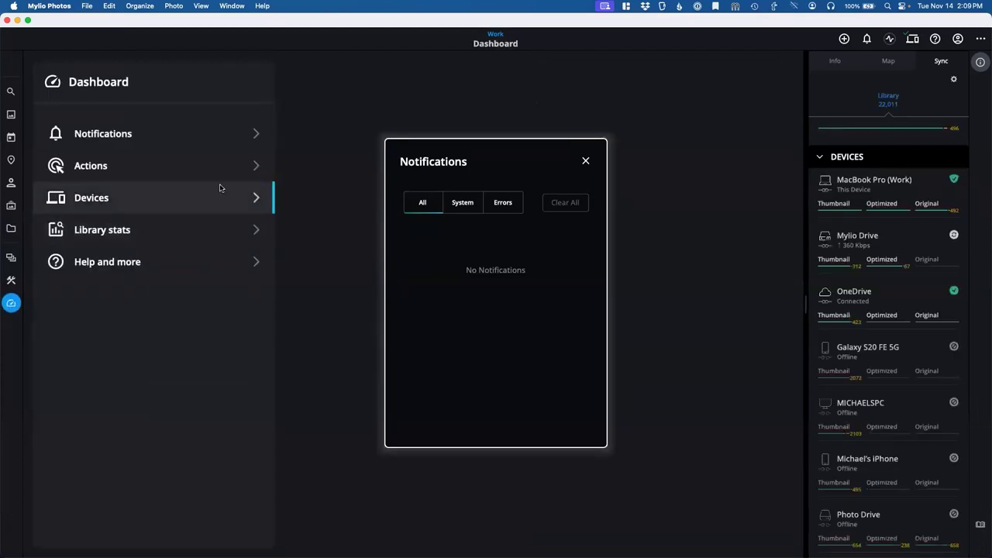
left_click(219, 188)
left_click_drag(455, 156, 159, 168)
left_click(460, 217)
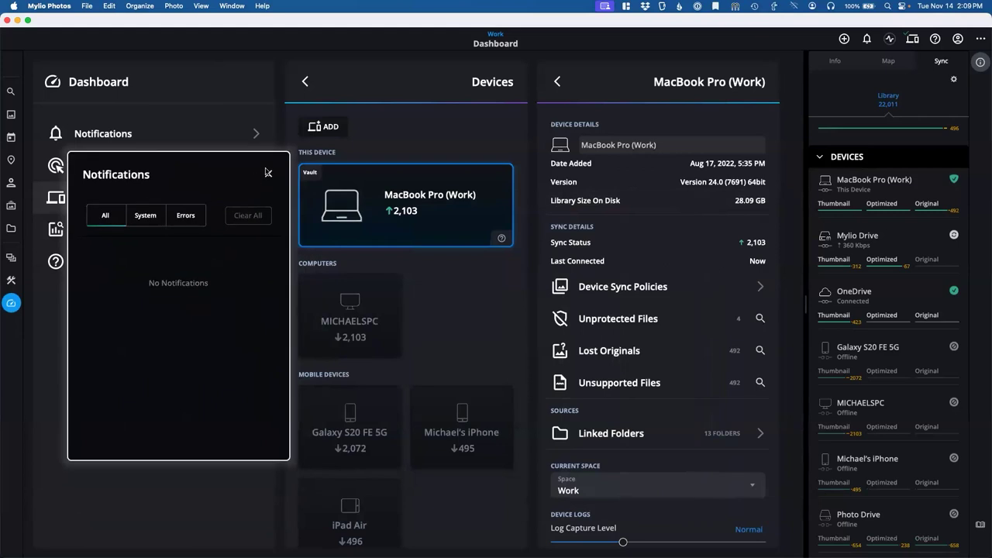
left_click(267, 172)
scroll(643, 360, "down", 10)
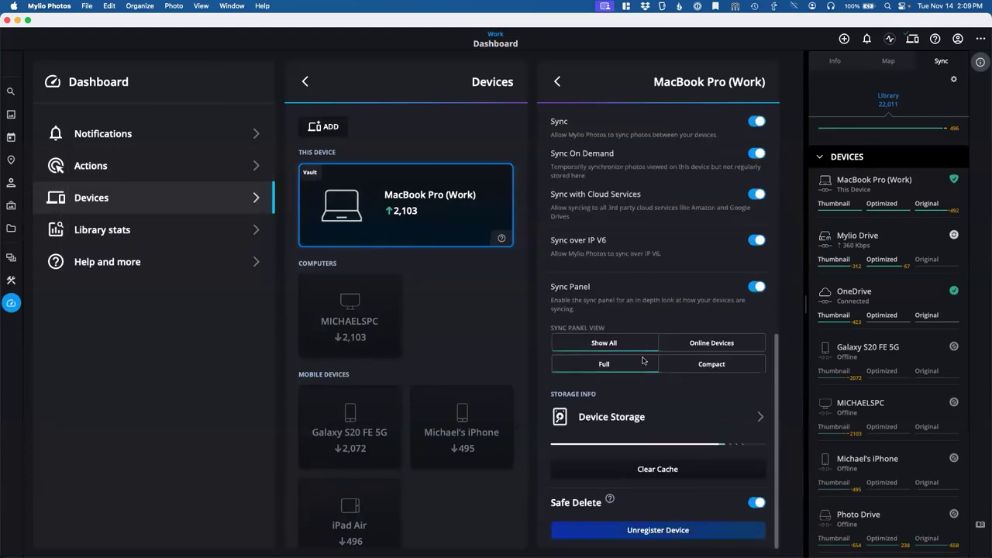
left_click(630, 407)
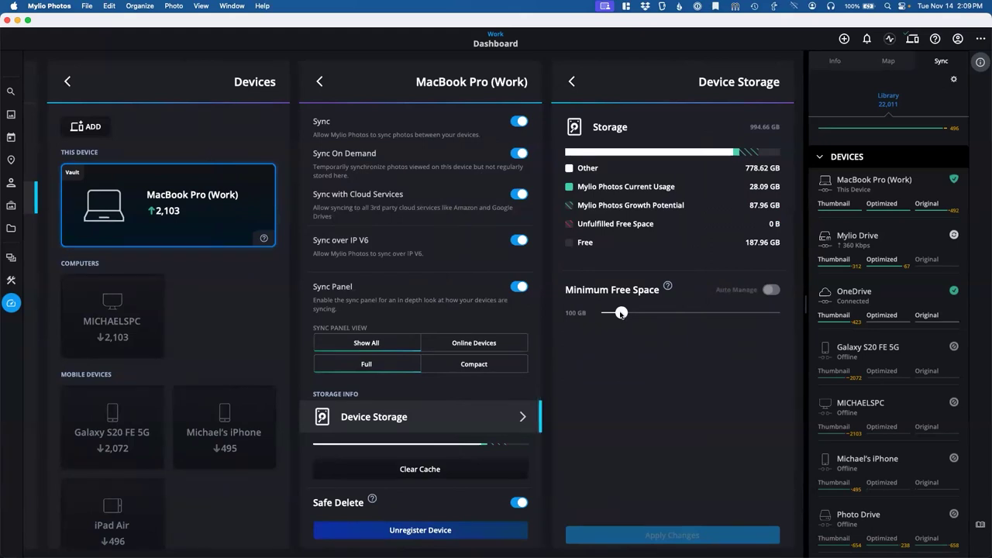
left_click_drag(621, 312, 728, 313)
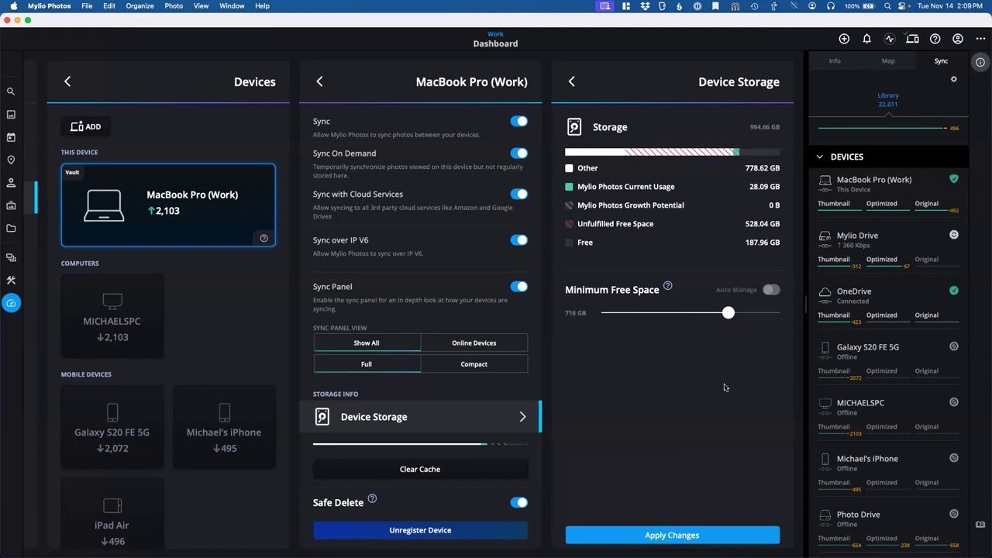
left_click_drag(727, 314, 611, 318)
left_click(742, 531)
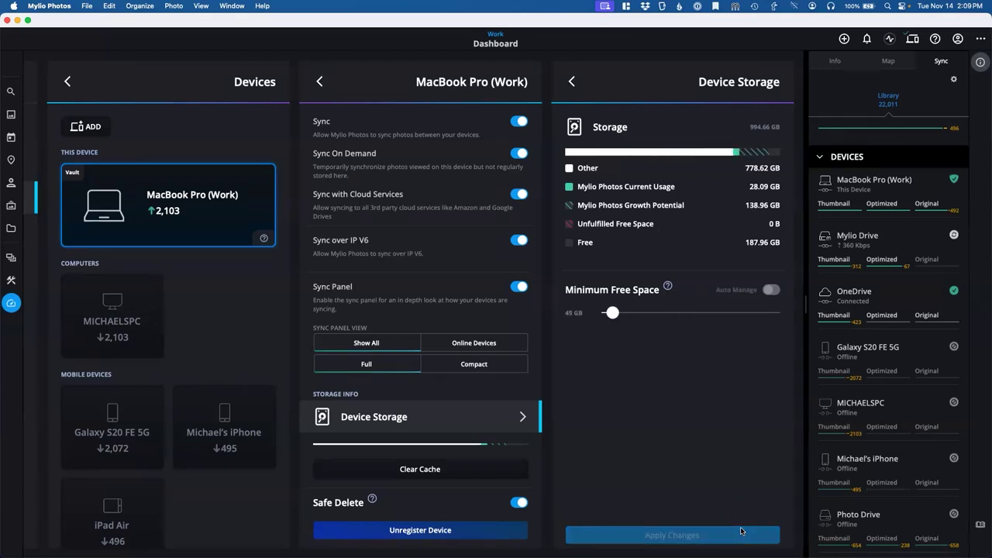
- Reopen the notifications, move their window off the device list, check all entries and close the window
left_click(869, 40)
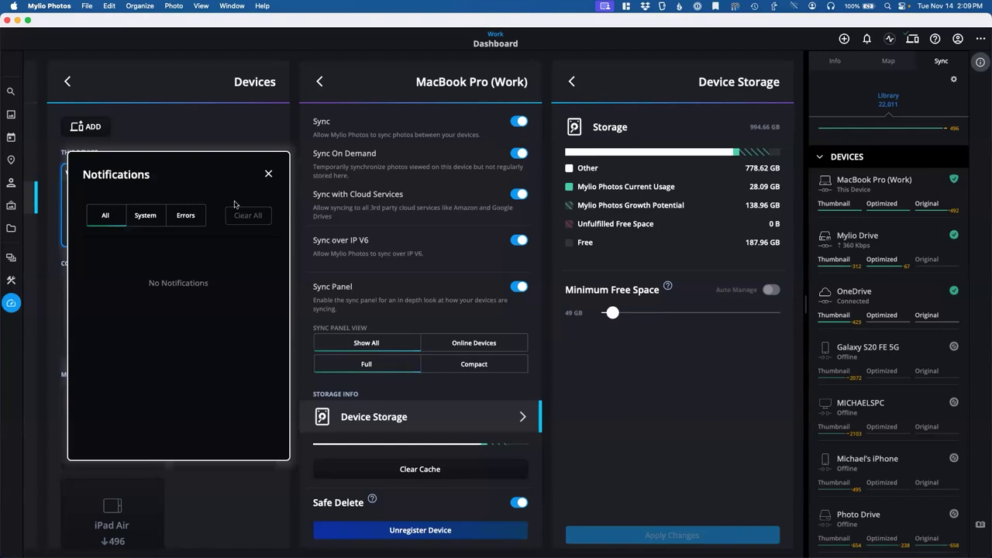
left_click_drag(253, 186, 468, 141)
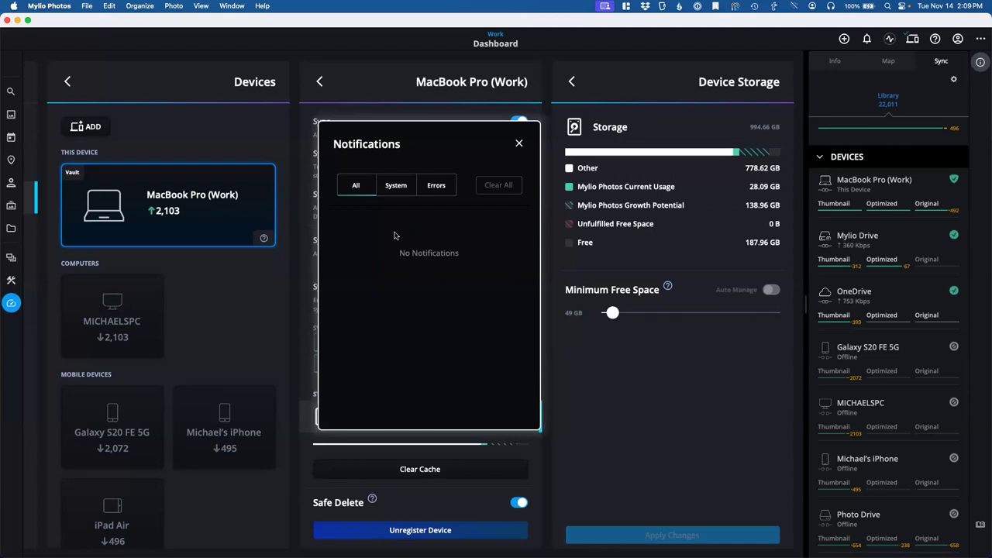
left_click(519, 143)
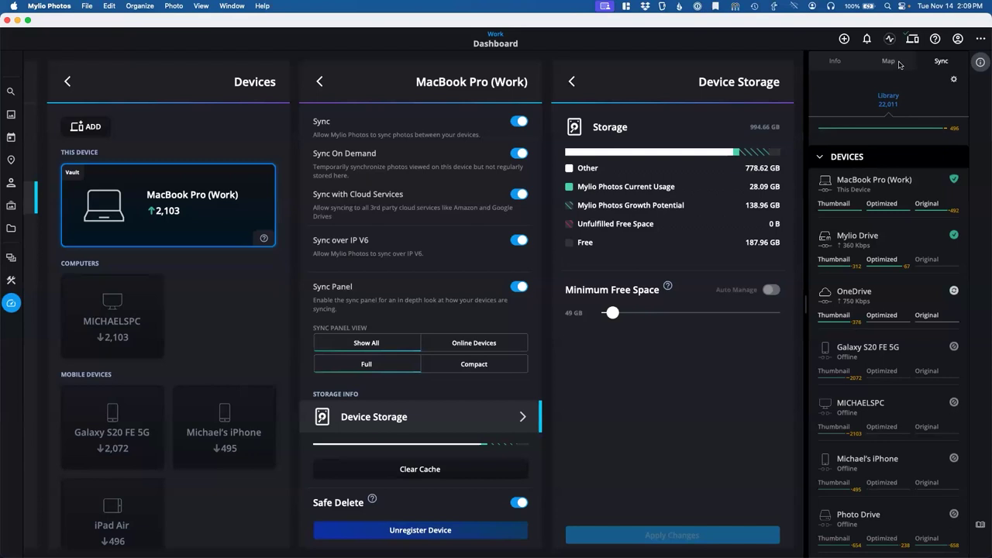
- Open the Sync page of the application settings to review its sync options, and close the settings
left_click(980, 39)
left_click(815, 121)
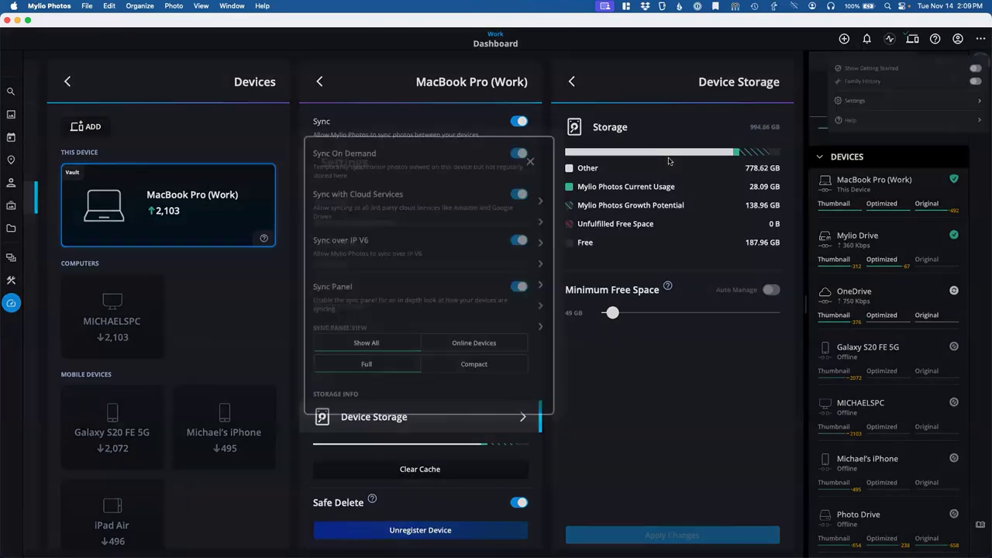
left_click(344, 284)
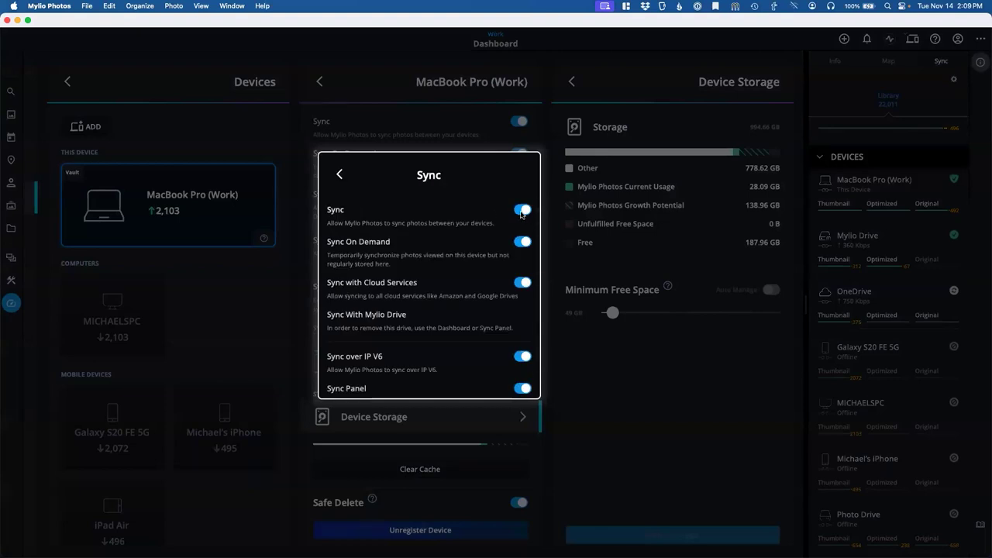
left_click(338, 178)
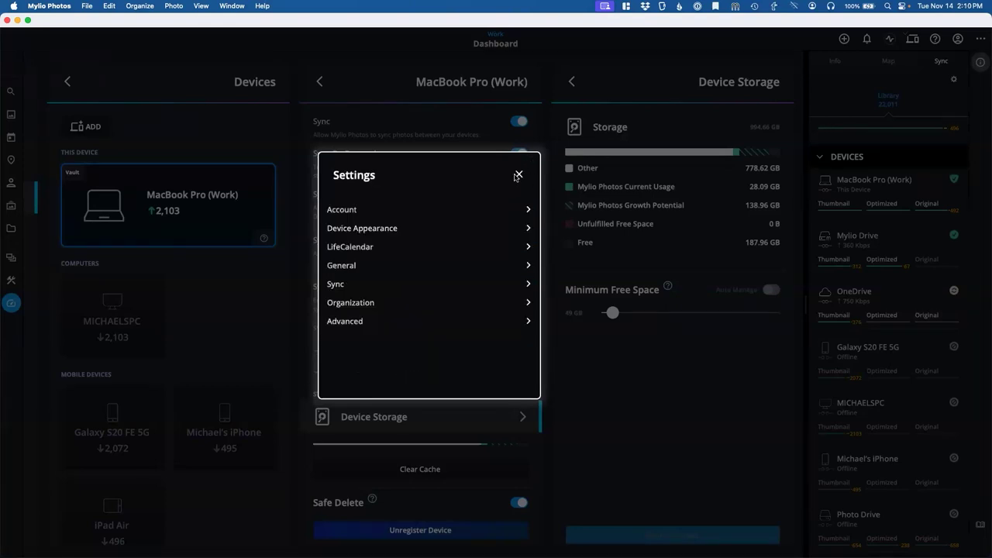
left_click(517, 175)
- Return to the Dashboard overview and check the notifications and the running activities, closing each window
left_click(9, 305)
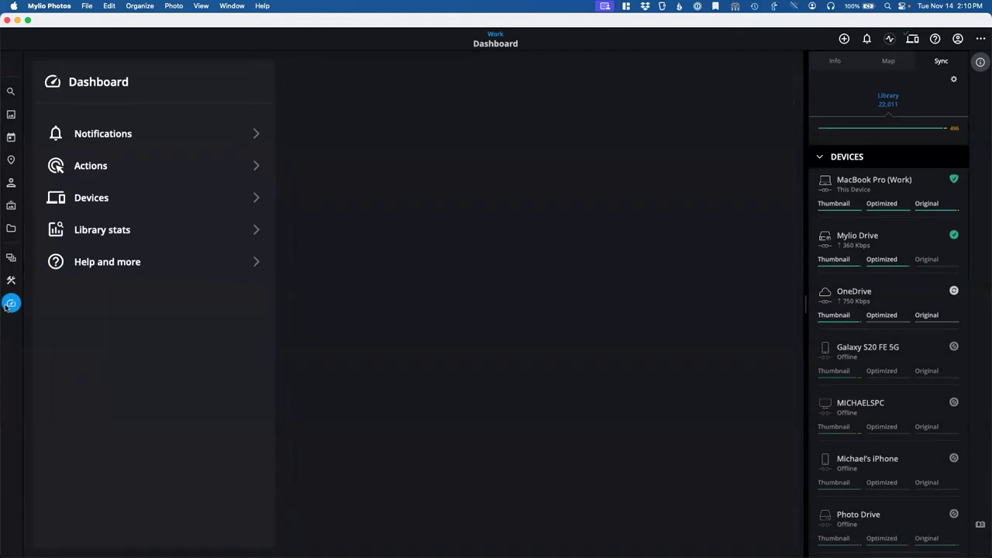
left_click(867, 39)
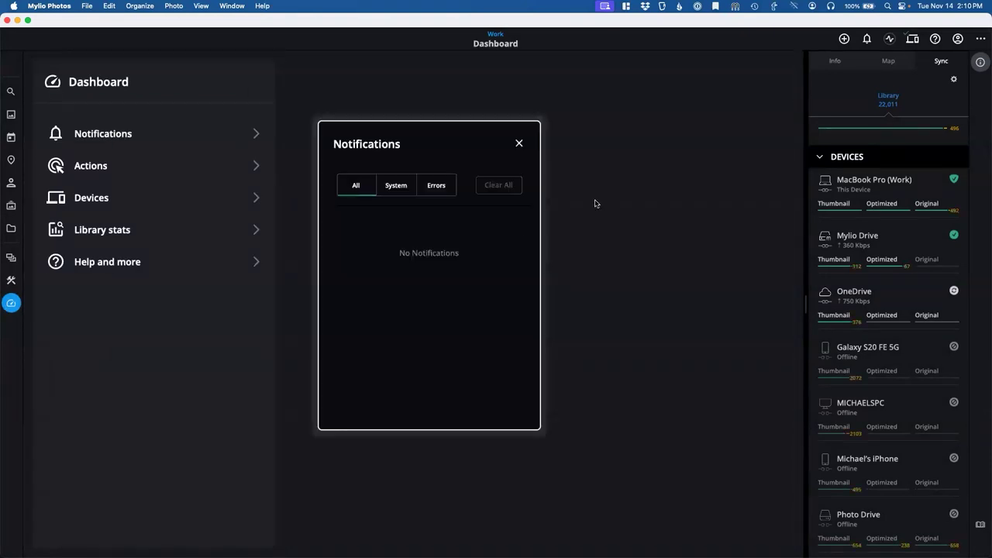
left_click(518, 143)
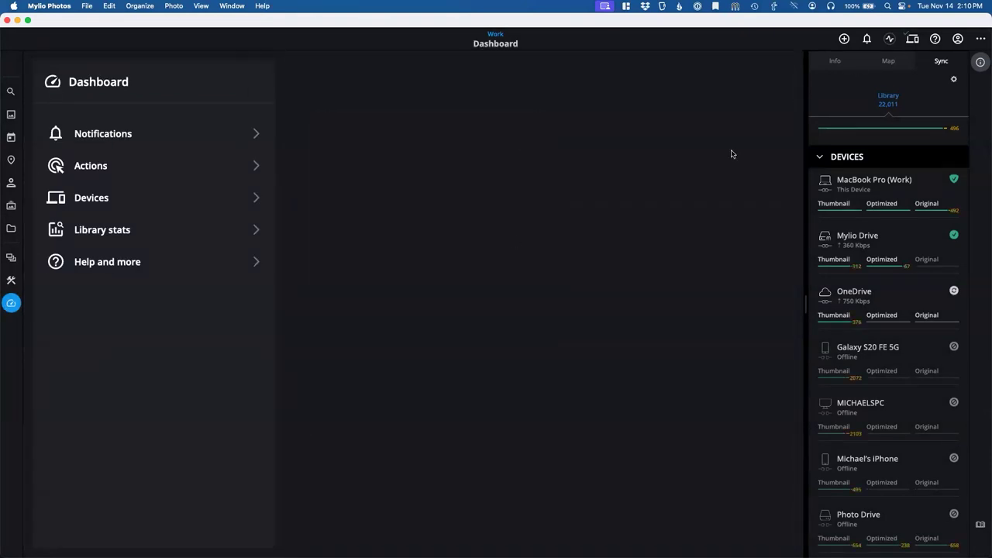
left_click(890, 40)
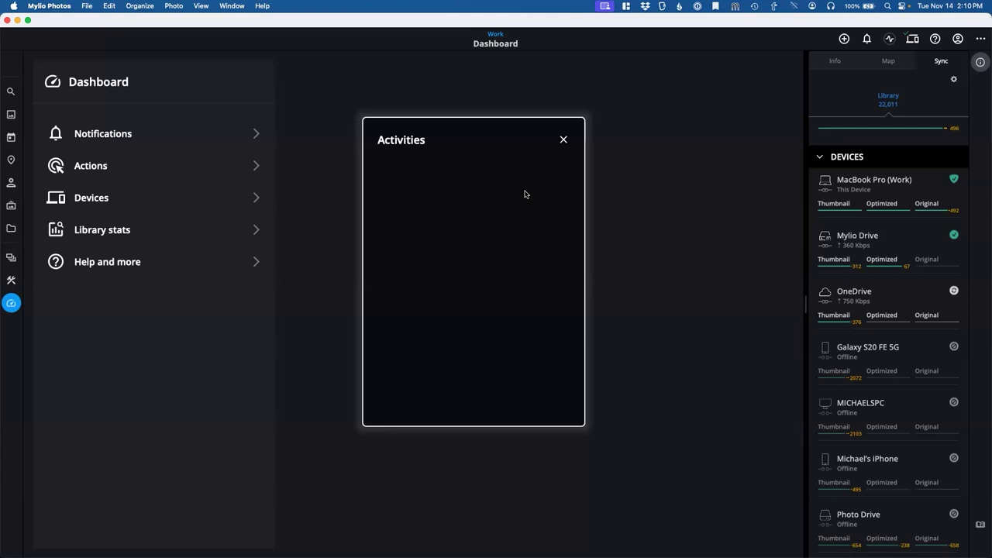
left_click(563, 141)
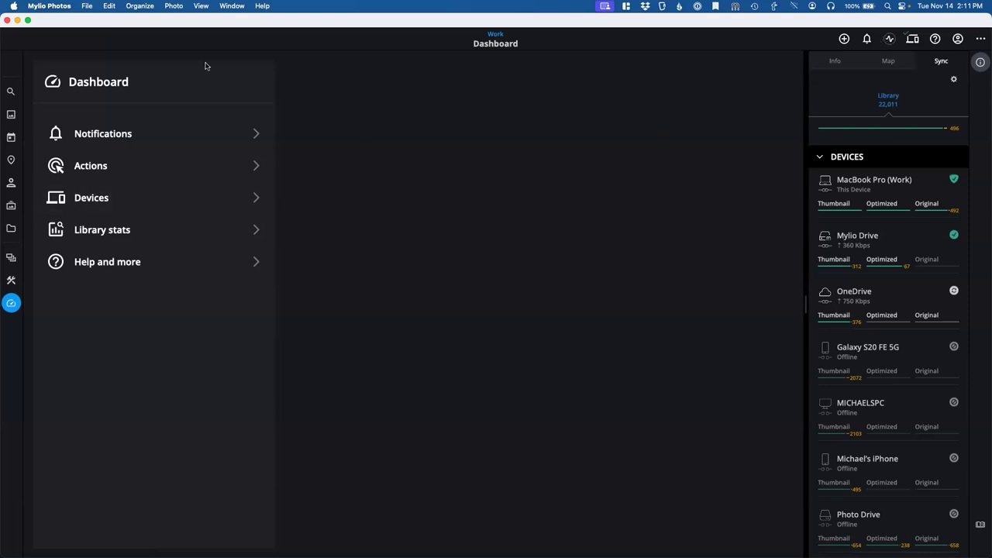
- Look at the application's quit and update commands, dismiss them, and close the Mylio Photos window
left_click(55, 9)
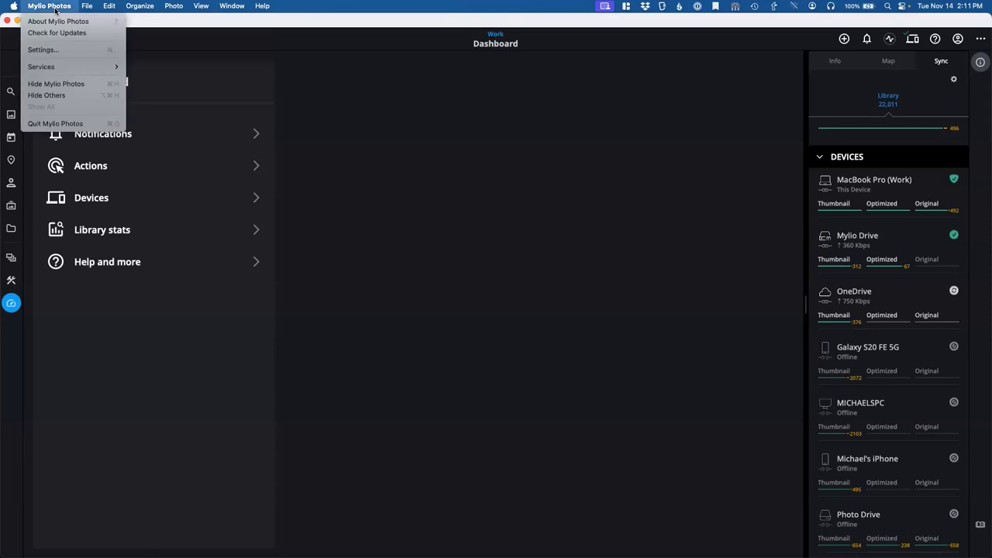
left_click(54, 8)
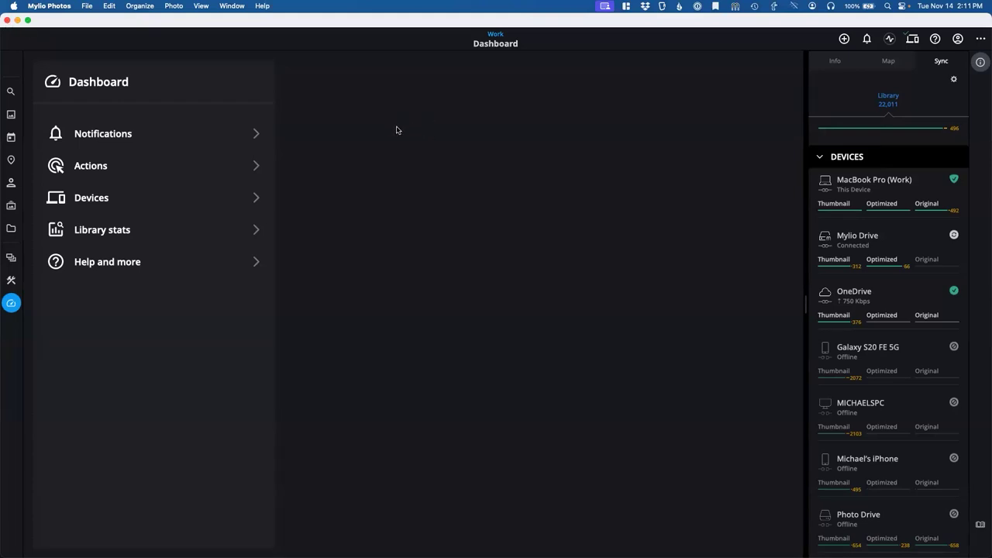
left_click(7, 21)
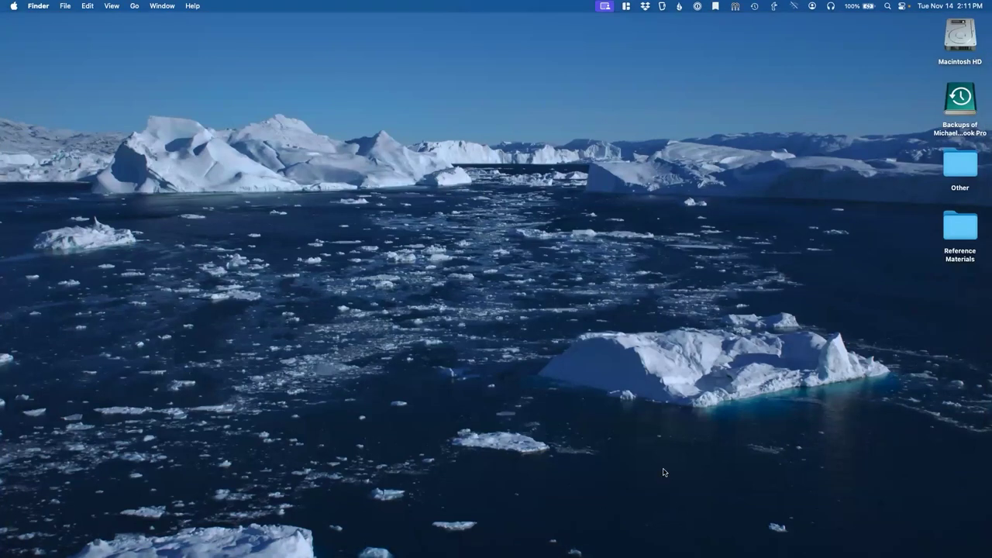
- Reopen Mylio Photos, look at the application's update and quit commands, and dismiss them
mouse_move(791, 552)
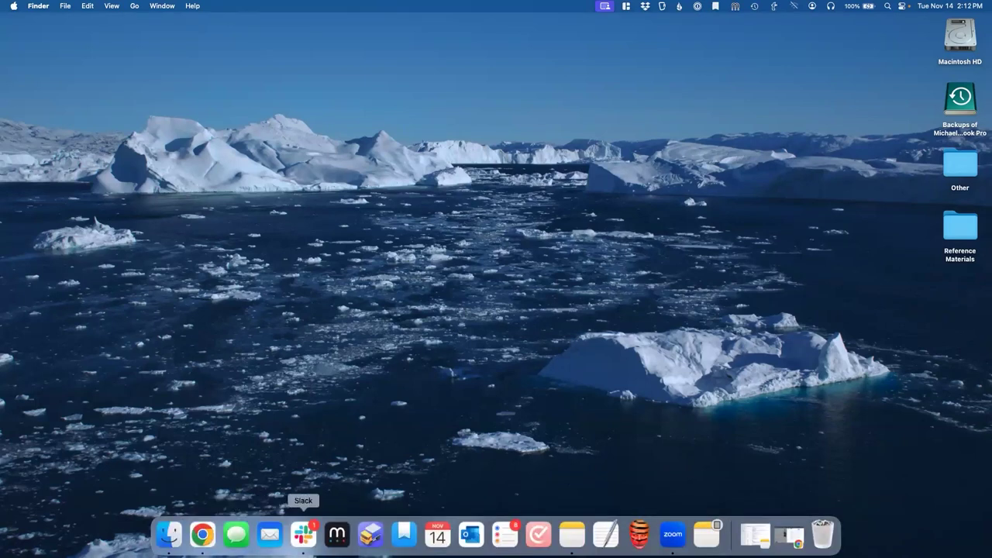
left_click(337, 535)
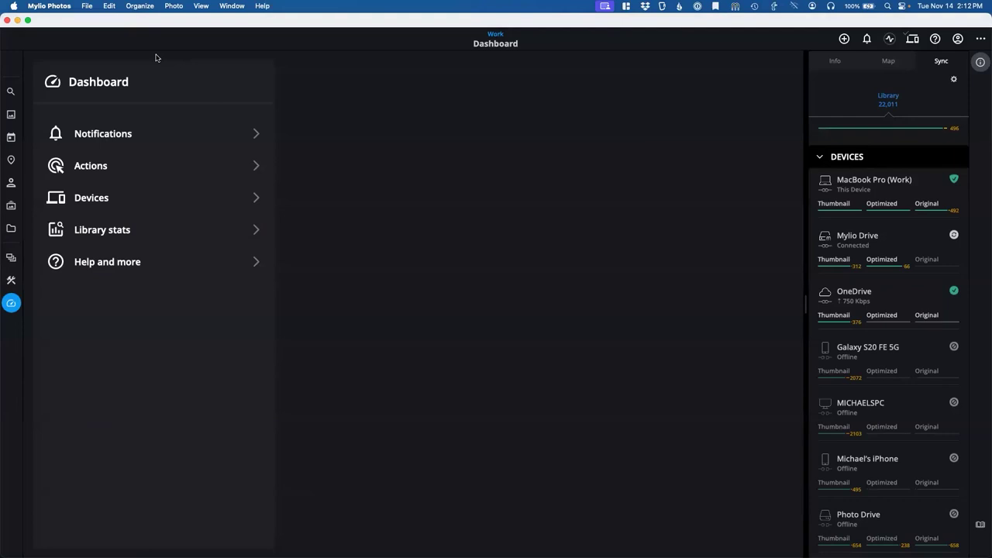
left_click(55, 5)
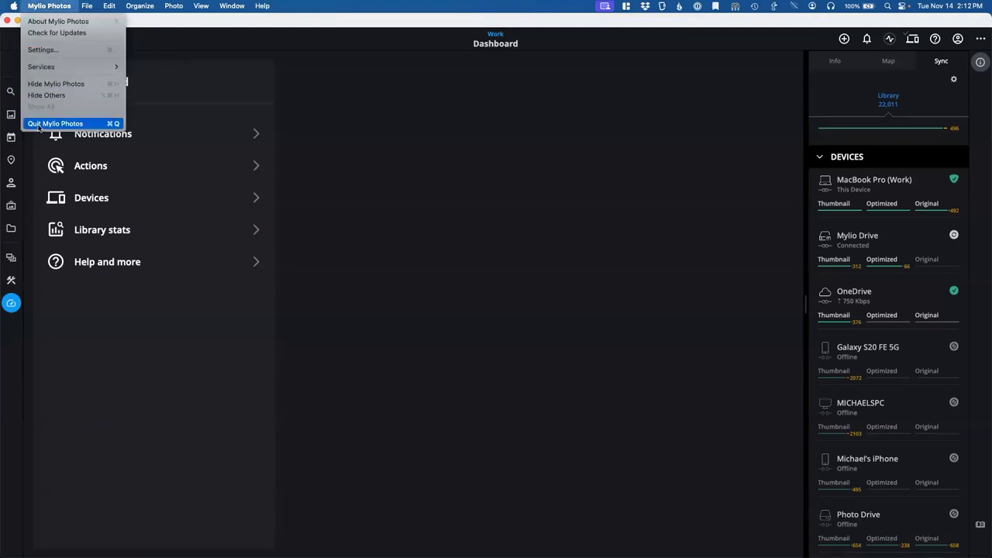
left_click(83, 5)
left_click(44, 5)
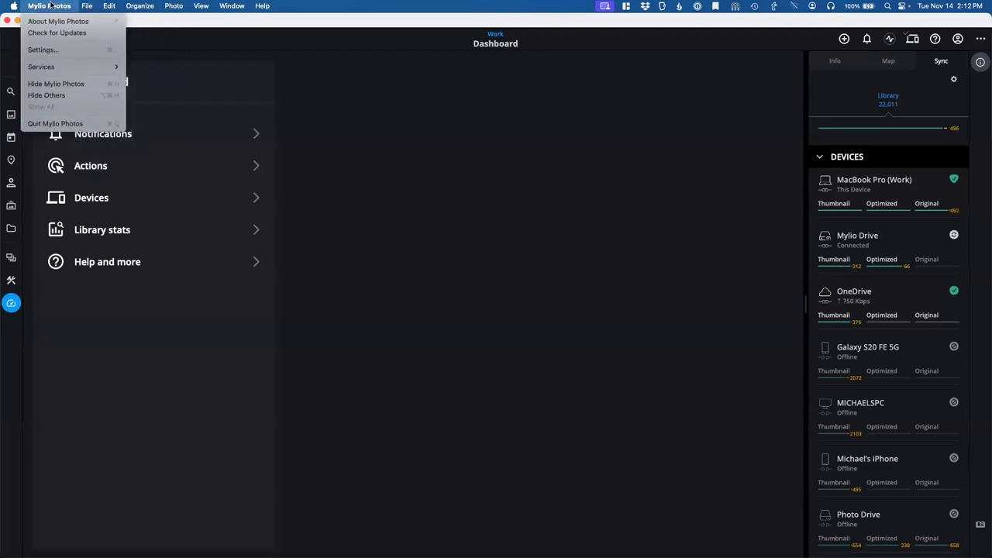
left_click(432, 139)
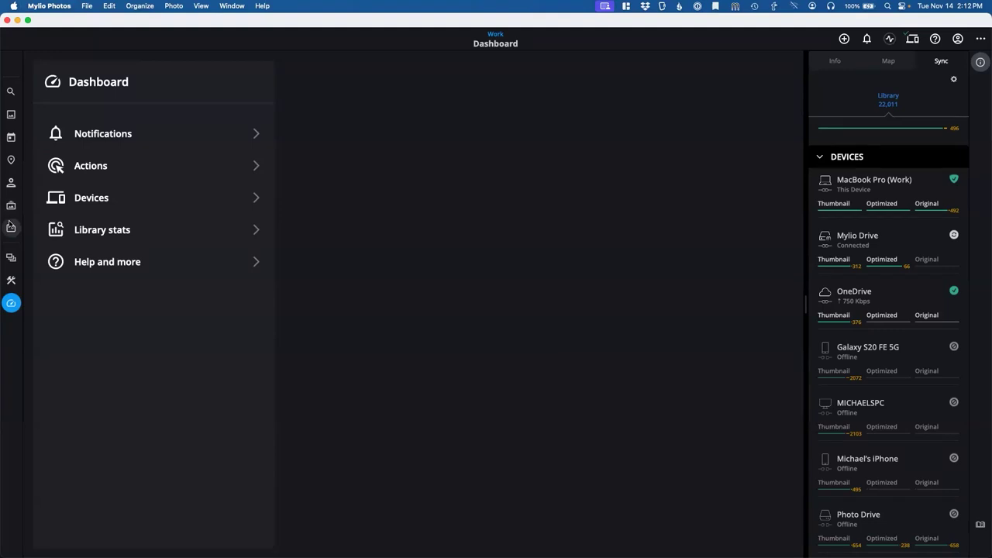
- Browse the Folders, Albums and People views of the Work space and return to Folders
left_click(11, 226)
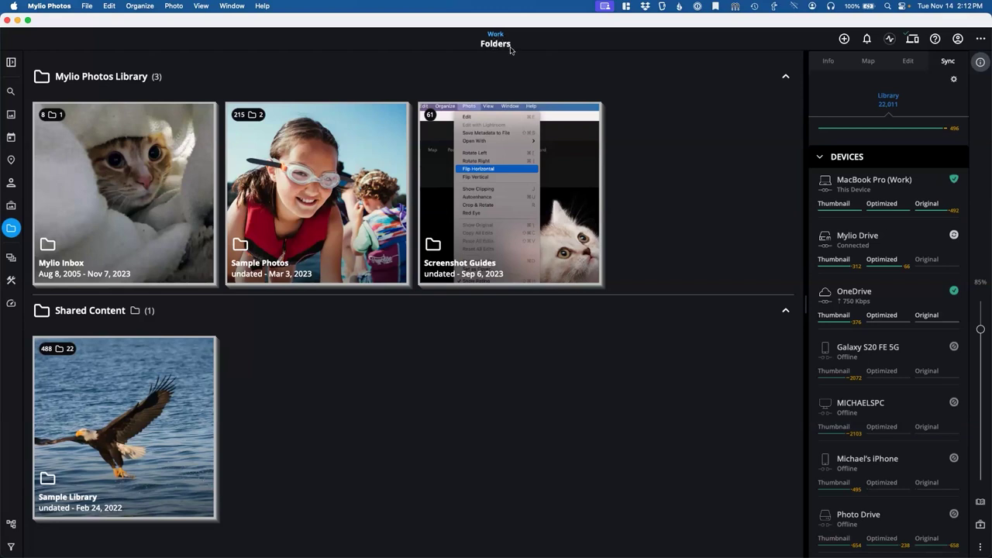
left_click(11, 205)
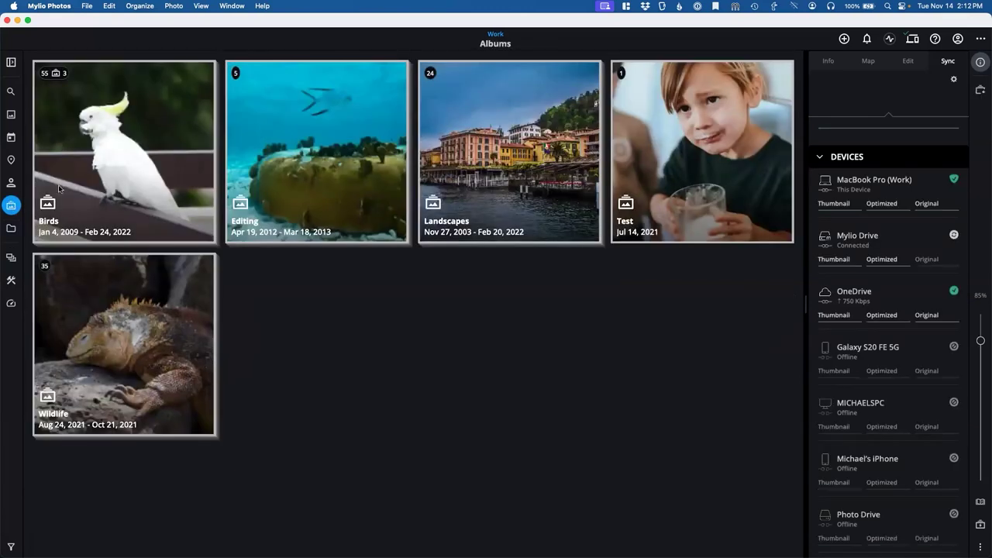
left_click(11, 182)
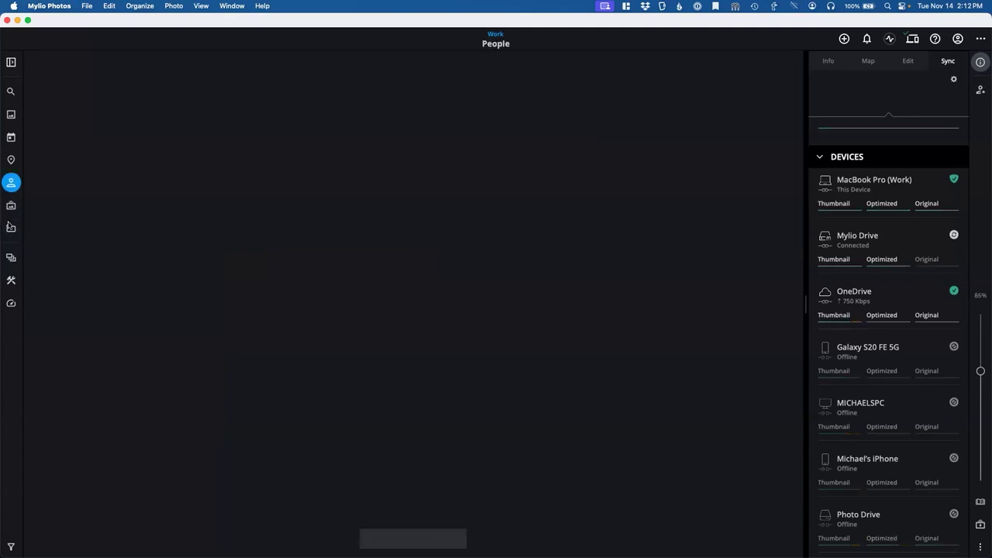
left_click(11, 228)
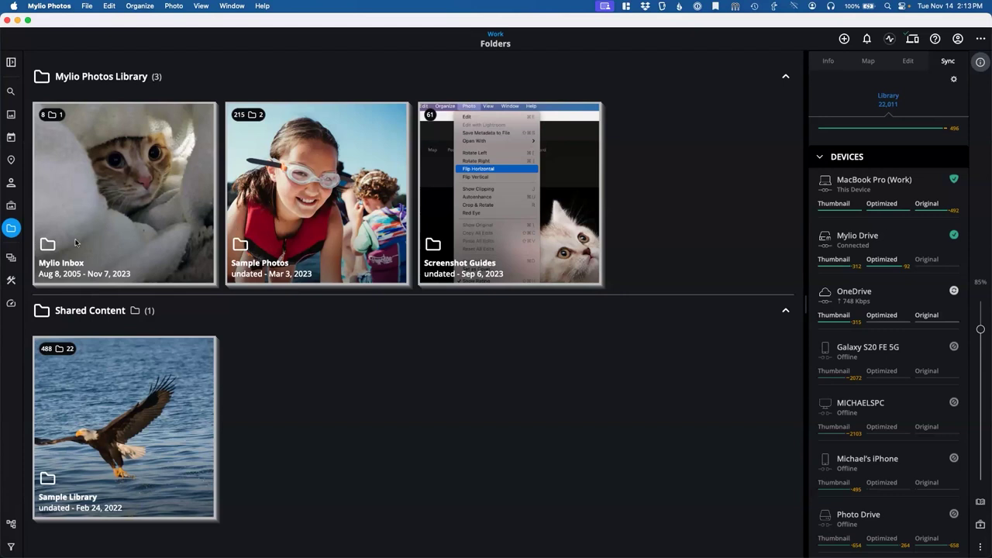
- Review the available spaces, look through all folders in the Everything space, and switch back to the Work space
left_click(12, 259)
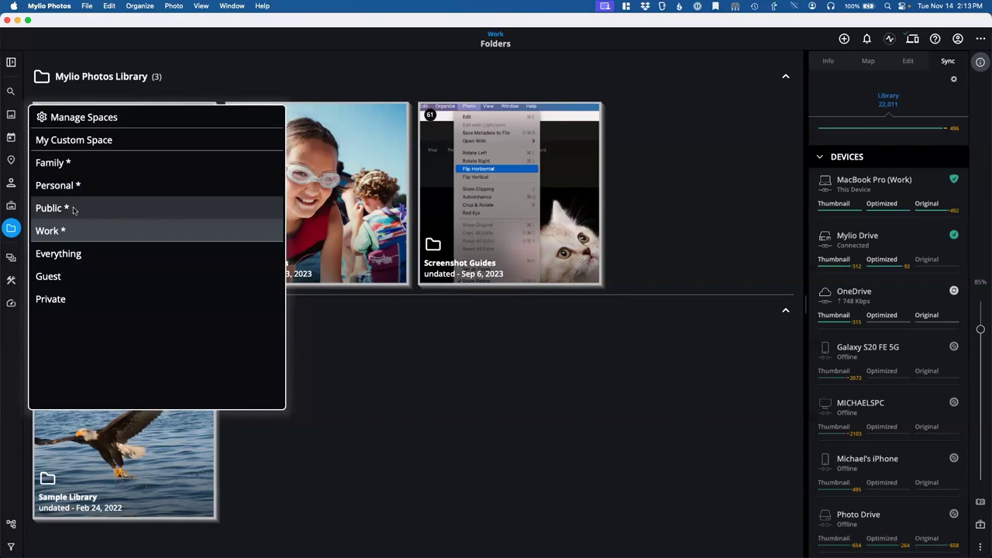
left_click(465, 386)
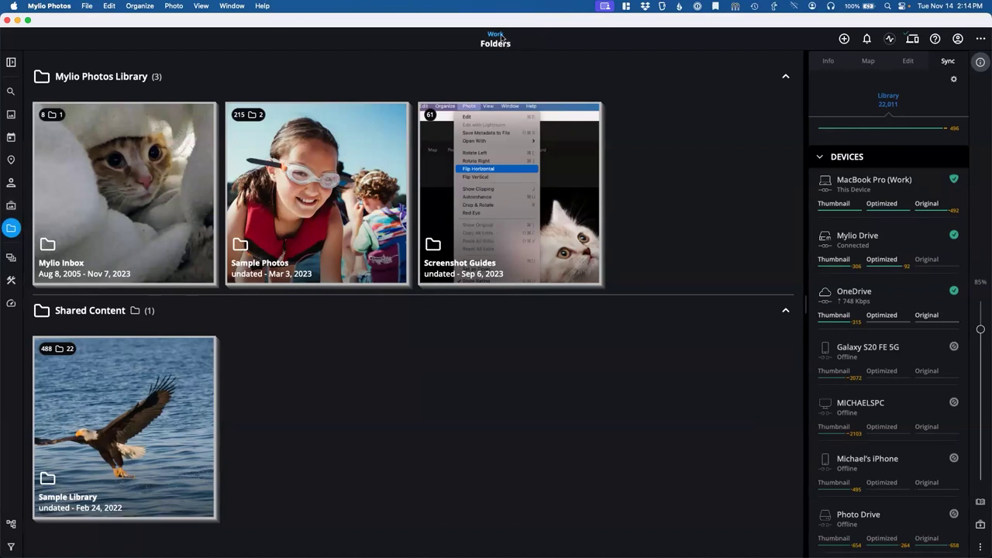
left_click(11, 259)
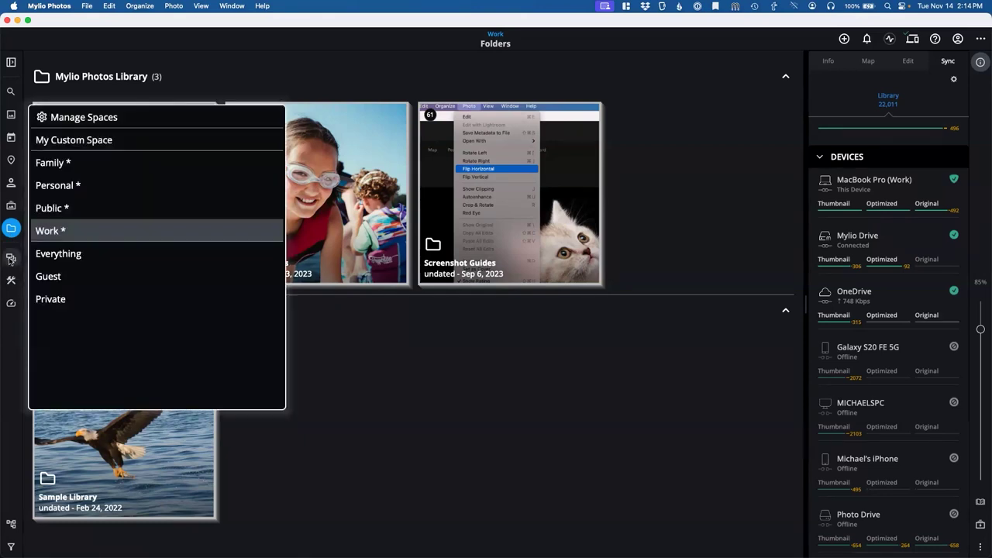
left_click(54, 253)
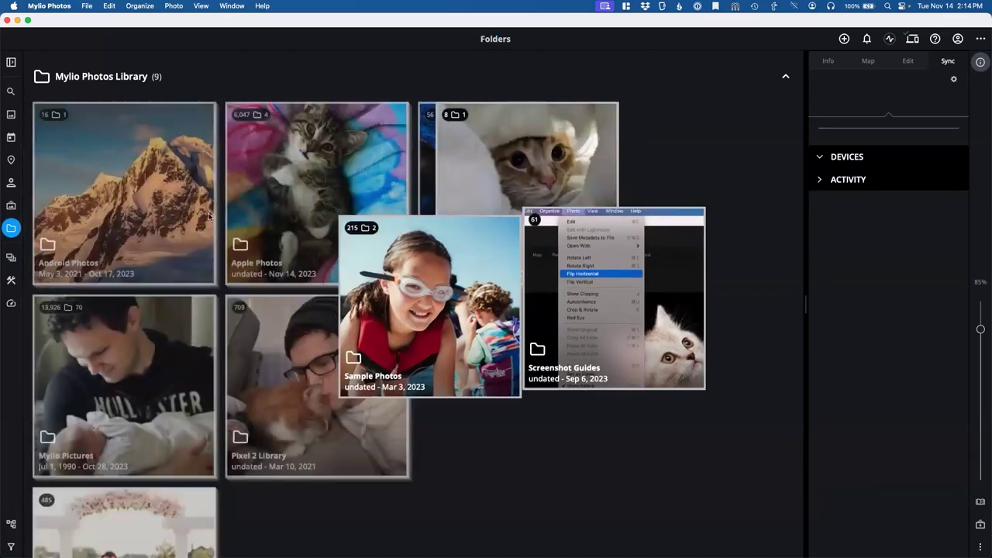
scroll(386, 165, "down", 3)
scroll(232, 147, "up", 4)
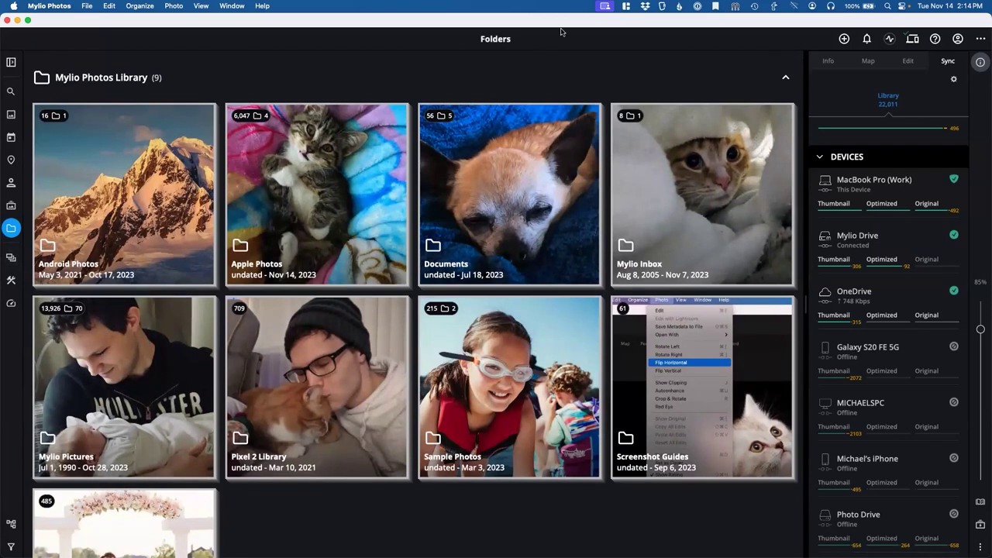
left_click(11, 259)
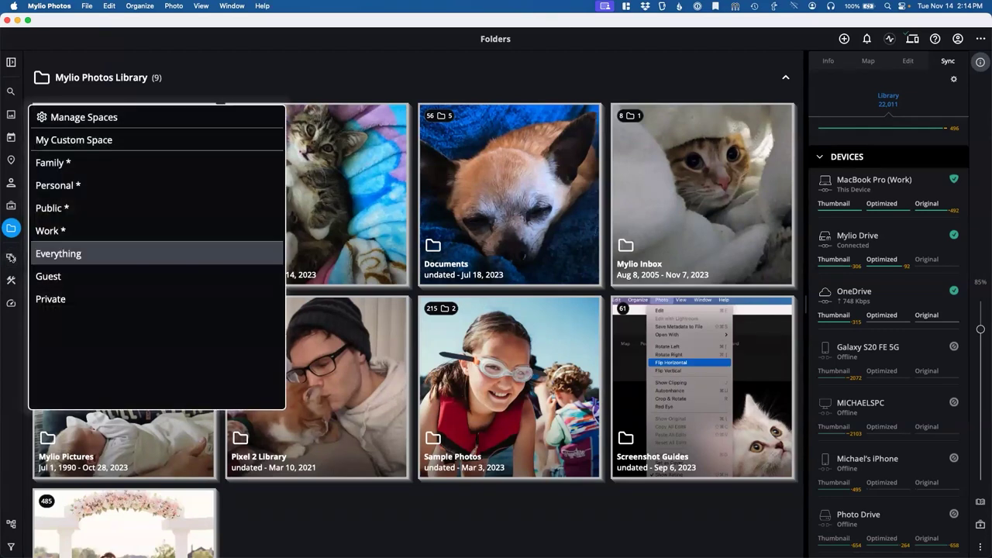
left_click(67, 230)
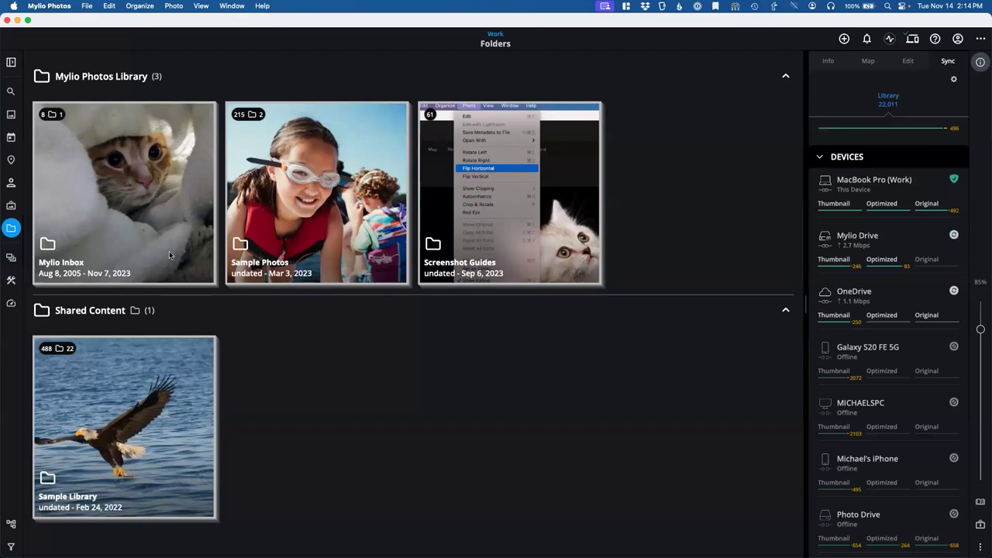
- Select the Screenshot Guides folder to check its sync status on each device, and clear the selection
mouse_move(169, 542)
left_click(543, 161)
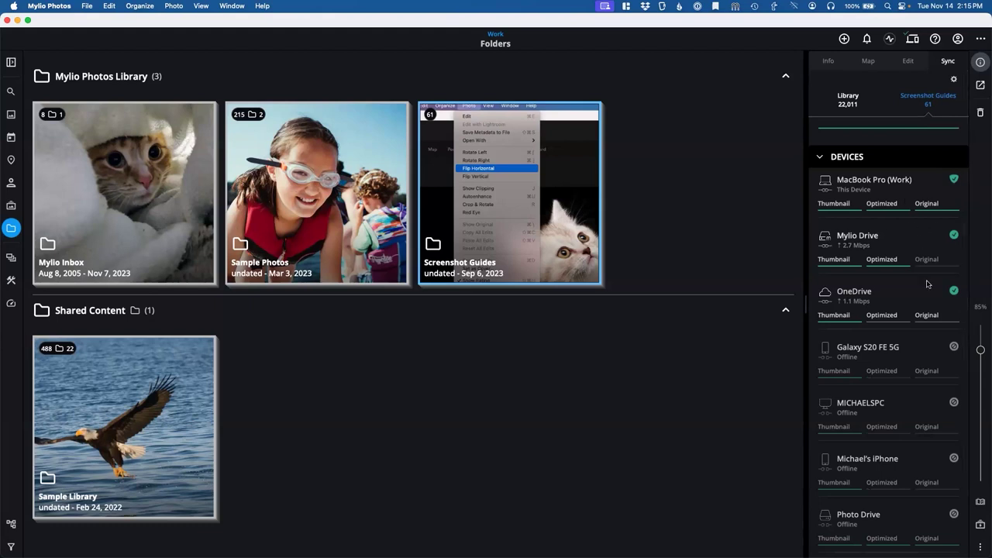
mouse_move(933, 211)
left_click(689, 193)
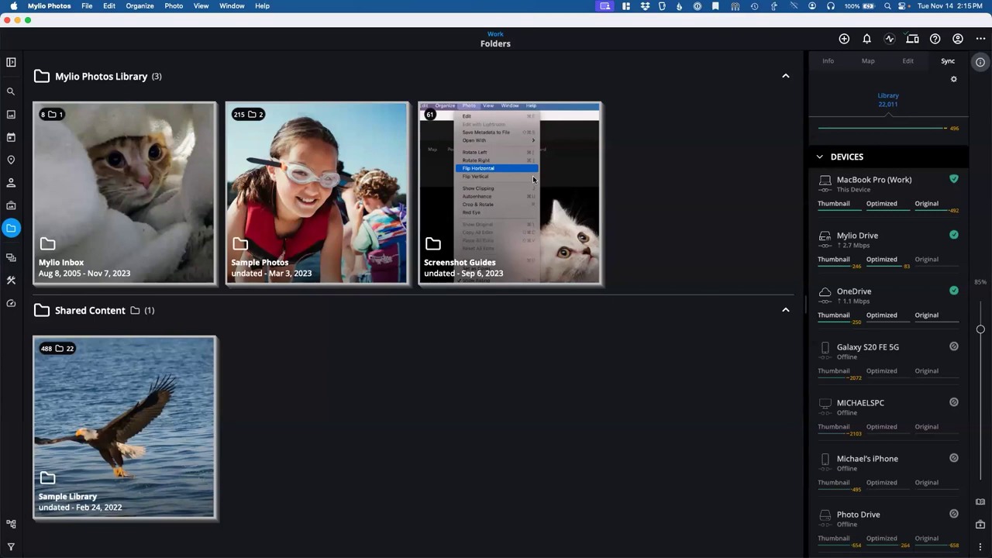
- Reveal the Screenshot Guides folder in Finder, open it there, and move the Finder window aside
left_click(474, 158)
right_click(474, 158)
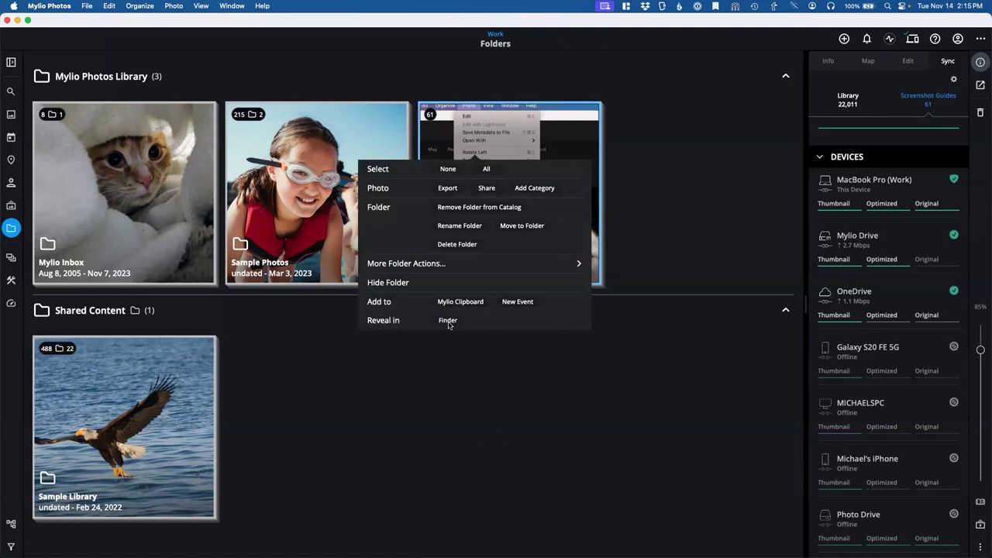
left_click(448, 323)
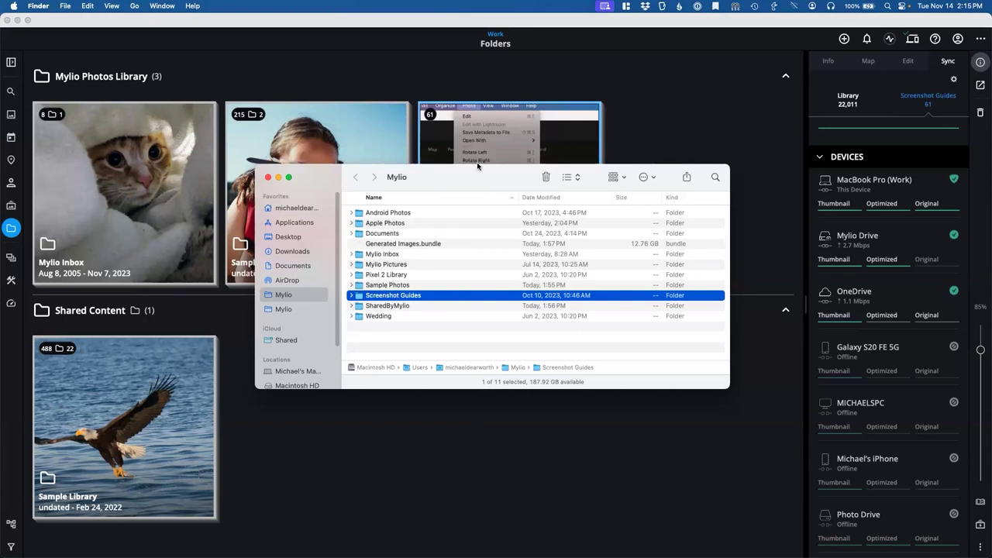
key("super+Down")
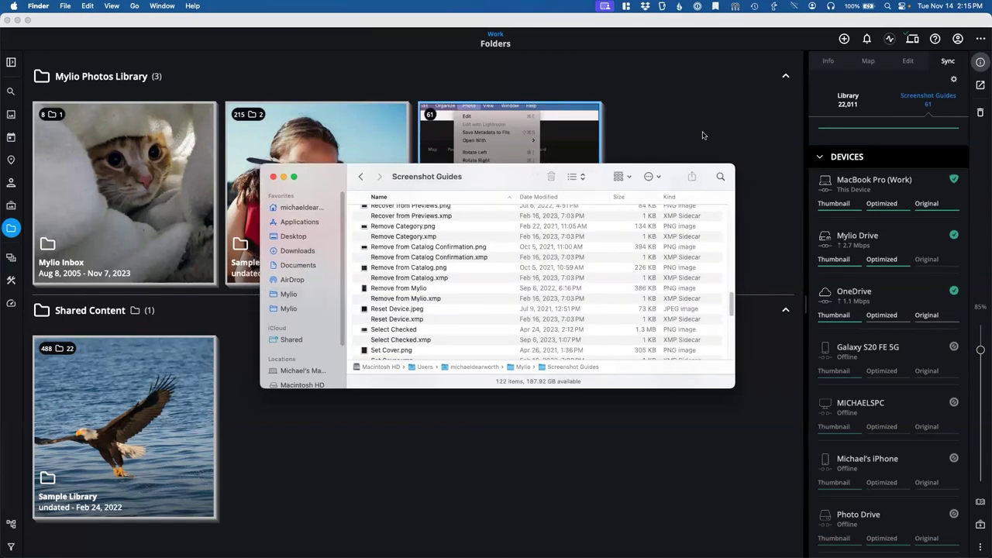
left_click_drag(475, 180, 719, 129)
- Open the Screenshot Guides folder in Mylio Photos and bring Finder forward to compare the files on disk
left_click(482, 324)
left_click(505, 241)
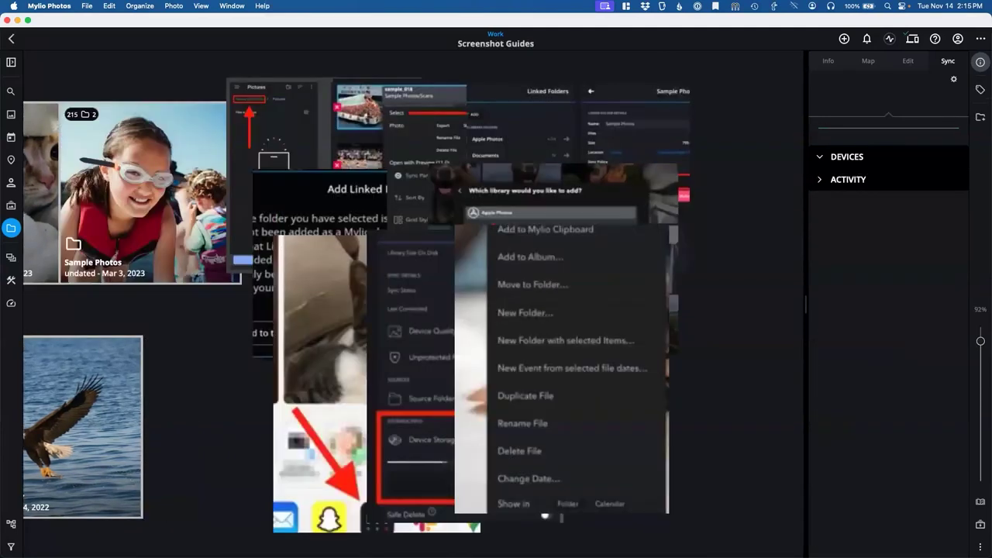
left_click(169, 534)
scroll(686, 183, "down", 5)
scroll(686, 182, "up", 5)
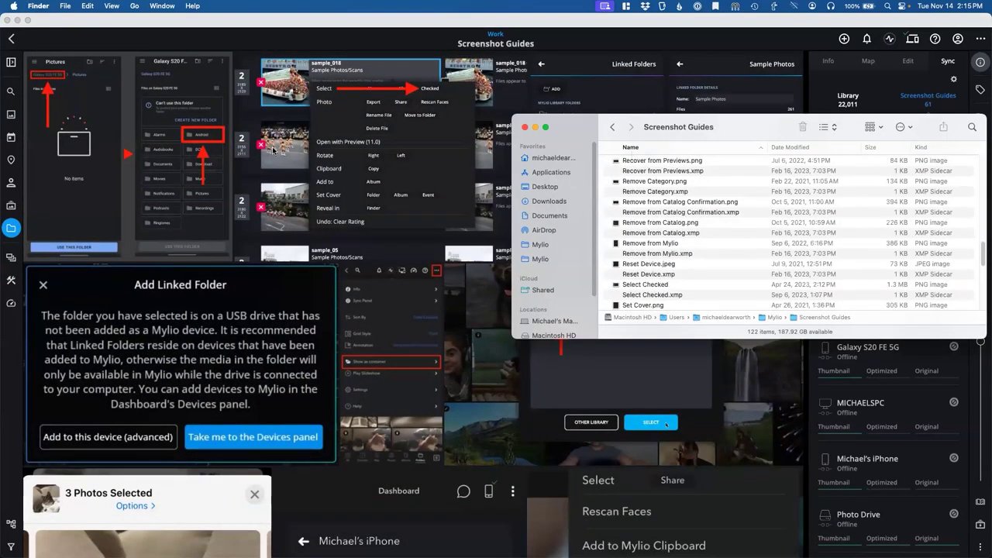
- Reveal the first image of Screenshot Guides in Finder, preview the file, and close the preview and Finder window
left_click(273, 150)
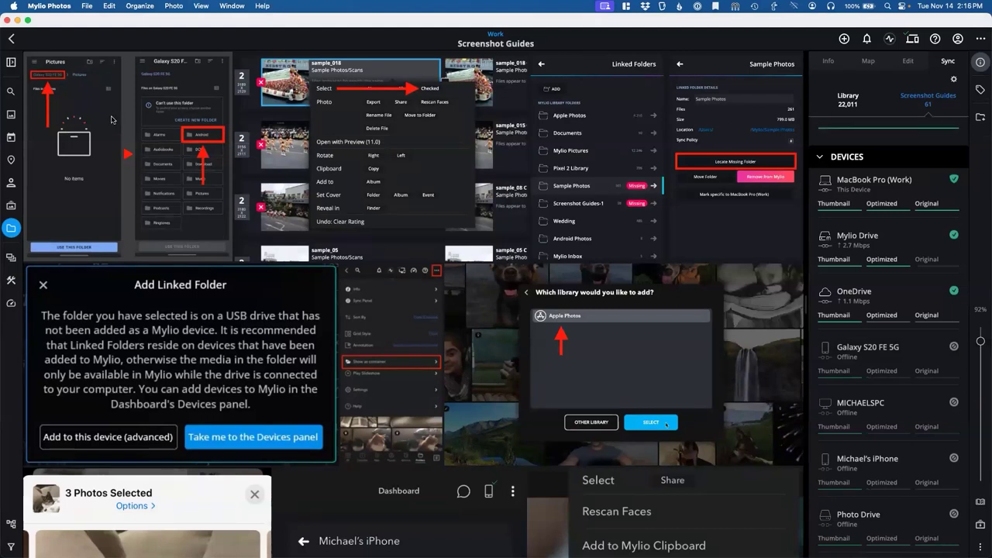
right_click(142, 115)
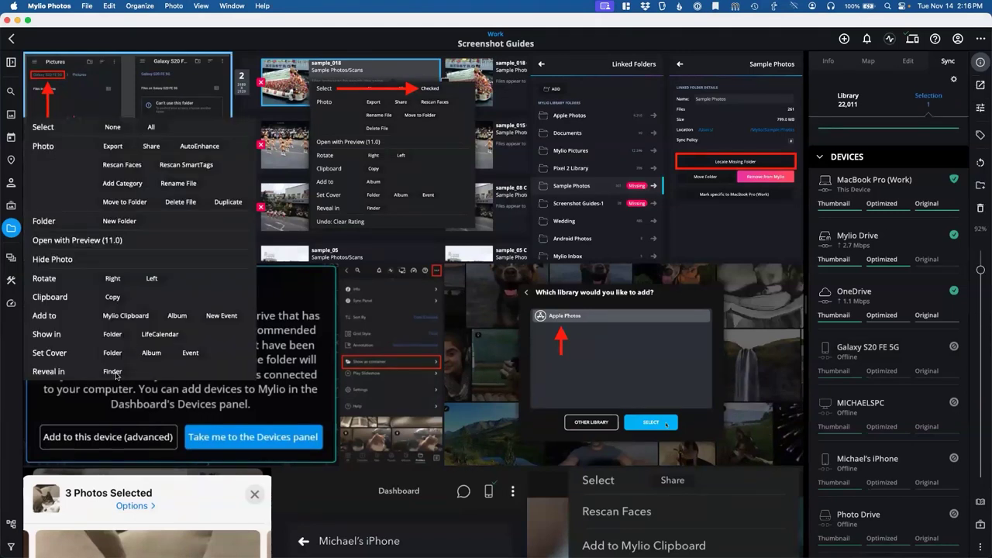
left_click(114, 372)
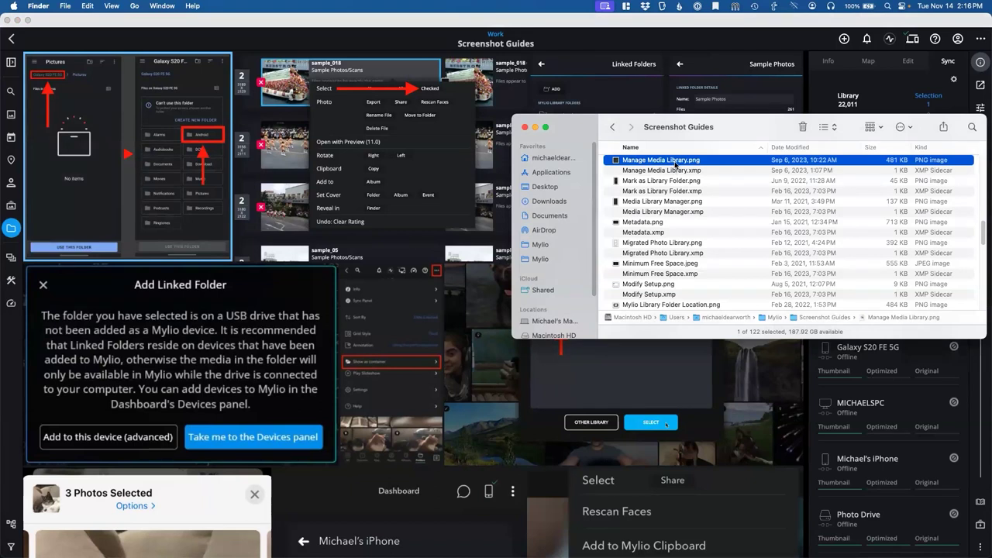
key("space")
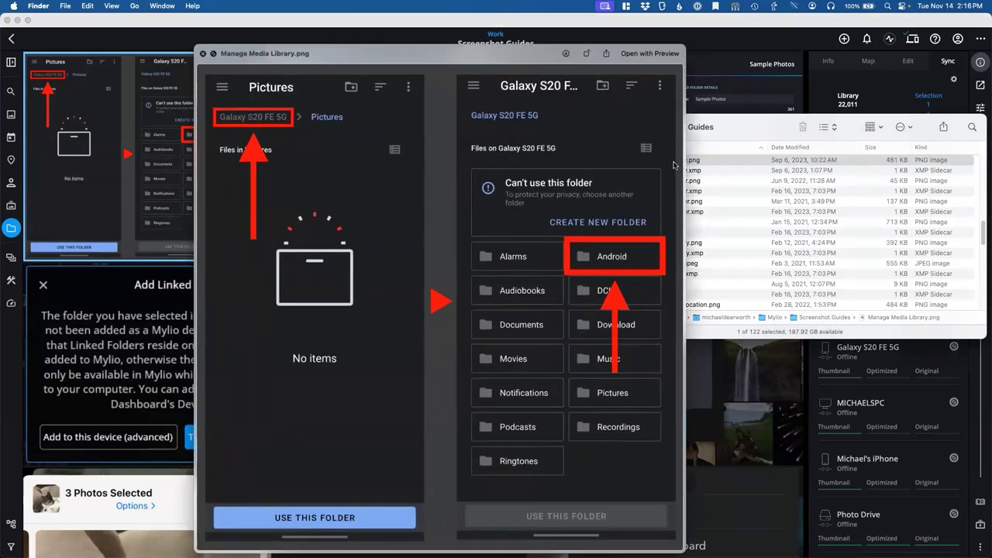
key("space")
left_click(525, 133)
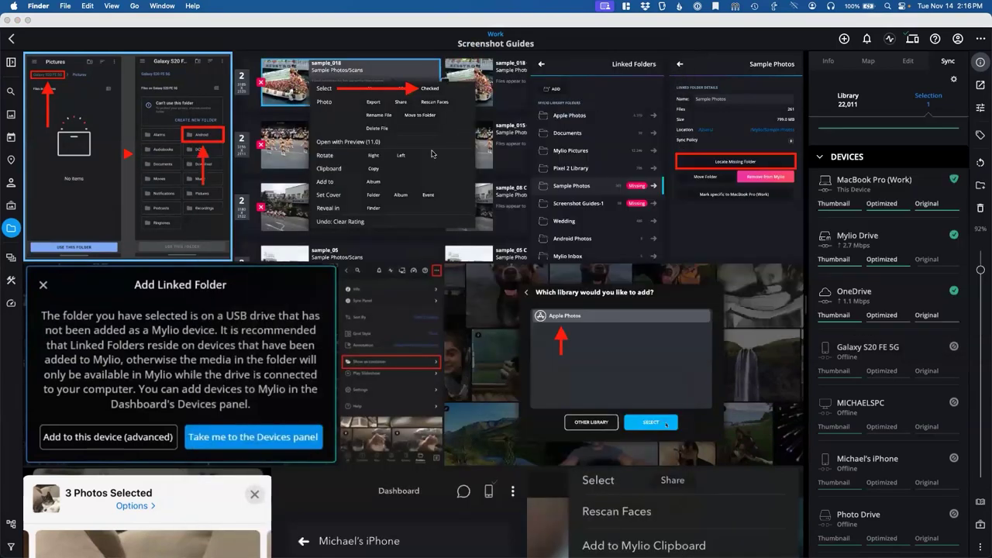
- Return to the Folders view, look at the Screenshot Guides folder's reveal option, and dismiss it
left_click(12, 228)
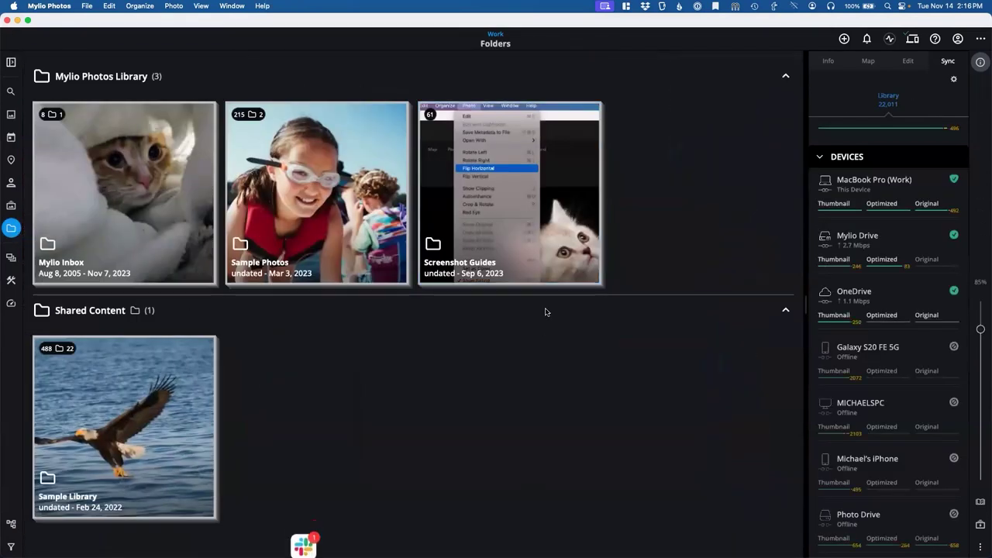
right_click(496, 173)
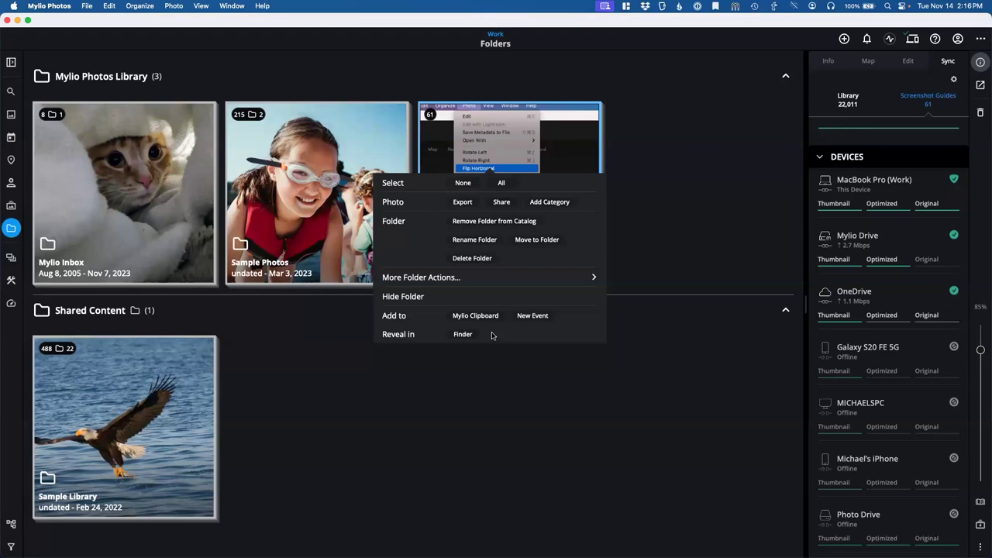
left_click(475, 356)
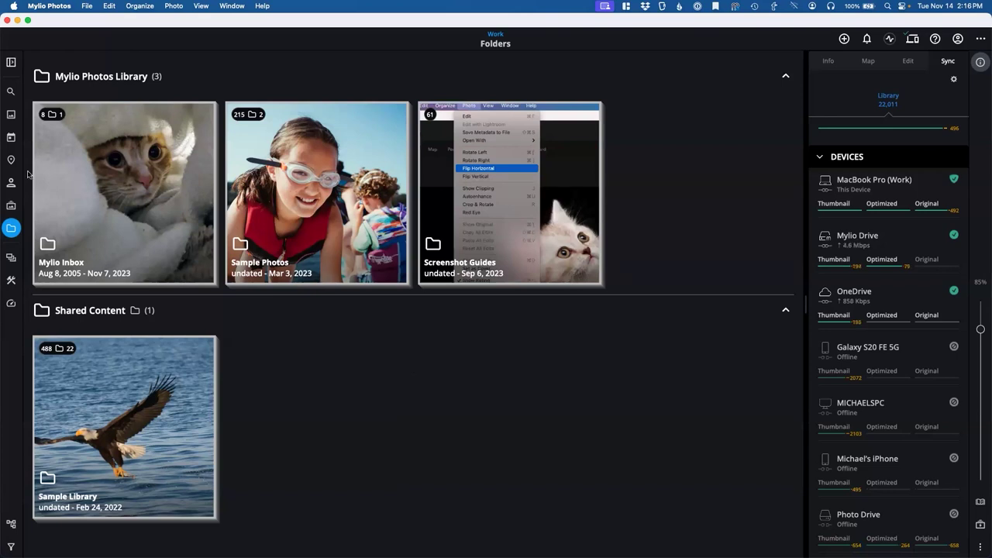
left_click(8, 301)
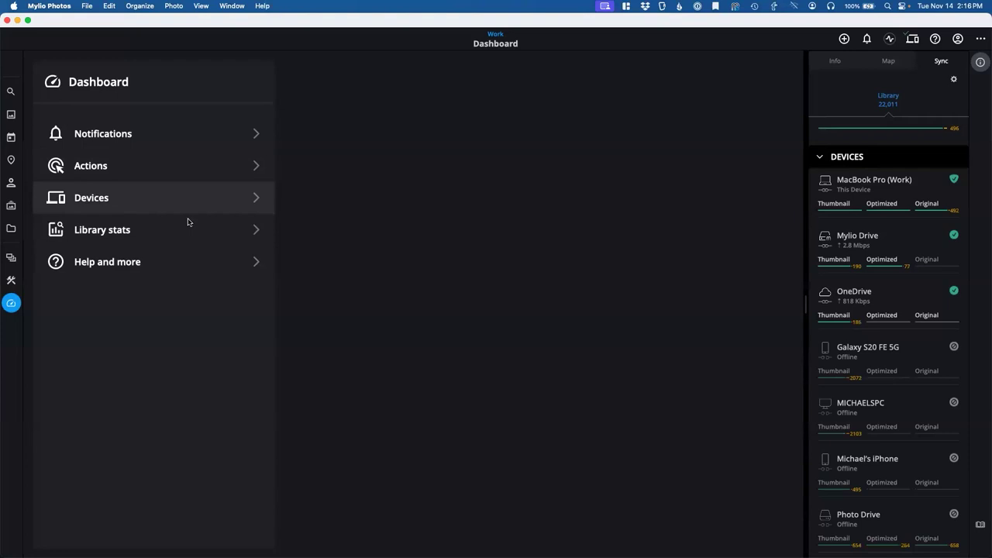
left_click(228, 202)
scroll(406, 222, "down", 3)
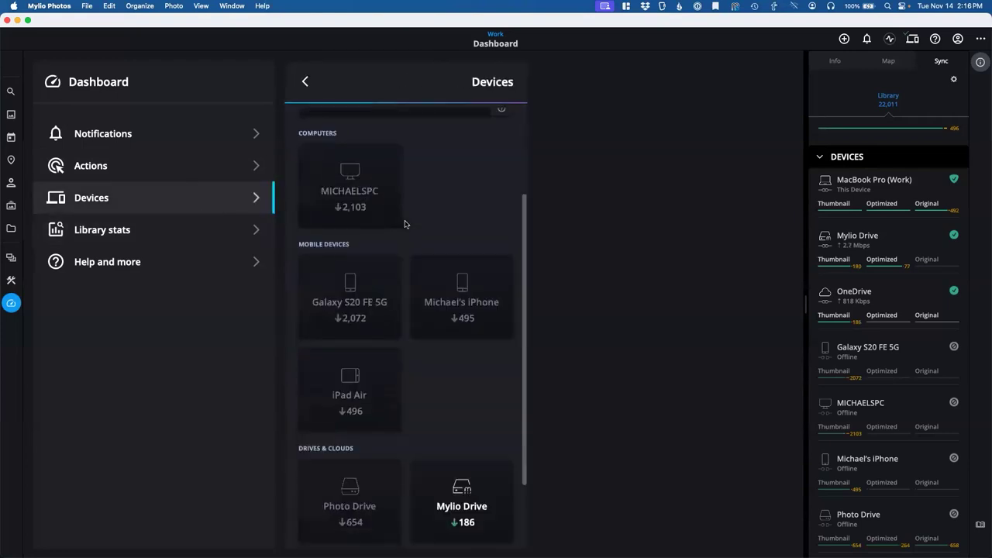
scroll(409, 233, "up", 3)
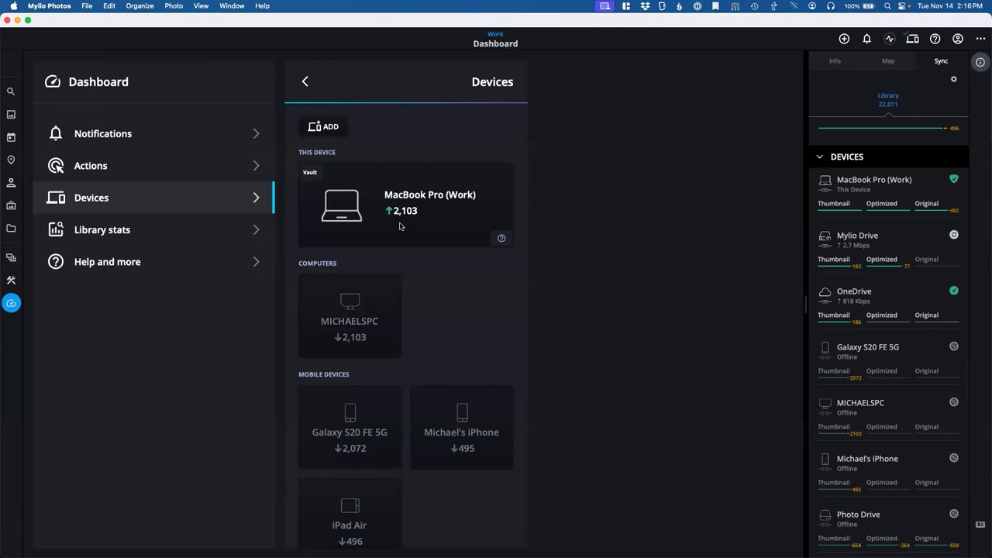
left_click(398, 227)
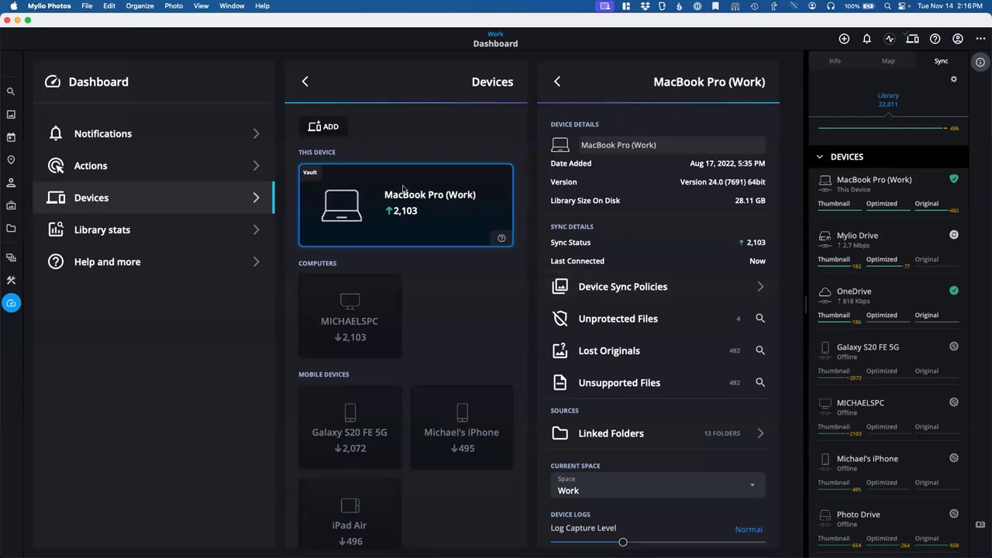
- View the preset choices in MacBook Pro (Work)'s Device Sync Policies, dismiss them, and return to the Folders view
left_click(614, 288)
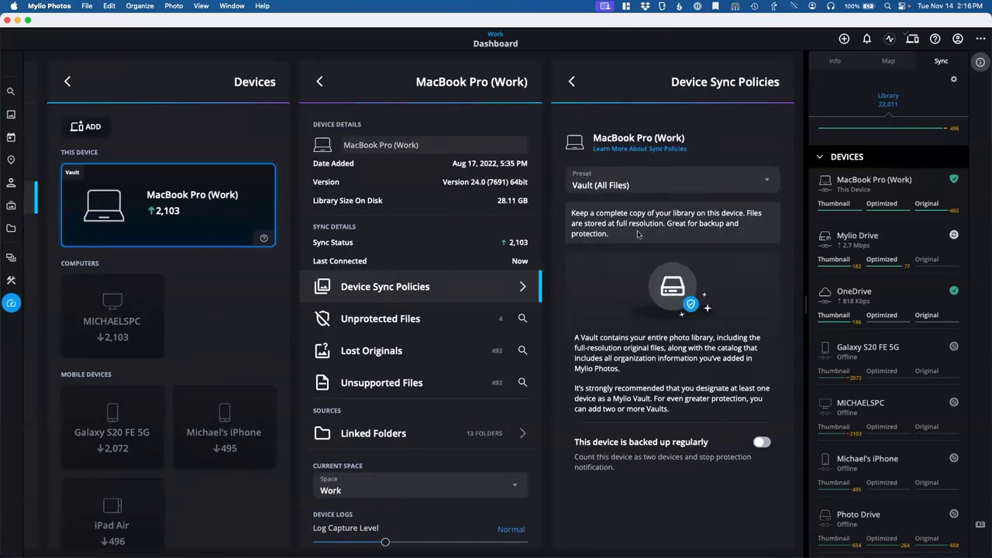
left_click(636, 184)
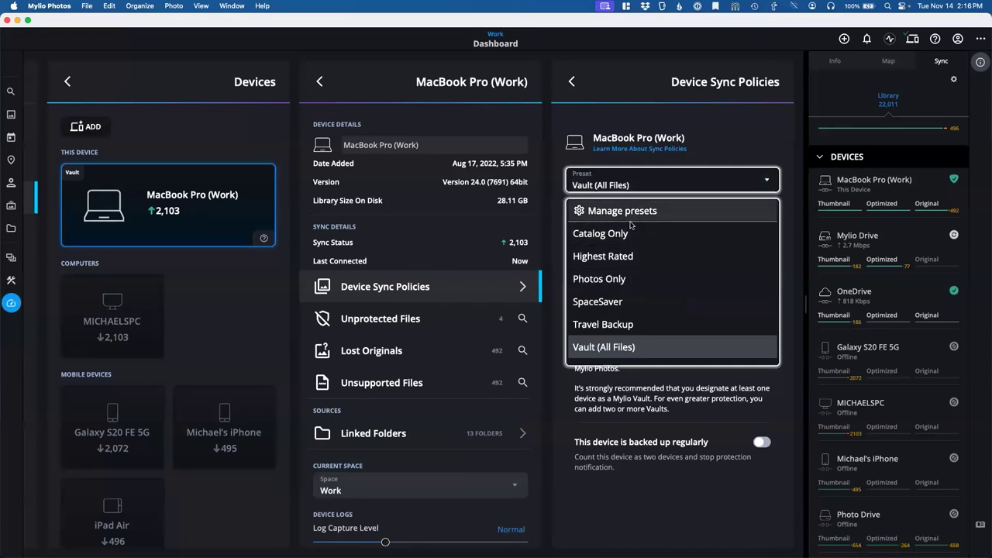
left_click(648, 186)
left_click(8, 304)
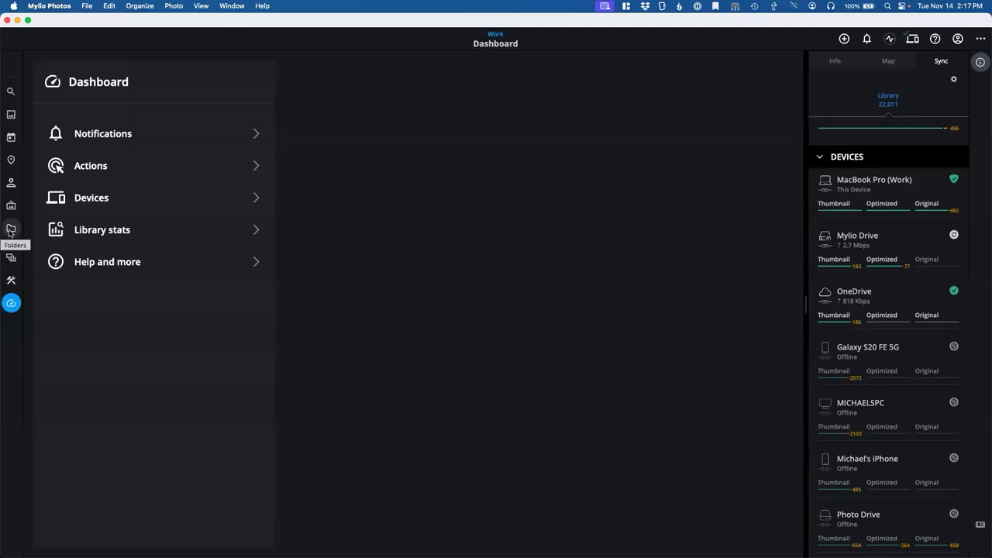
left_click(9, 230)
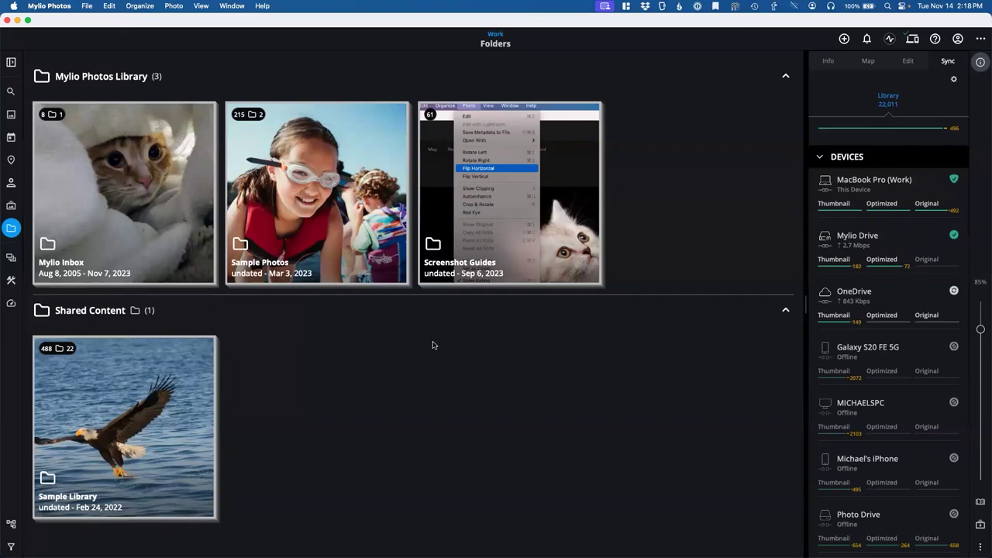
- Look through the duplicate sets in Photo DeDupe and the People view, and return to the Folders view
left_click(11, 259)
left_click(10, 280)
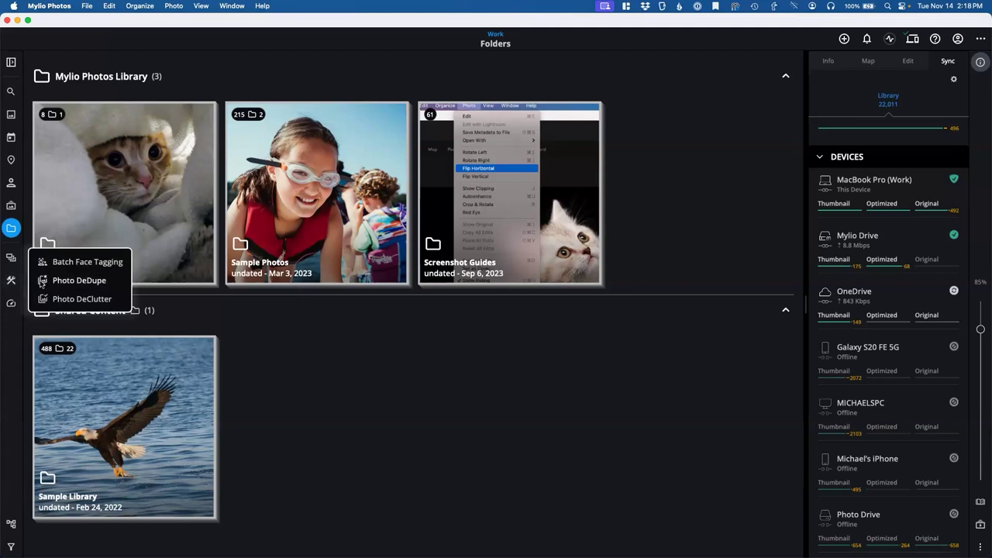
left_click(74, 280)
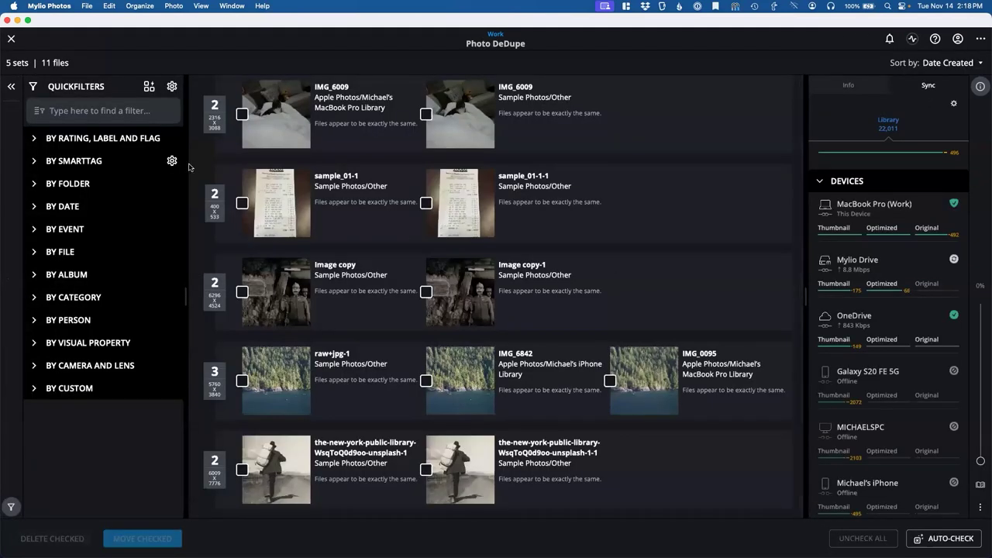
left_click(11, 40)
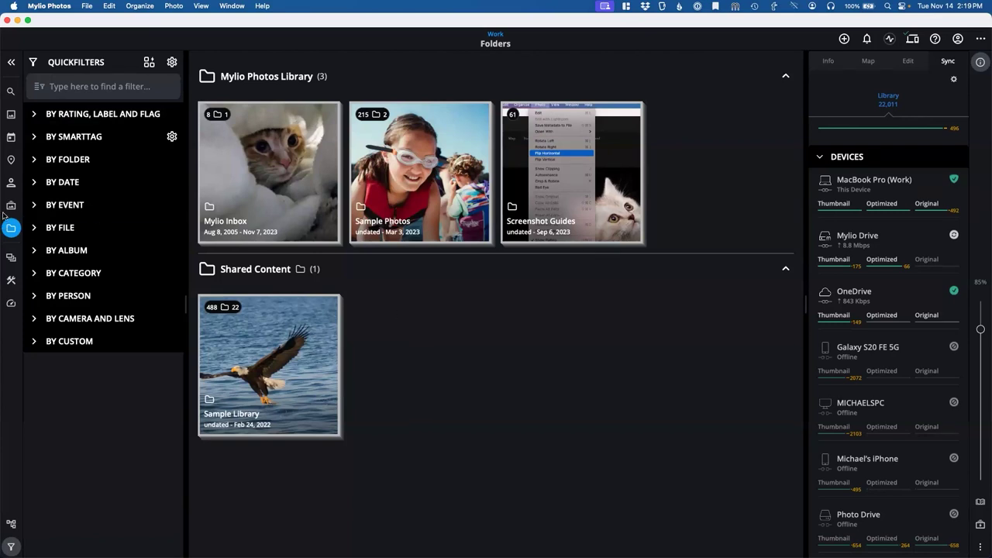
left_click(11, 182)
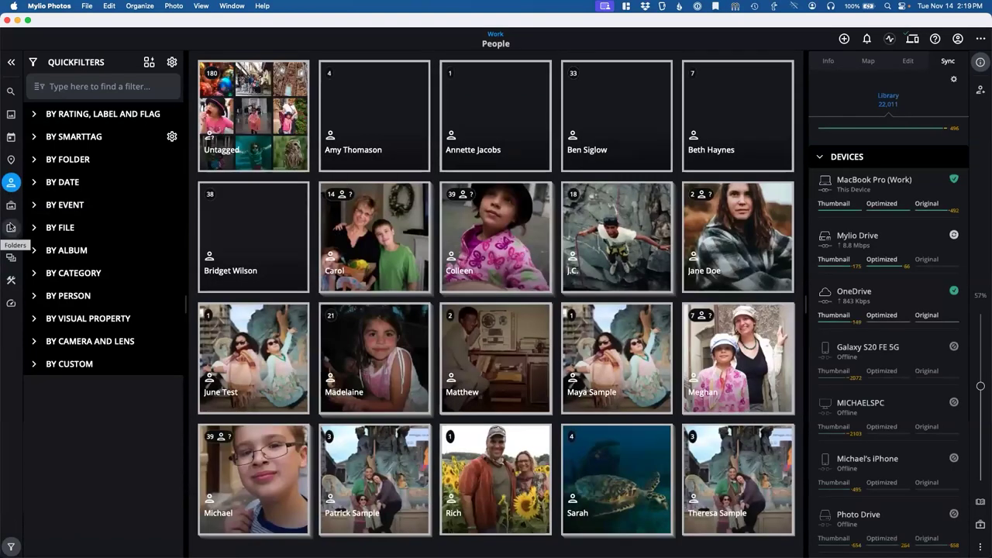
left_click(11, 227)
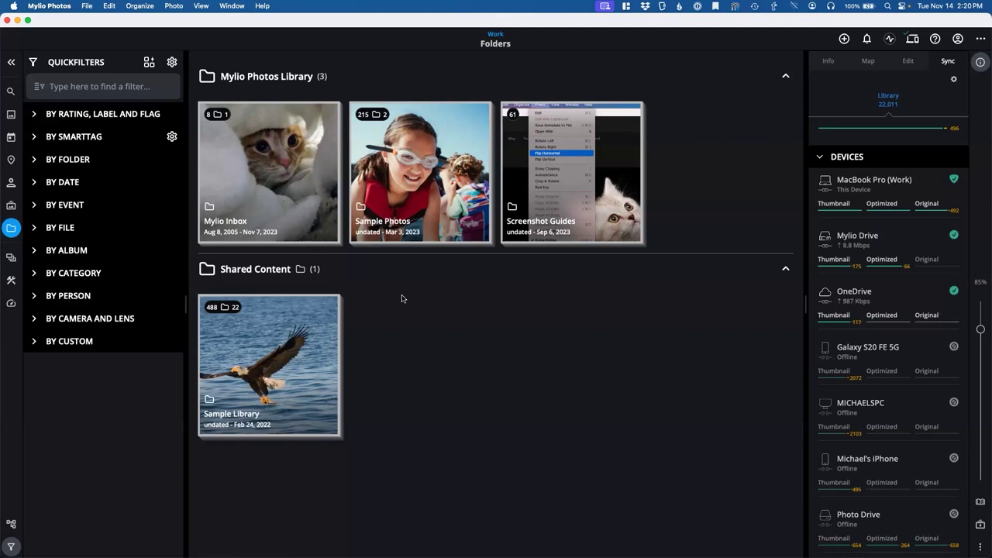
- Switch to Finder, open Sample Photos in the Mylio folder, and preview the JPEG image inside Holidays
left_click(169, 534)
left_click(293, 297)
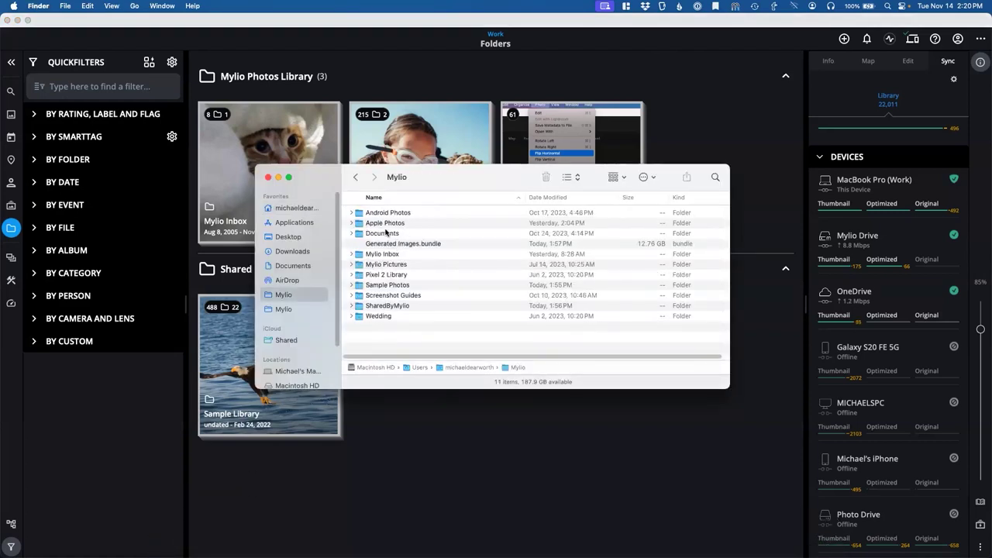
double_click(394, 284)
left_click(392, 224)
key("space")
key("space")
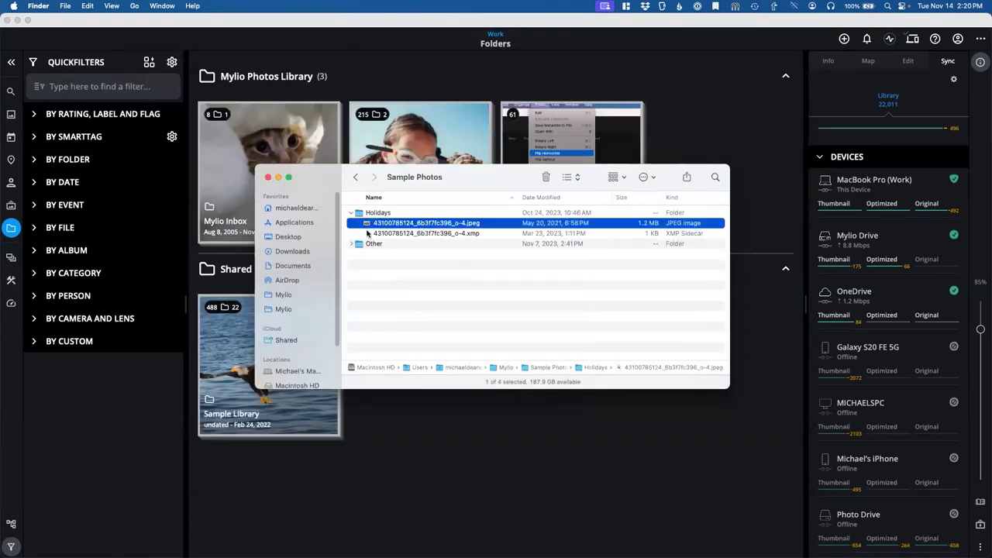
- Find and open Mylio in Finder's Applications folder, and collapse the QuickFilters in Mylio Photos
left_click(295, 222)
type("mylio")
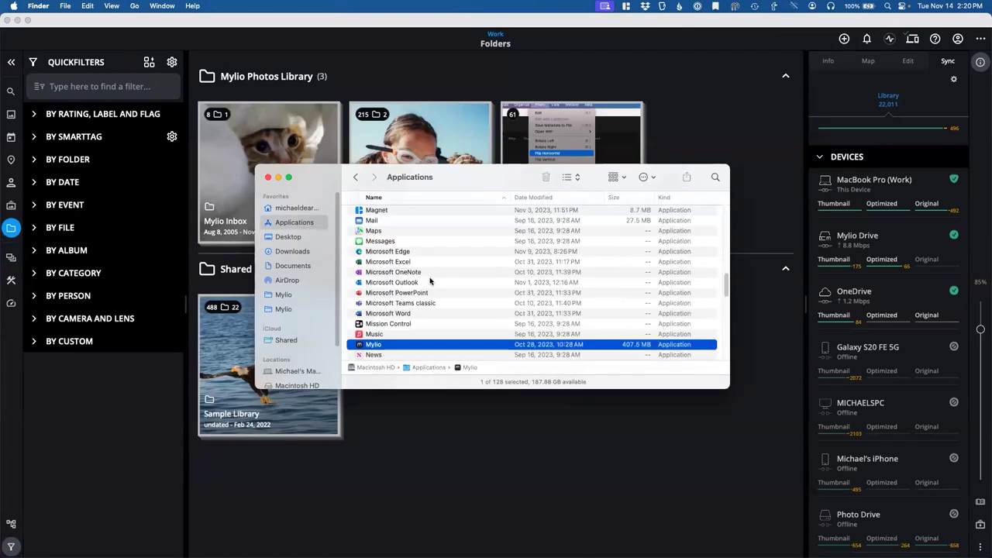
scroll(430, 281, "down", 3)
key("super+o")
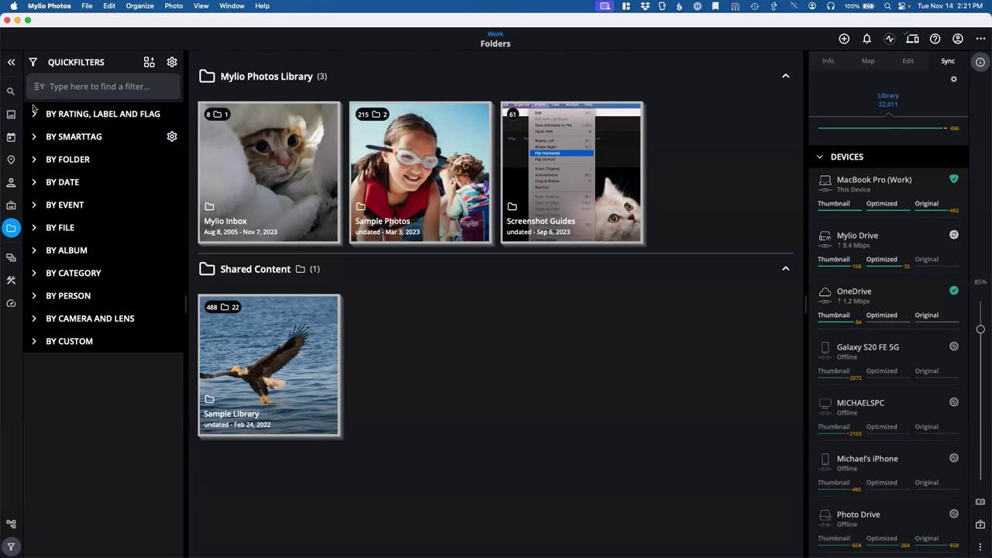
left_click(11, 62)
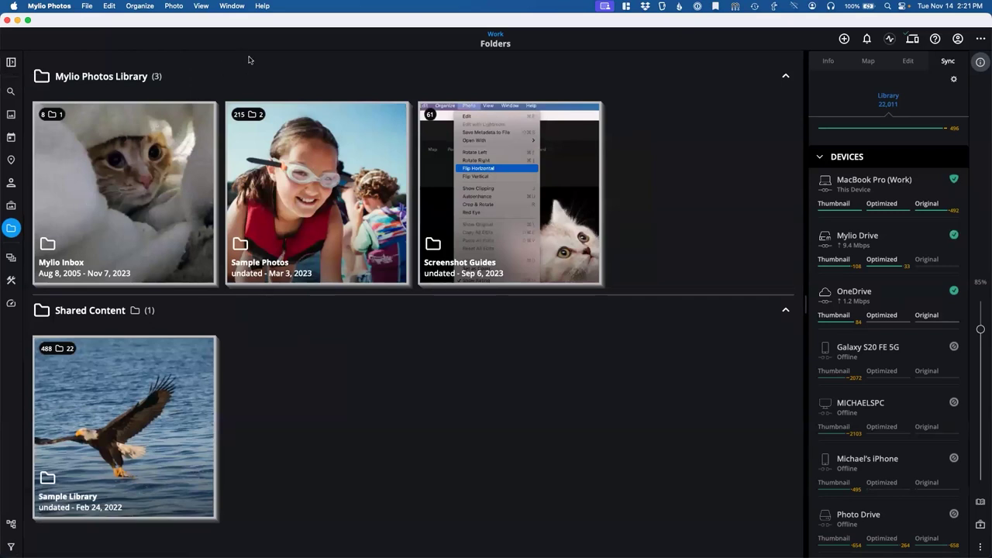
- Enable showing Support Options on startup and confirm, so that Mylio Photos starts in Support Options mode
left_click(263, 5)
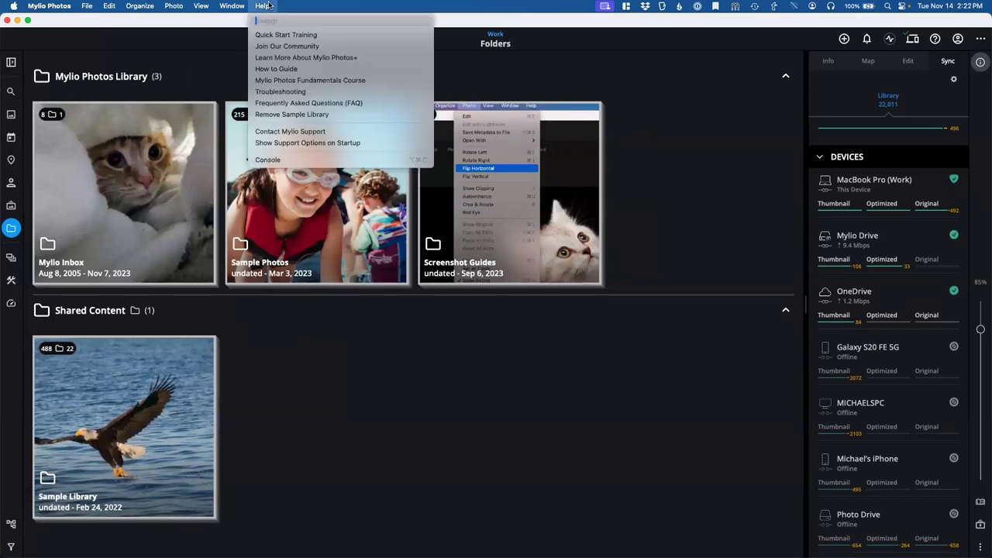
left_click(266, 5)
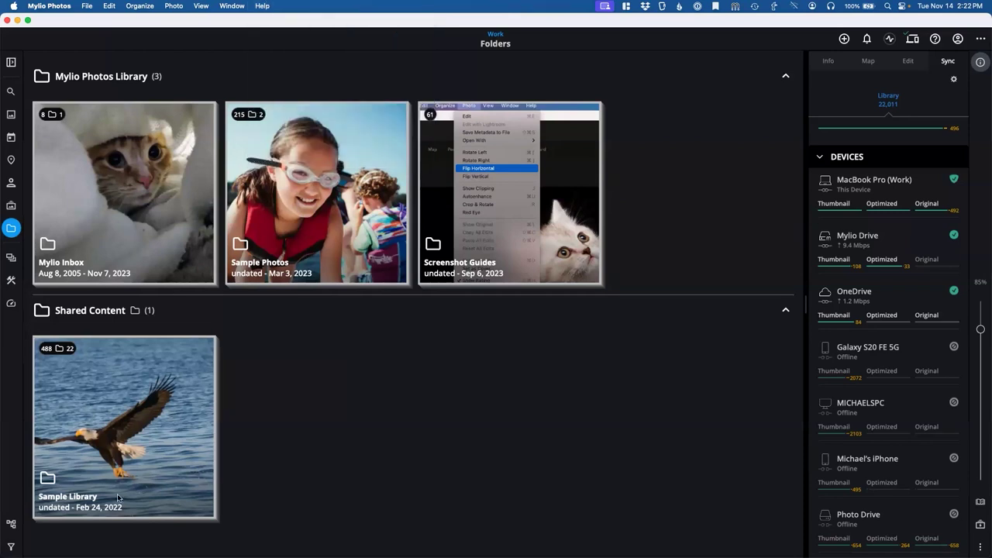
left_click(263, 5)
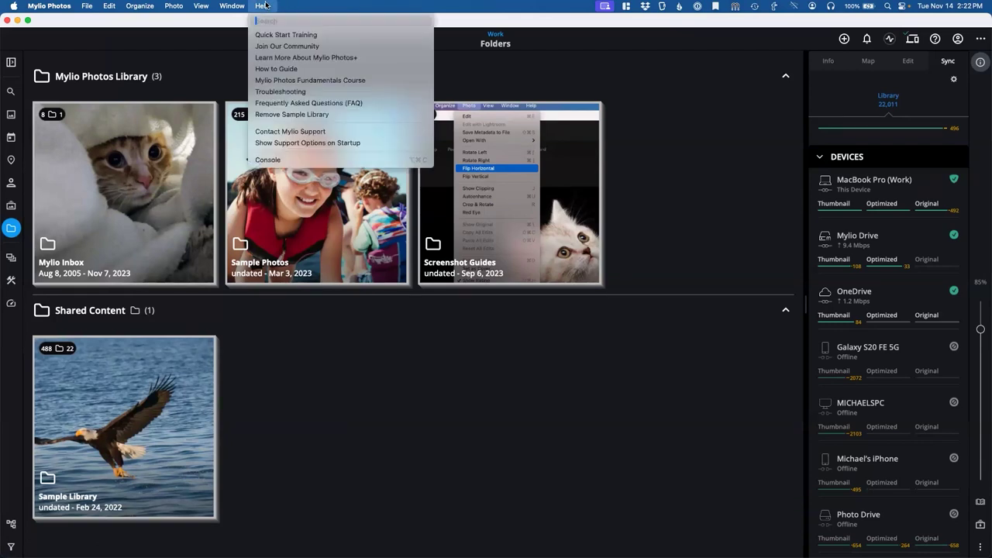
left_click(290, 144)
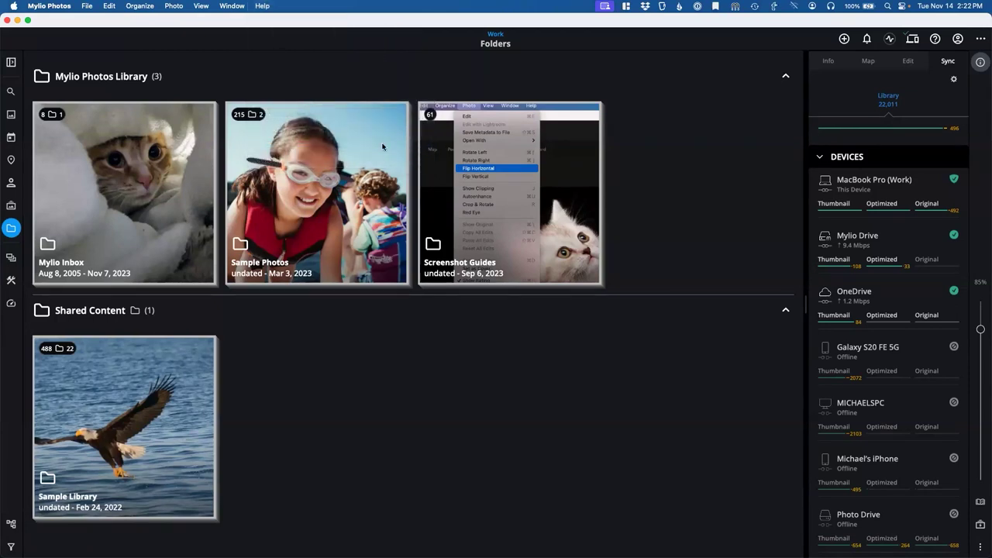
left_click(482, 313)
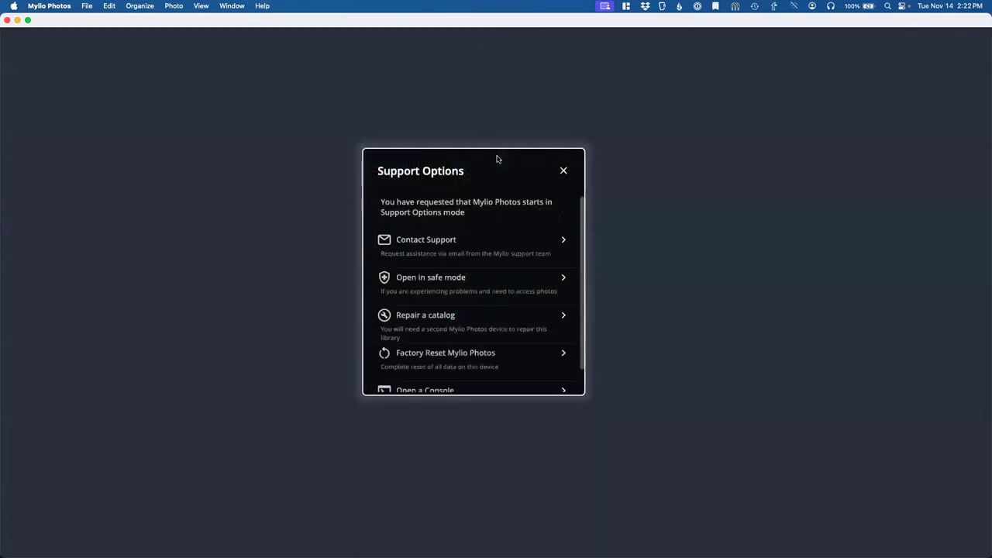
- Review the choices in the Support Options dialog and open Mylio Photos in safe mode
scroll(463, 228, "down", 2)
scroll(461, 241, "up", 2)
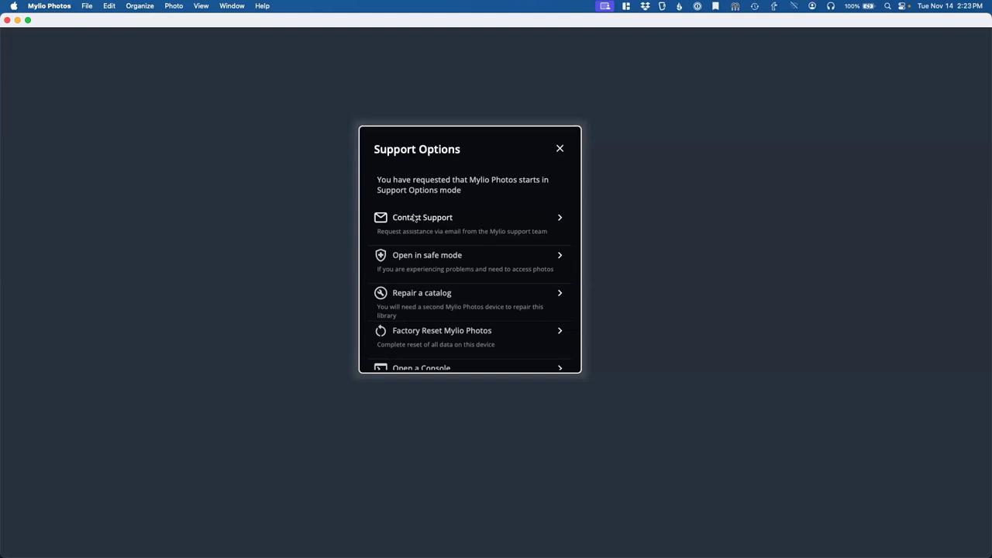
left_click(265, 5)
left_click(264, 6)
mouse_move(303, 535)
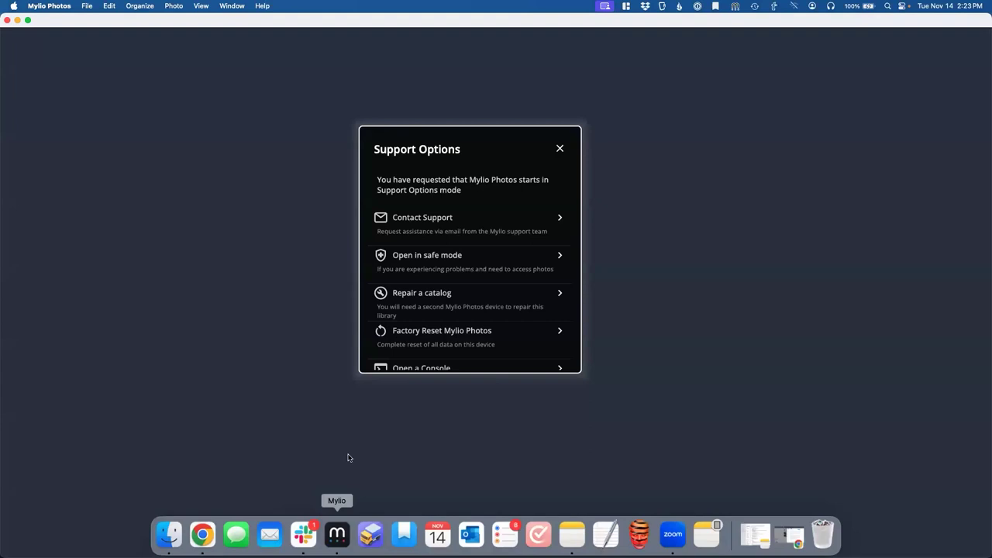
scroll(493, 306, "down", 2)
scroll(493, 307, "up", 2)
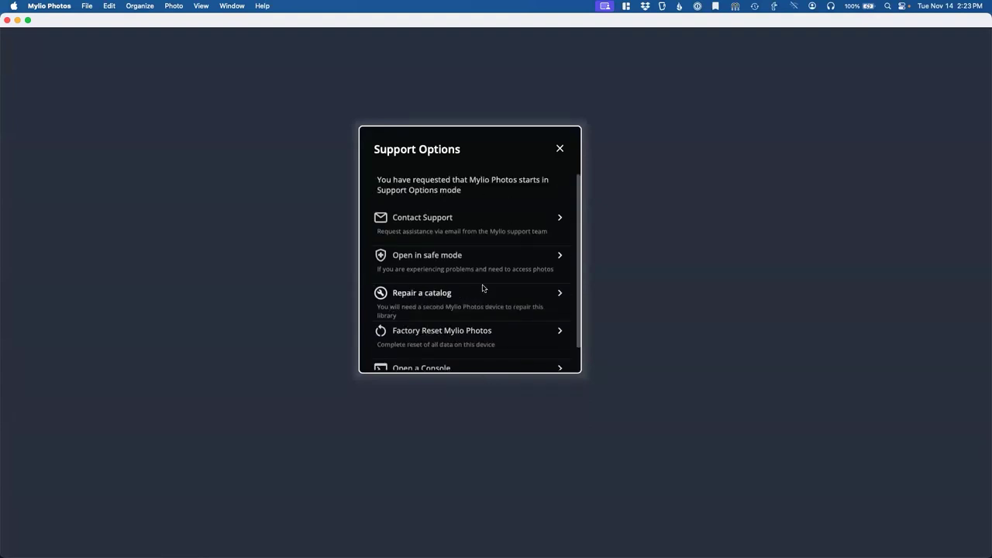
left_click(427, 258)
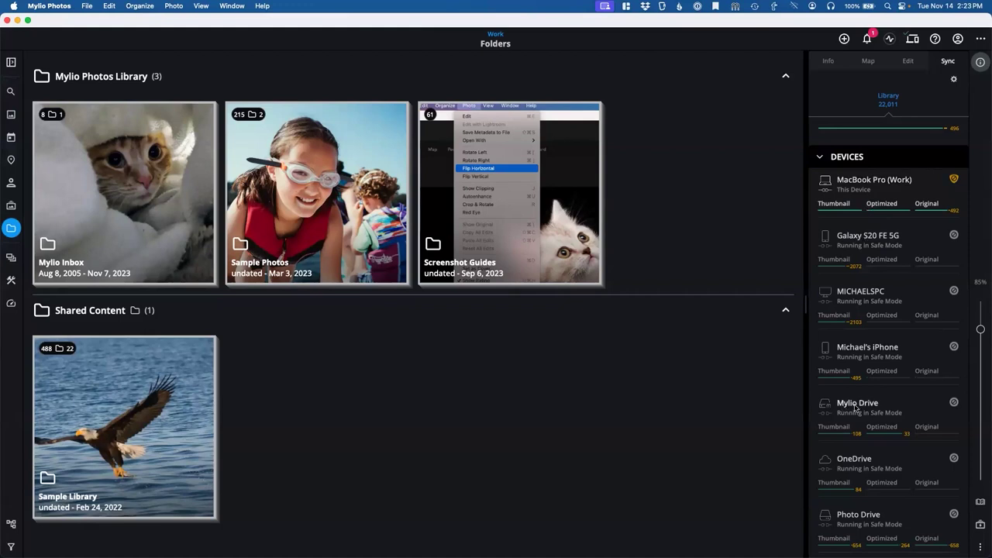
- Examine each device's sync status in the Devices list while running in safe mode
scroll(854, 256, "down", 2)
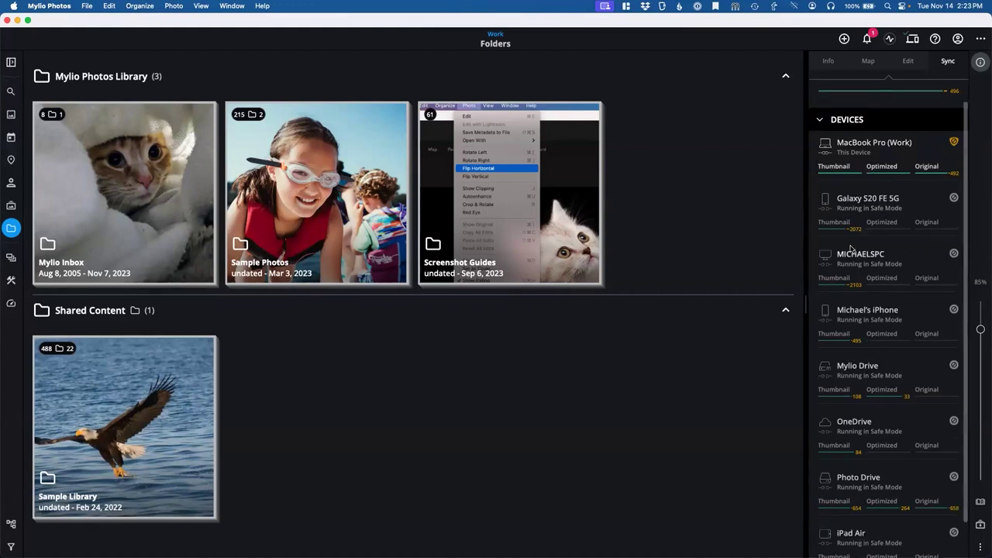
scroll(853, 269, "up", 2)
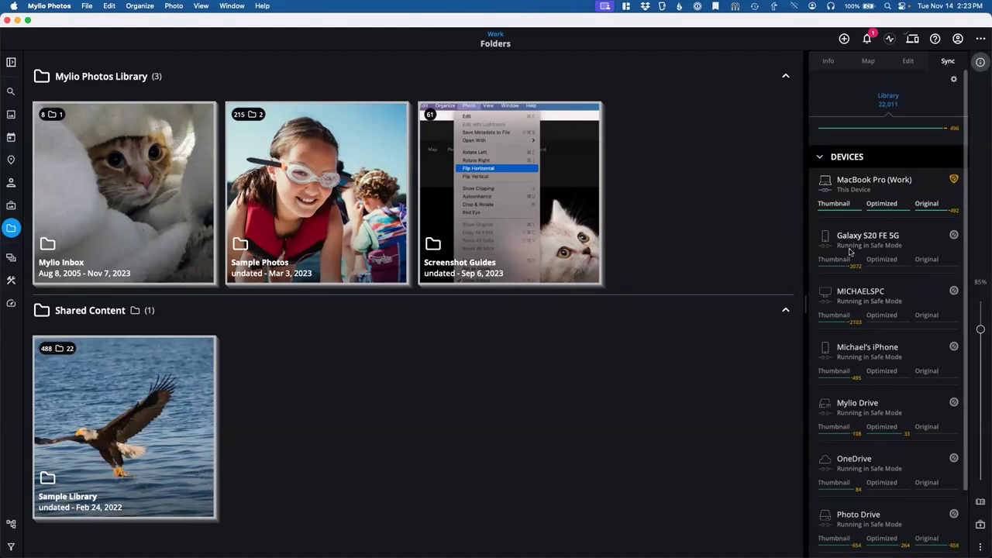
scroll(828, 325, "down", 1)
scroll(826, 343, "up", 1)
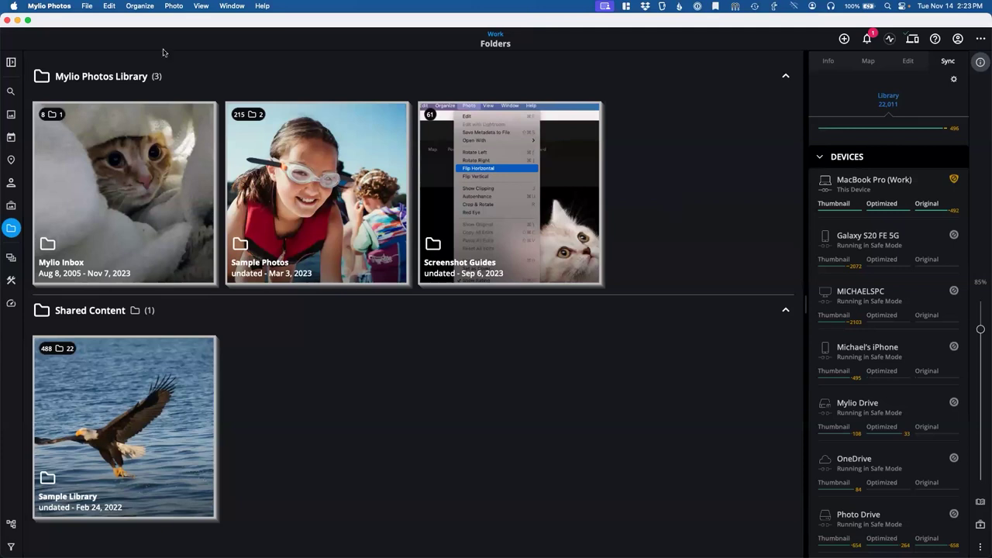
- Quit Mylio Photos and relaunch it into the Support Options dialog
left_click(51, 6)
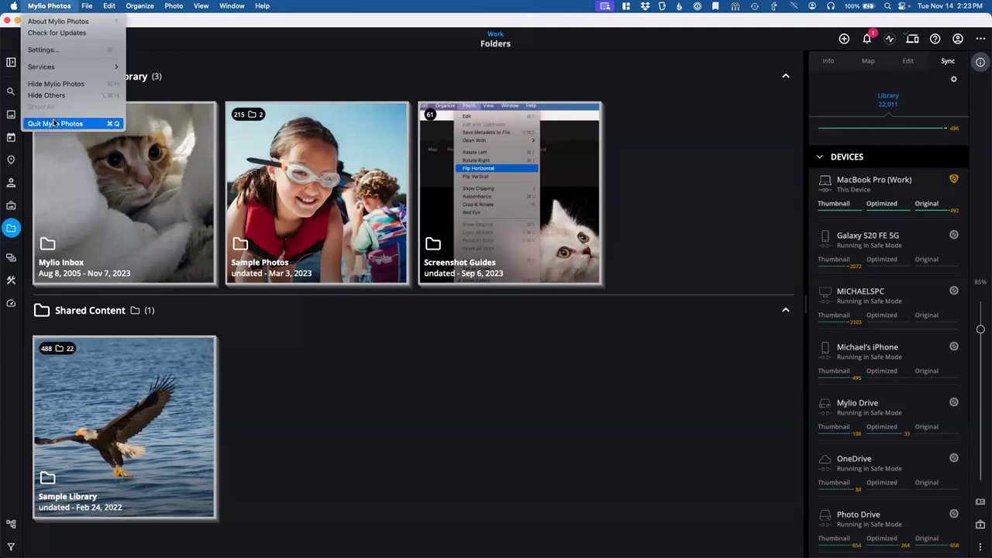
left_click(54, 123)
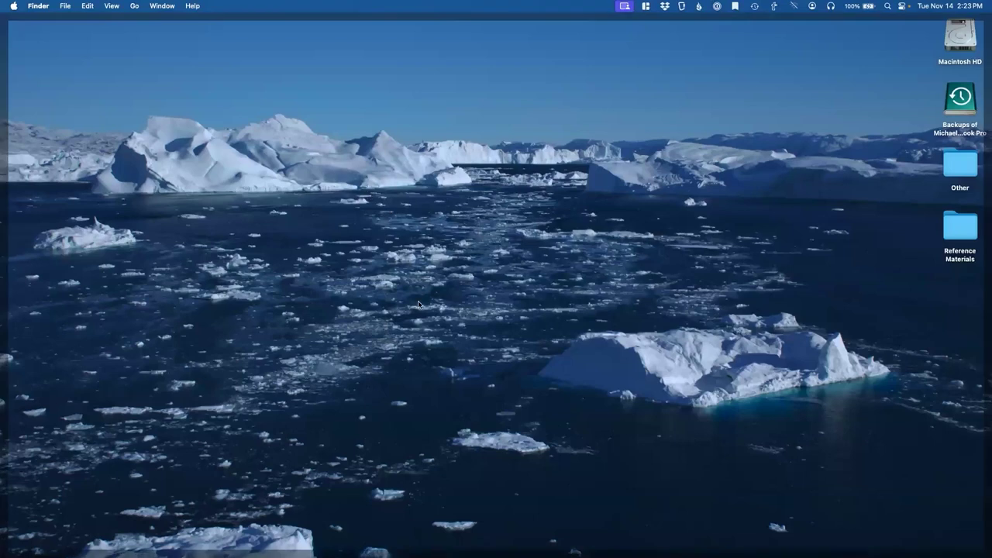
mouse_move(421, 552)
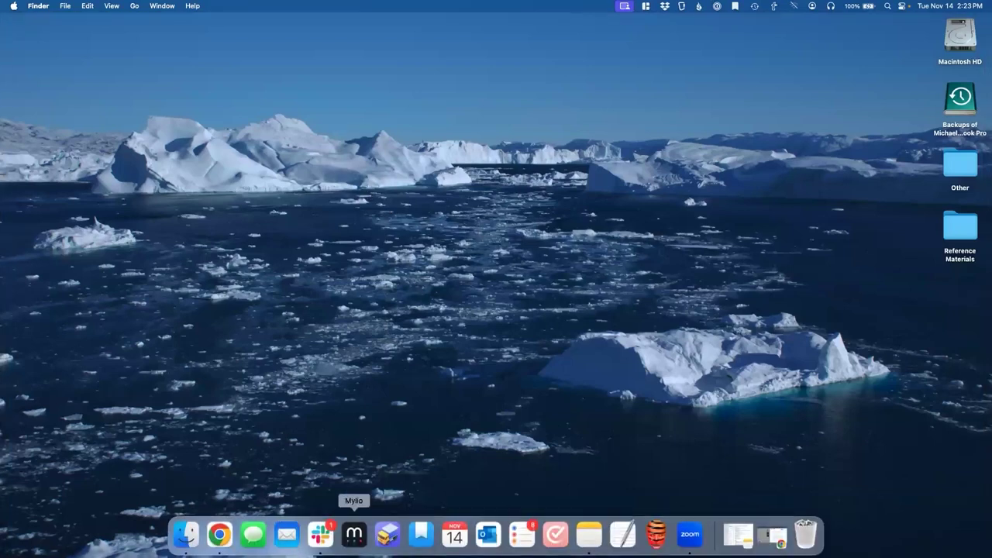
left_click(353, 535)
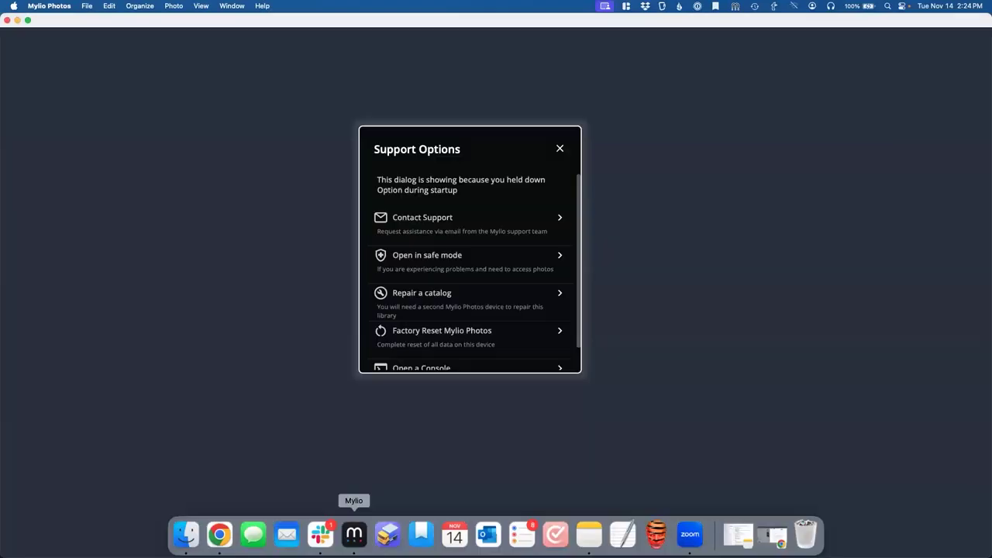
- Read through the Support Options from Contact Support to Open a Console, and close the dialog to start Mylio Photos normally
scroll(484, 264, "down", 2)
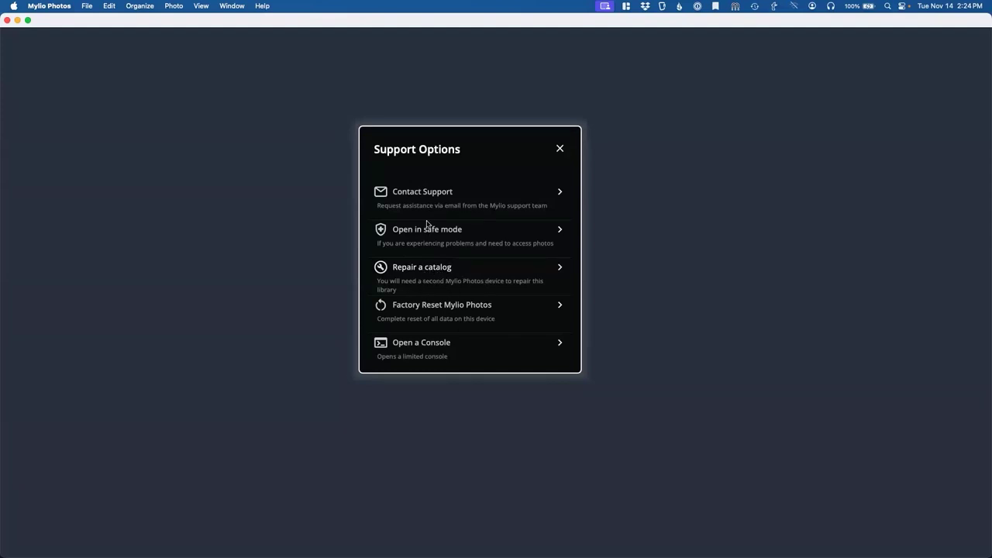
scroll(435, 269, "up", 2)
scroll(435, 270, "down", 2)
scroll(450, 319, "up", 1)
scroll(447, 316, "down", 1)
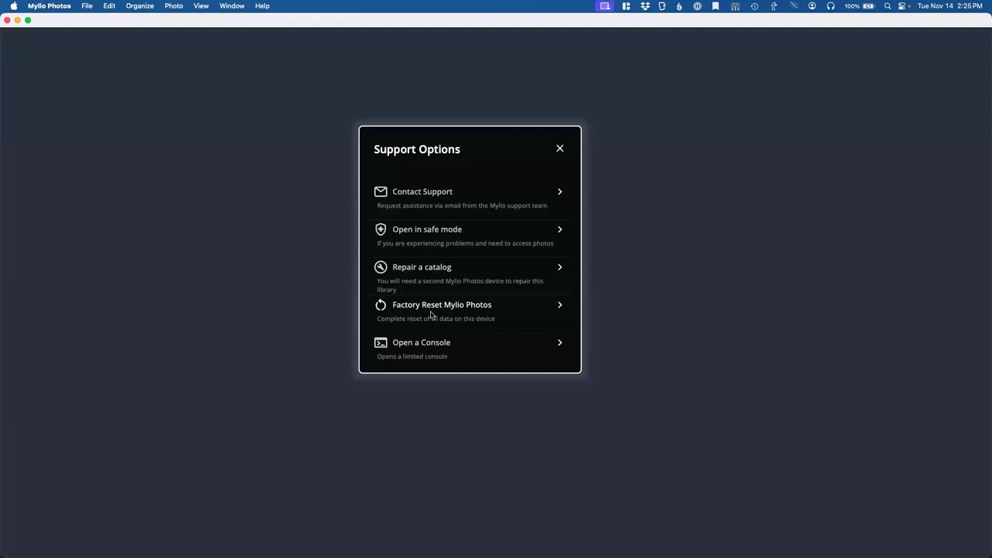
scroll(413, 317, "up", 2)
scroll(413, 317, "down", 2)
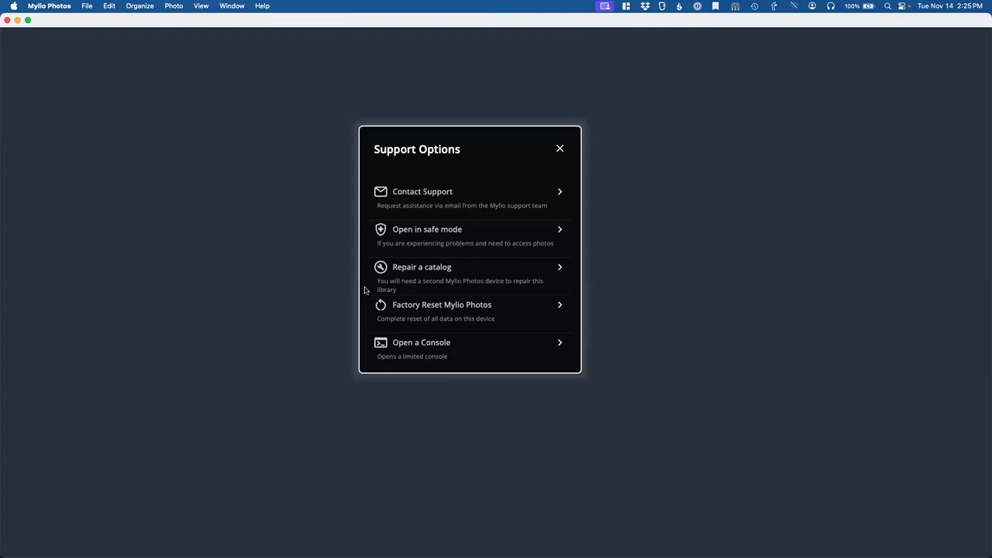
scroll(422, 311, "up", 2)
scroll(424, 310, "down", 2)
scroll(478, 316, "up", 2)
scroll(476, 309, "down", 2)
left_click(560, 149)
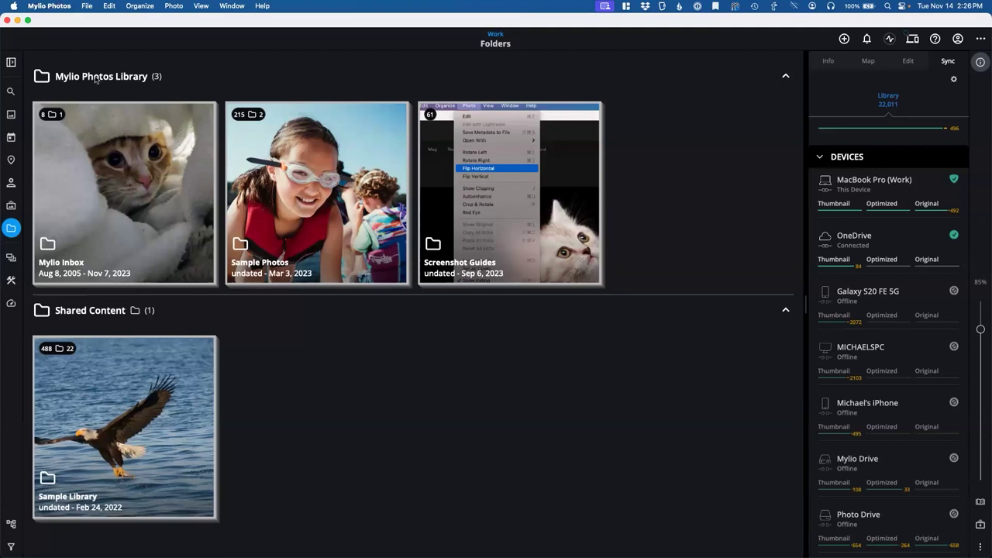
left_click(69, 7)
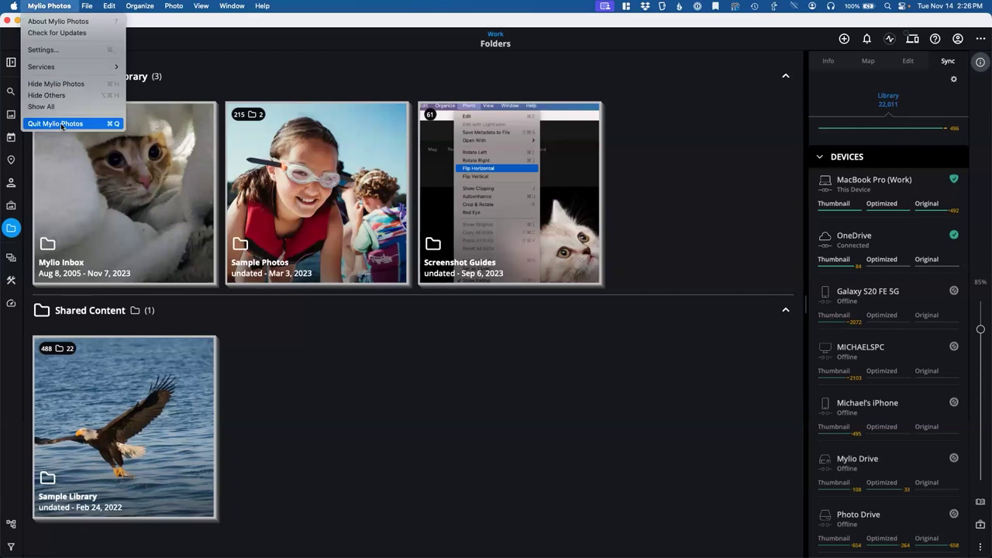
left_click(47, 5)
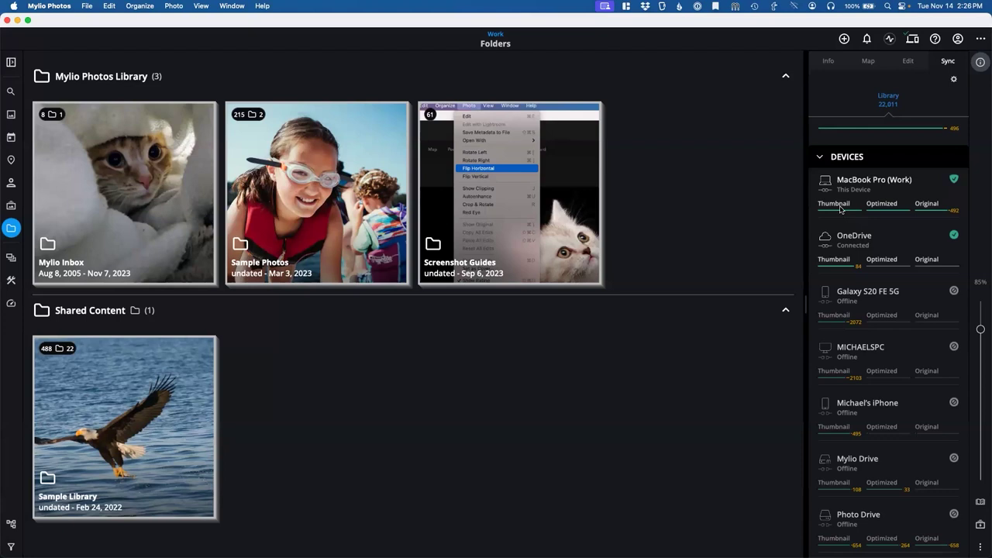
- Look through the People view and select a family photo in All Photos to check its sync status per device
mouse_move(838, 208)
left_click(11, 182)
scroll(466, 192, "down", 4)
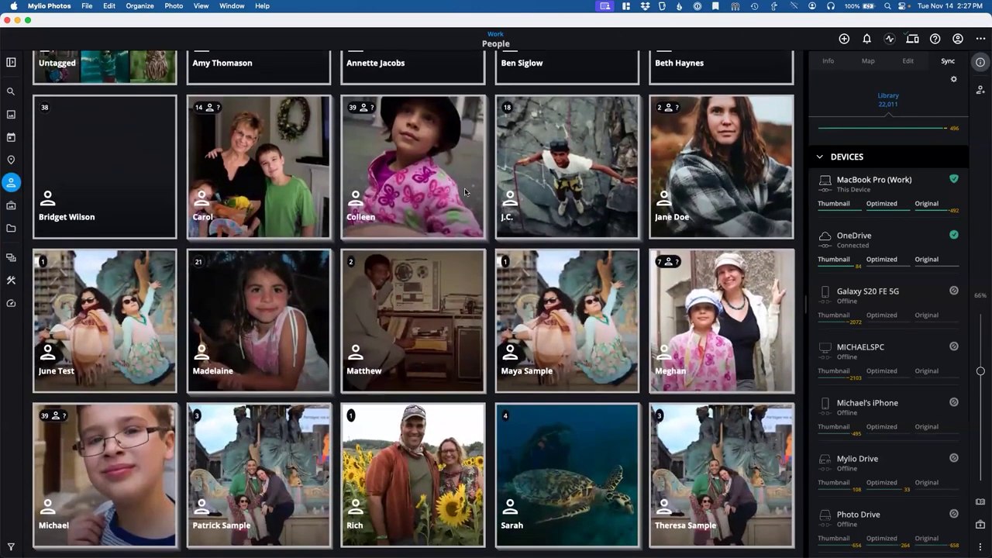
left_click(11, 114)
scroll(396, 248, "down", 1)
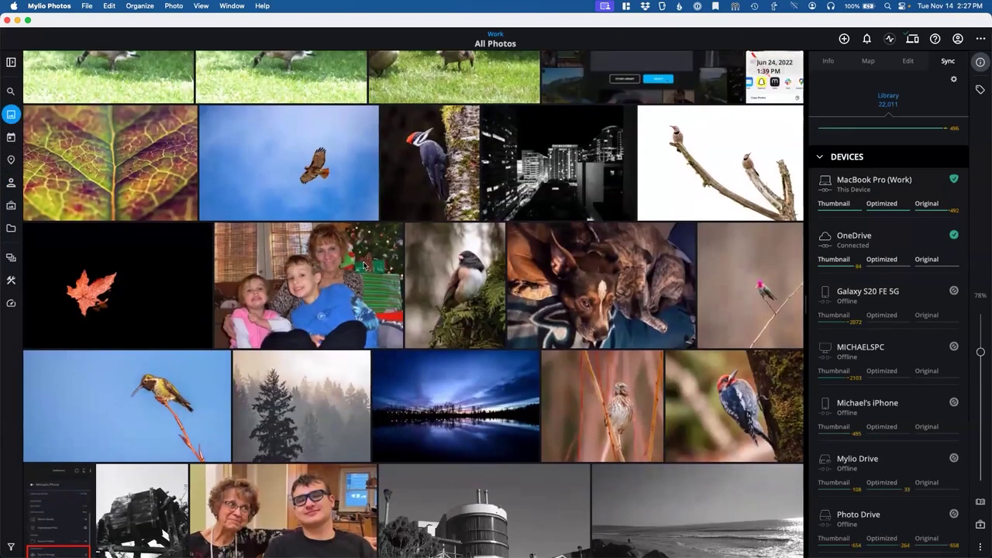
left_click(364, 266)
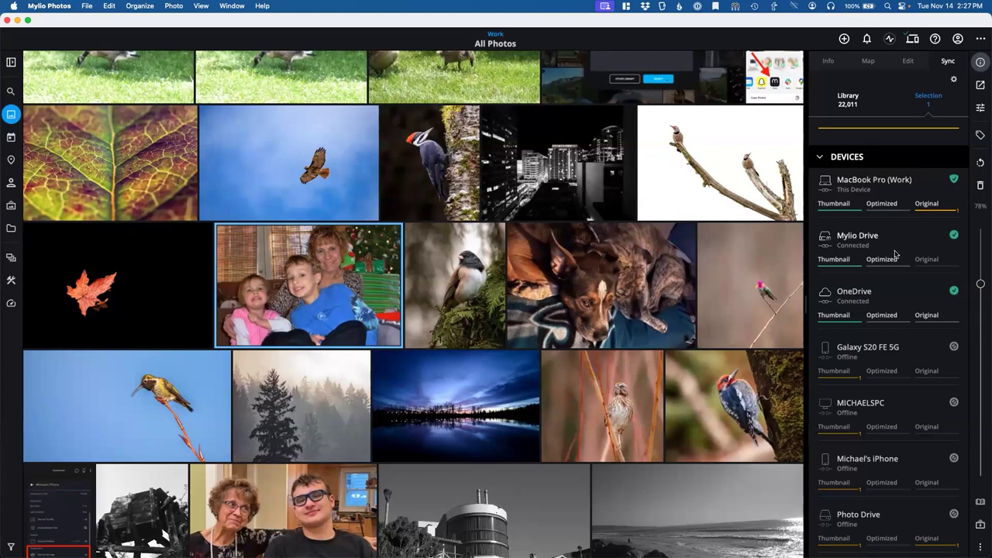
- Open Photo DeDupe and select the IMG_6009 duplicate stored in the Apple Photos folder to check its sync status
left_click(11, 228)
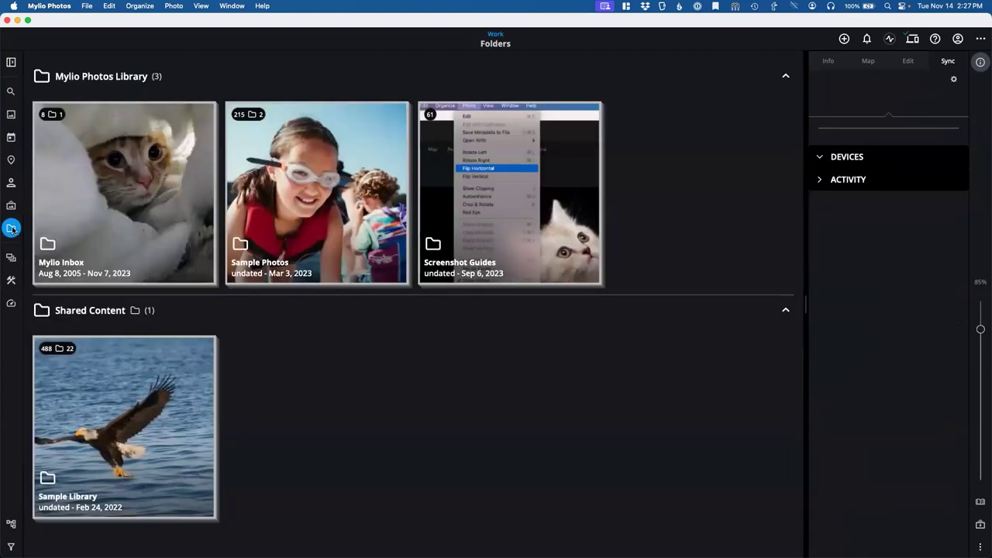
left_click(11, 280)
left_click(61, 279)
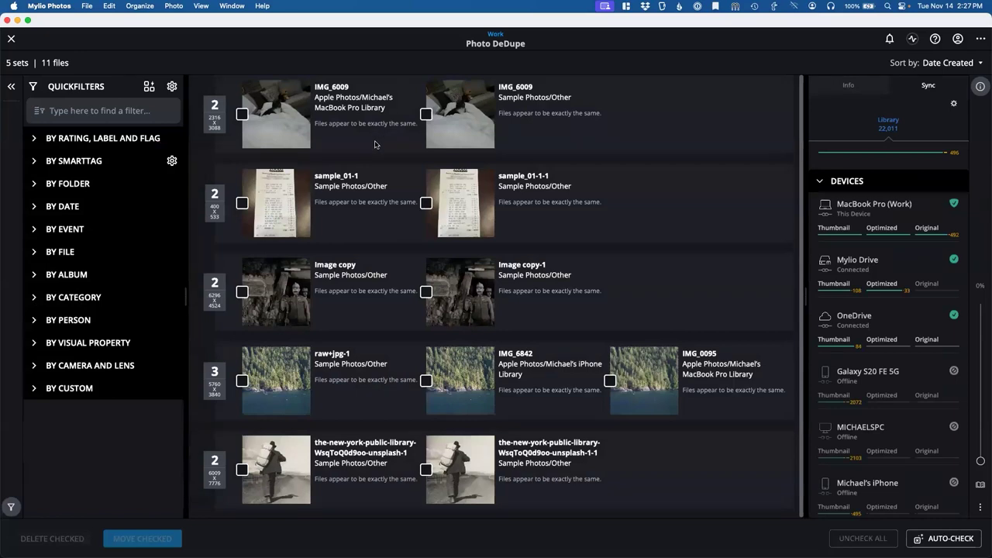
left_click(353, 125)
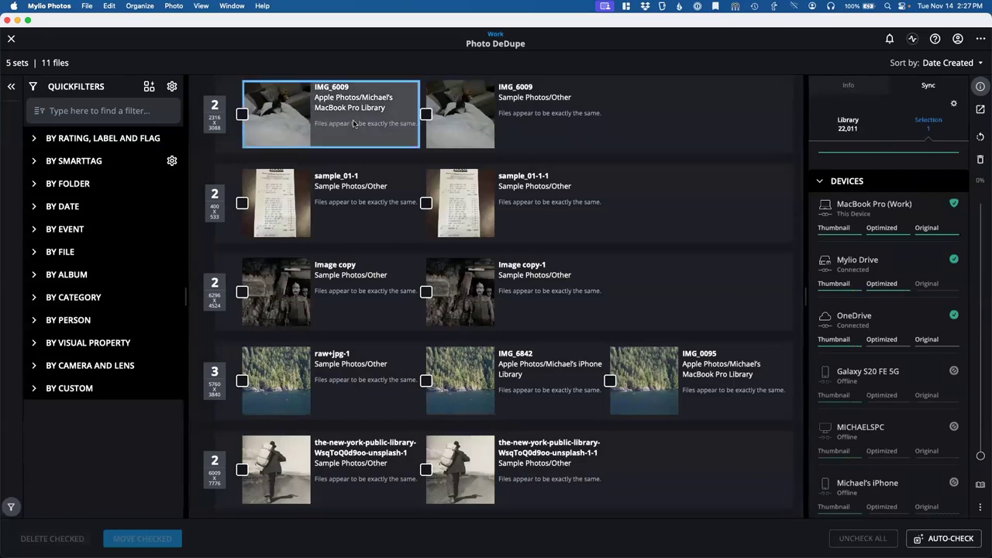
- Compare the device sync status of the duplicates sample_01-1 and sample_01-1-1, including the originals on MacBook Pro (Work)
left_click(357, 194)
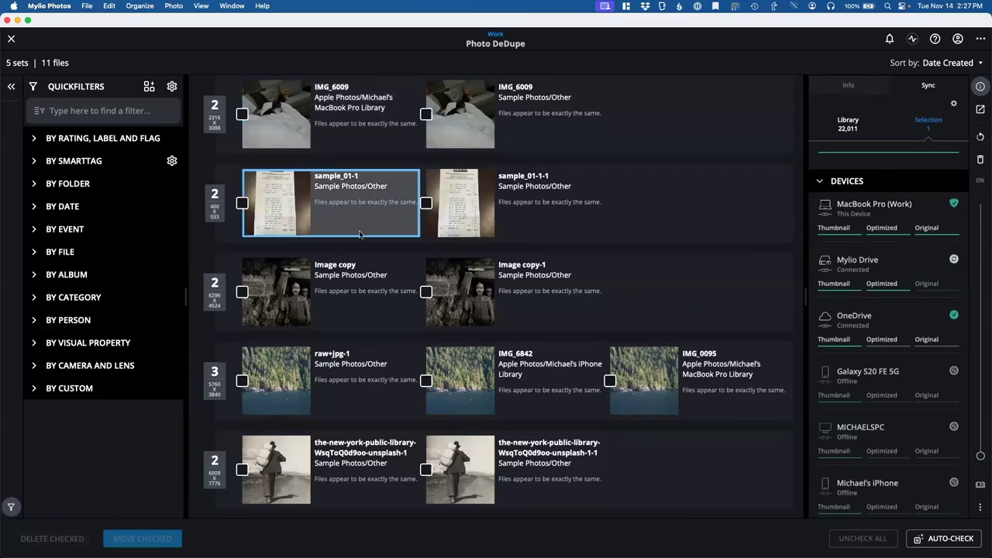
left_click(503, 226)
left_click(319, 211)
left_click(587, 196)
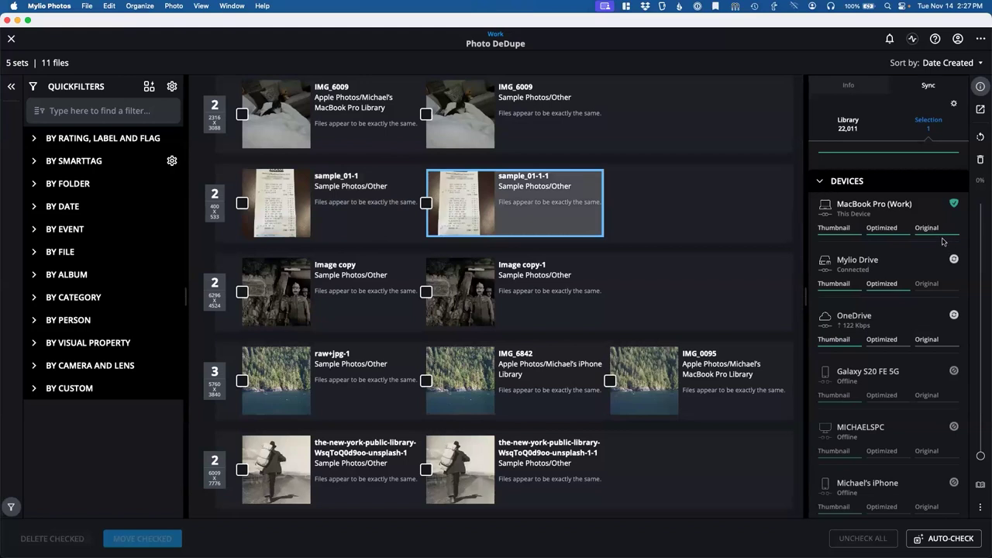
mouse_move(953, 235)
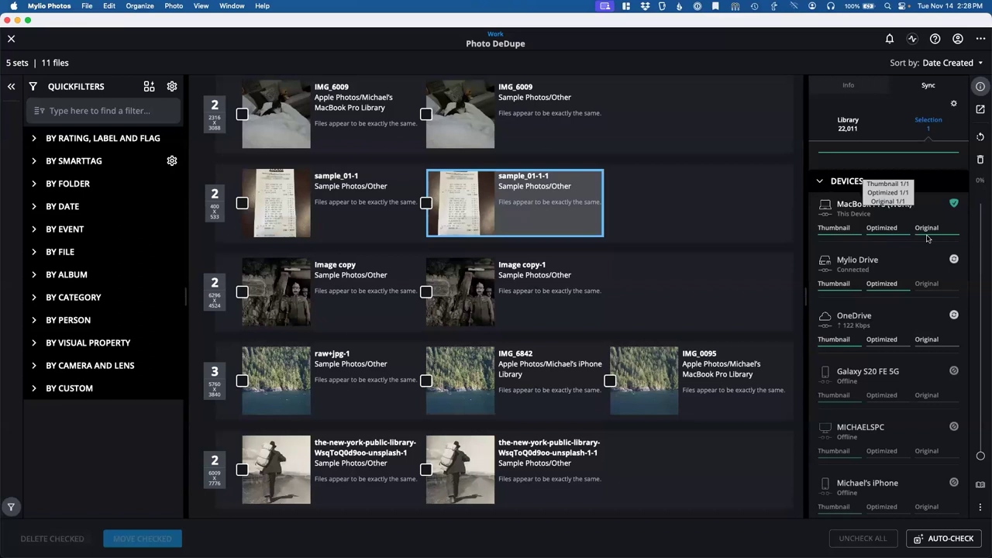
- Close Photo DeDupe and switch the current space to Everything
left_click(11, 39)
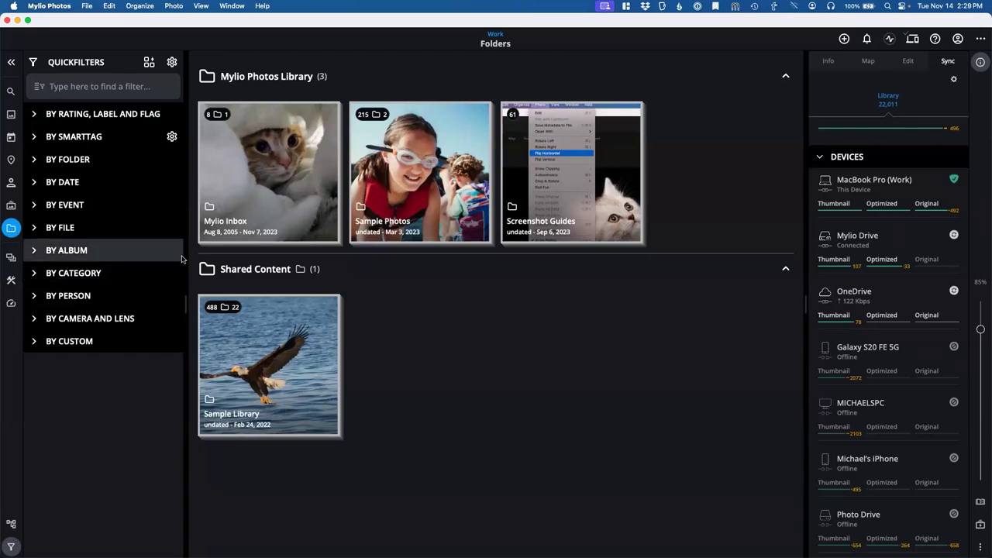
left_click(11, 256)
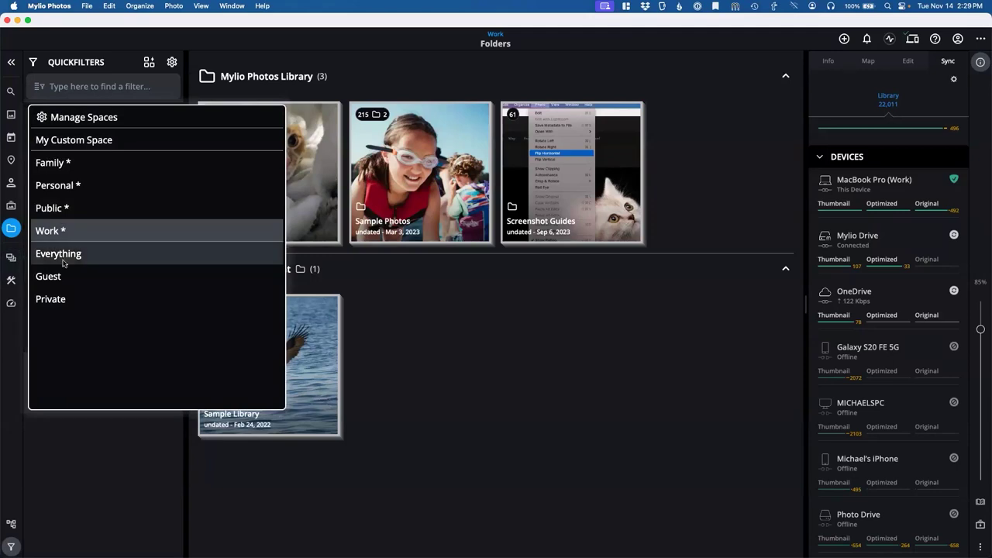
left_click(62, 256)
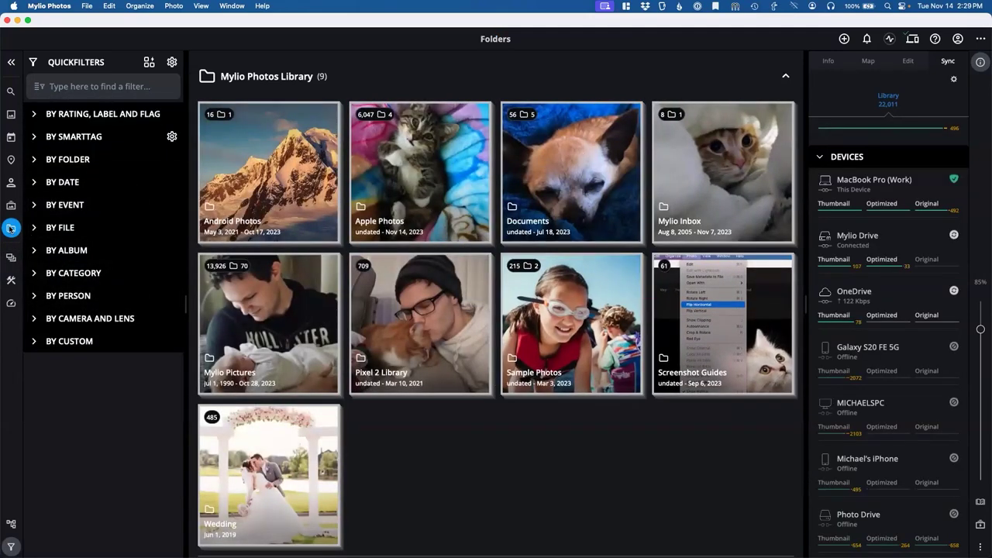
- Look inside the Apple Photos folder, return to Folders, and check that folder's sync status against the whole library
left_click(438, 195)
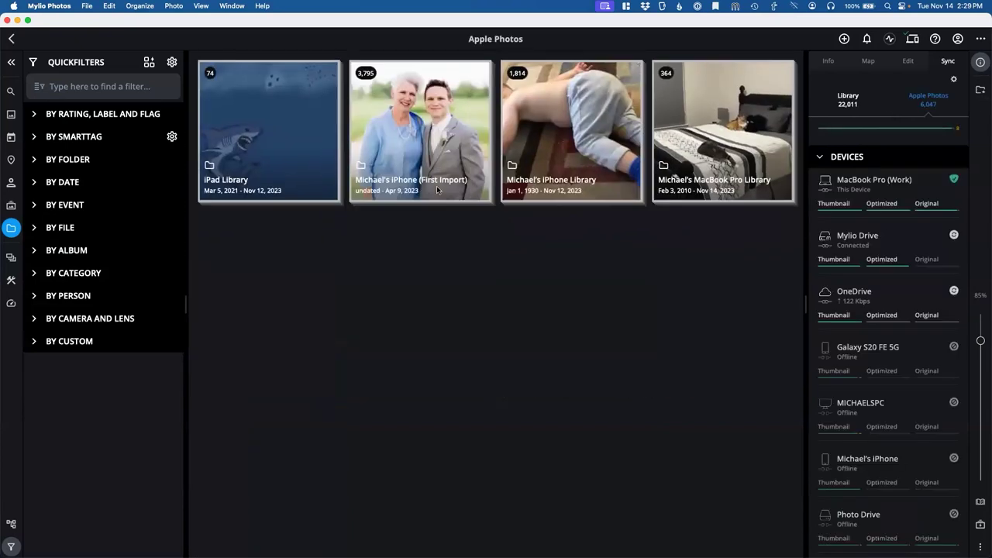
left_click(11, 227)
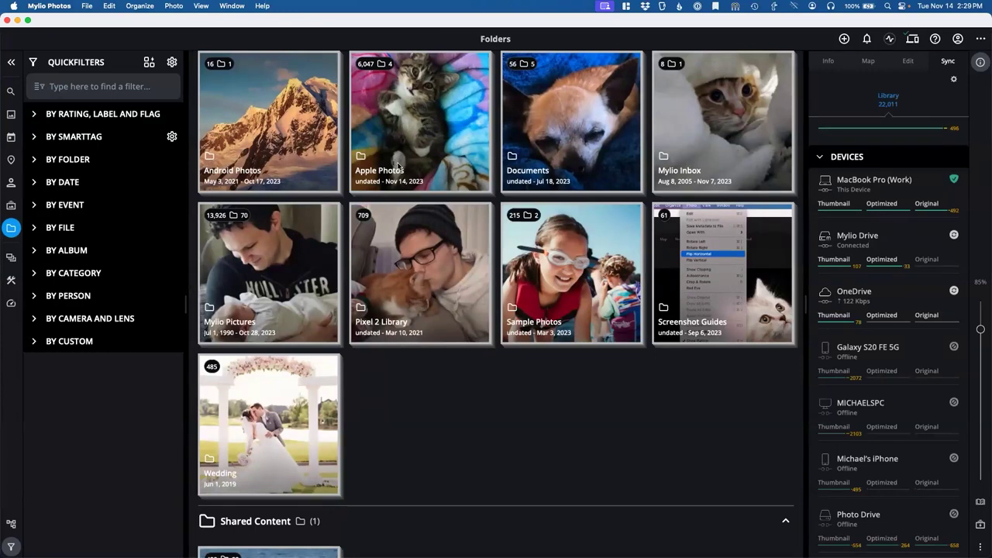
left_click(451, 122)
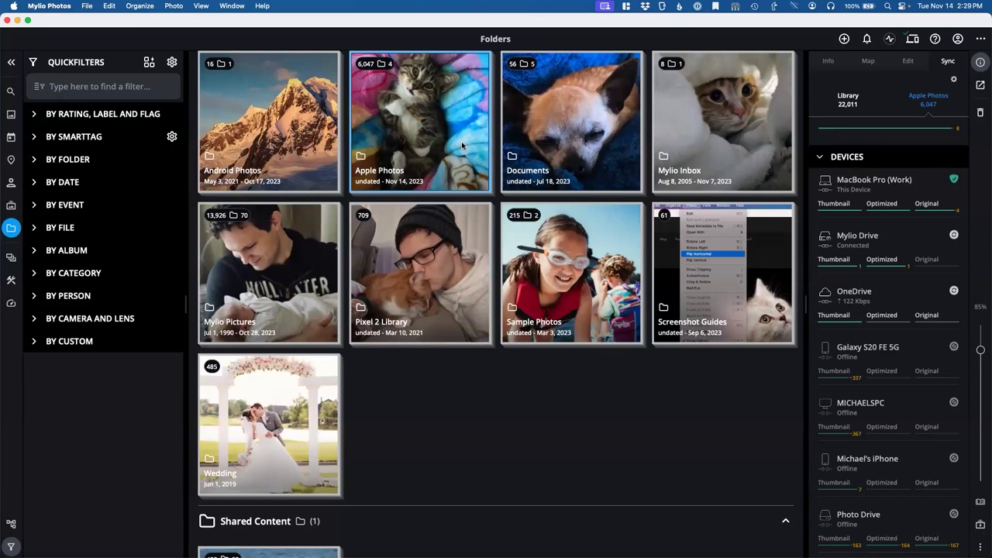
left_click(433, 389)
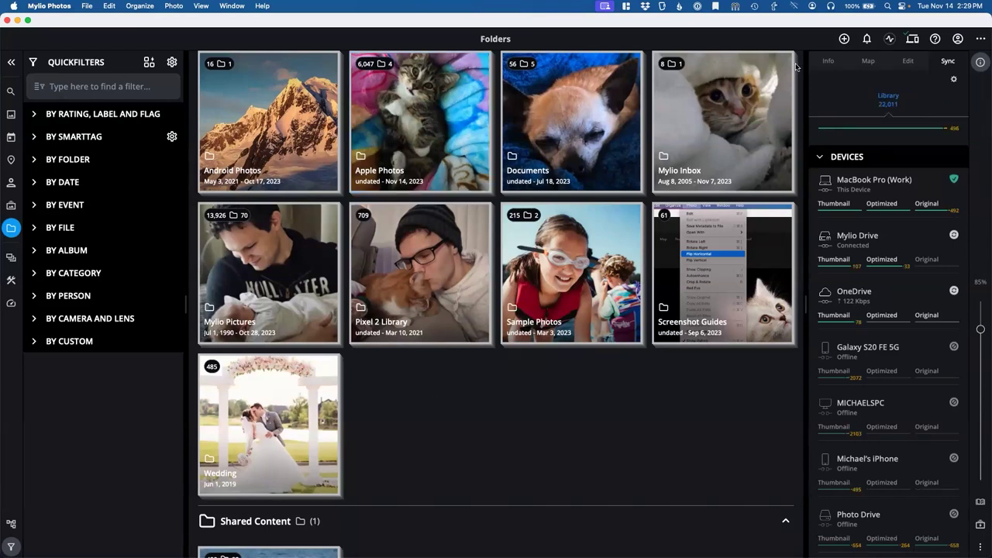
- Review the libraries offered for adding media from Photos for macOS, iPhoto, or Aperture, and close without adding one
left_click(844, 40)
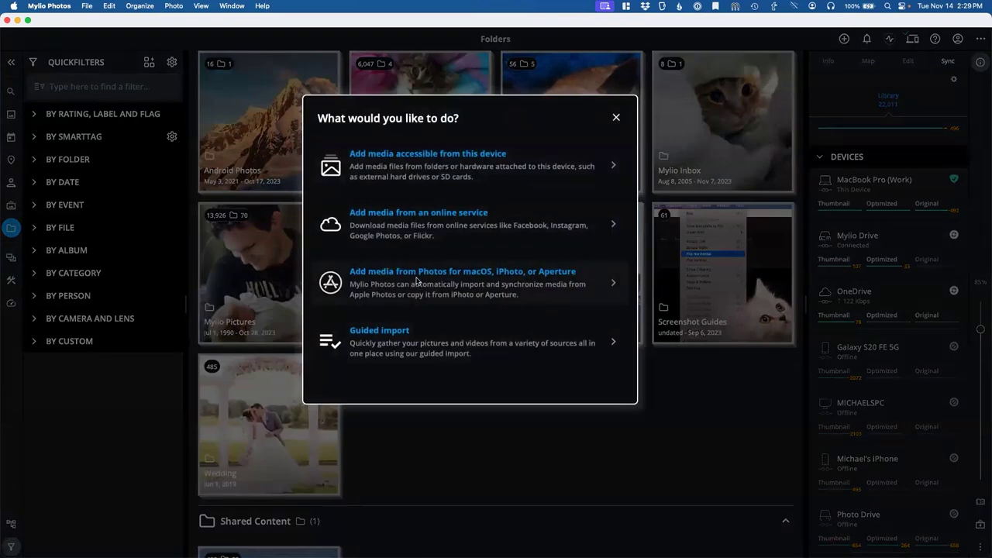
left_click(417, 282)
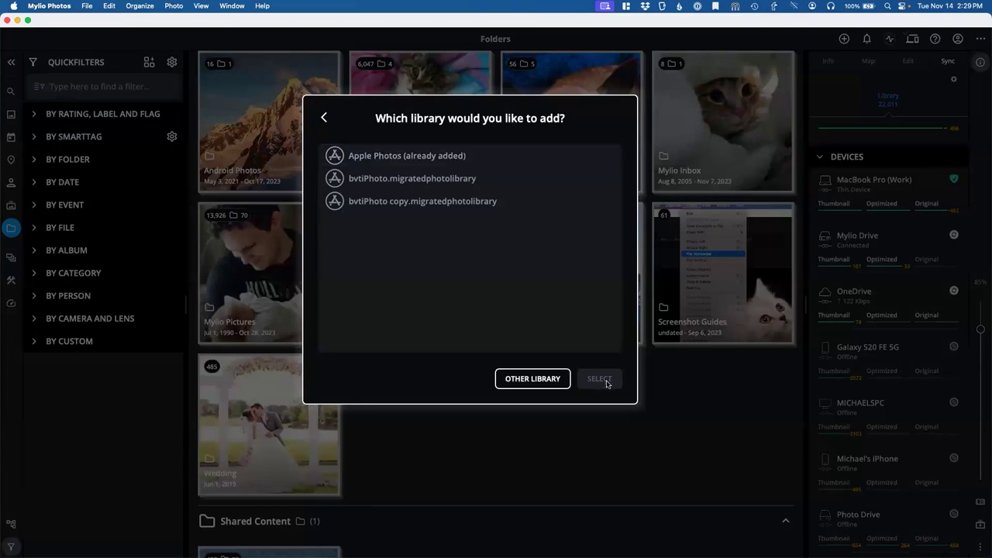
left_click(325, 119)
left_click(617, 121)
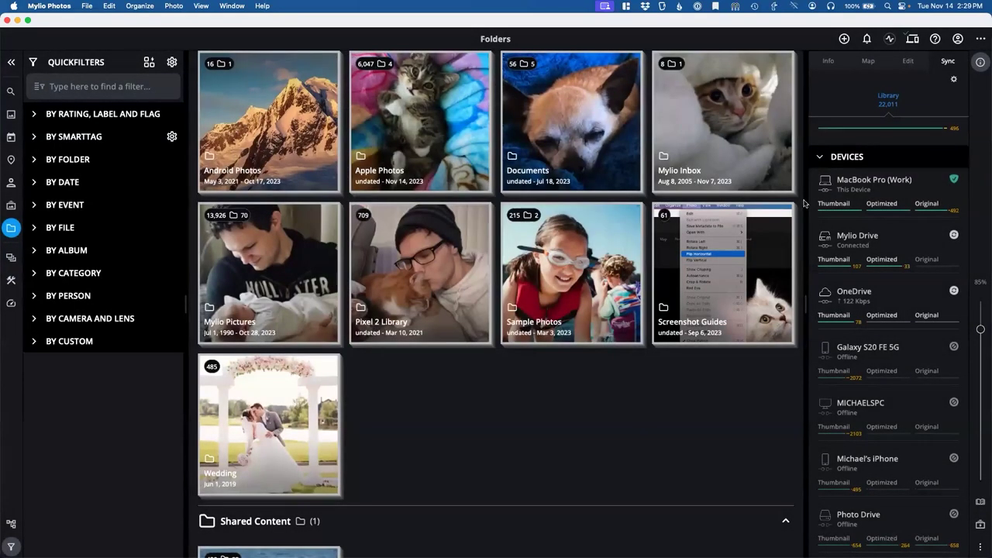
- Look over the Settings categories from Account to Advanced and close Settings
left_click(982, 40)
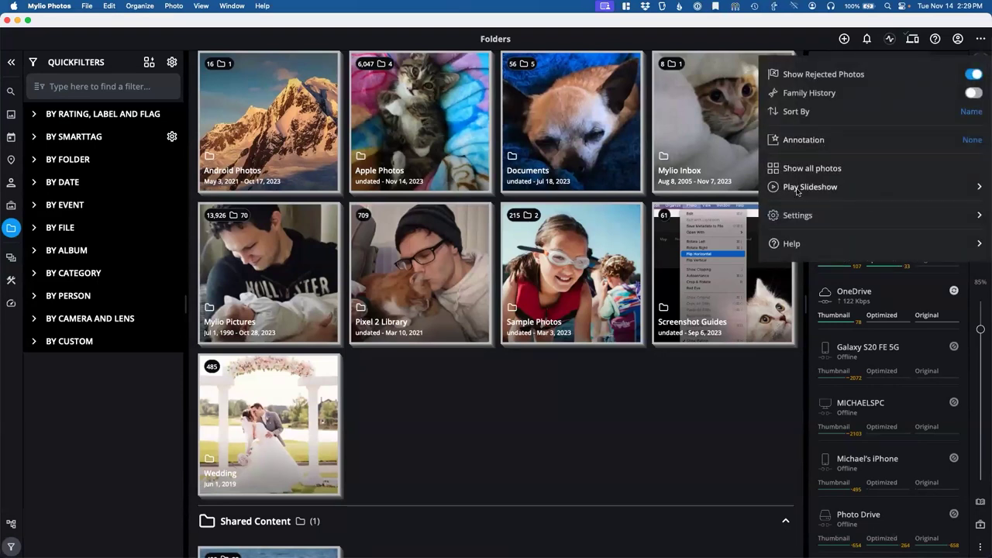
left_click(796, 216)
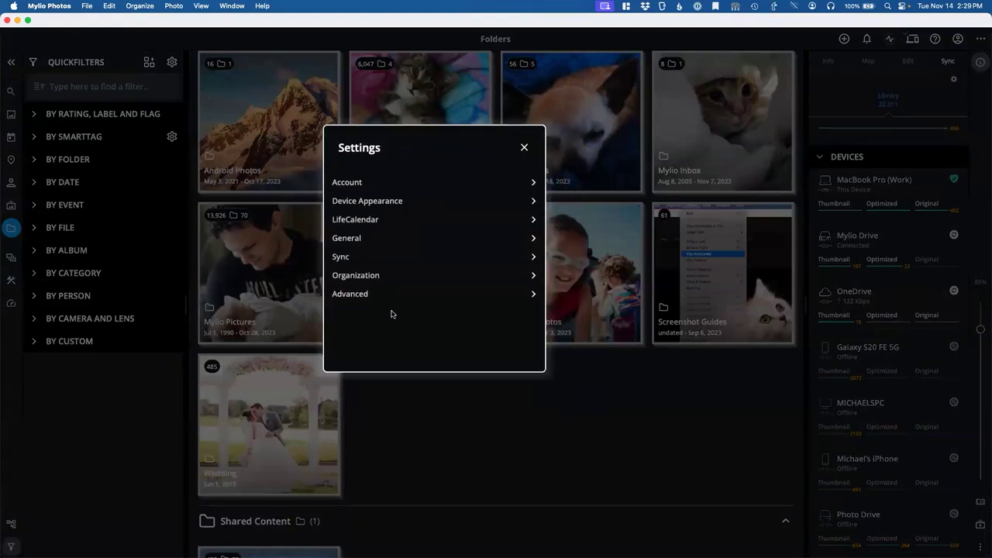
left_click(524, 147)
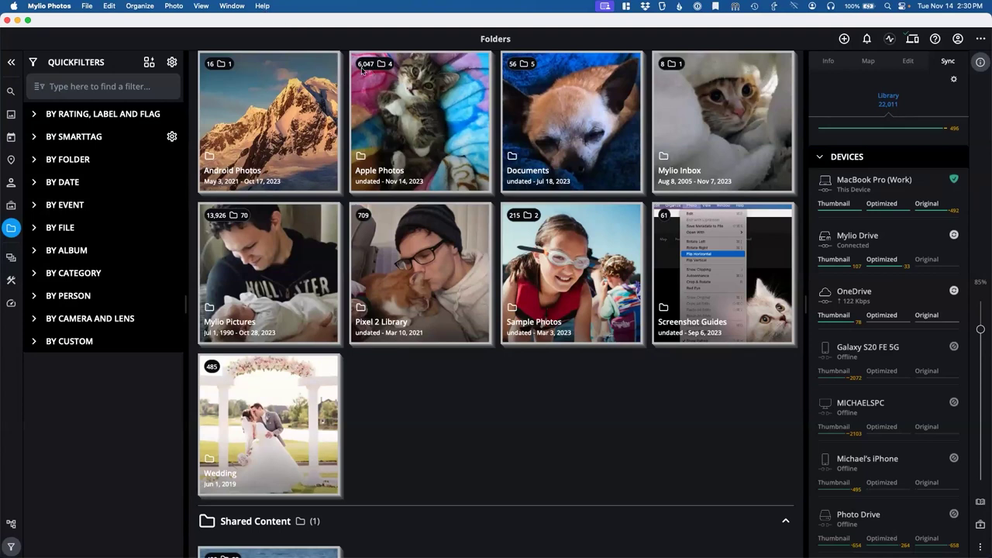
- Start a Contact Mylio Support request and open its Information to Send options
left_click(267, 6)
left_click(262, 6)
left_click(262, 6)
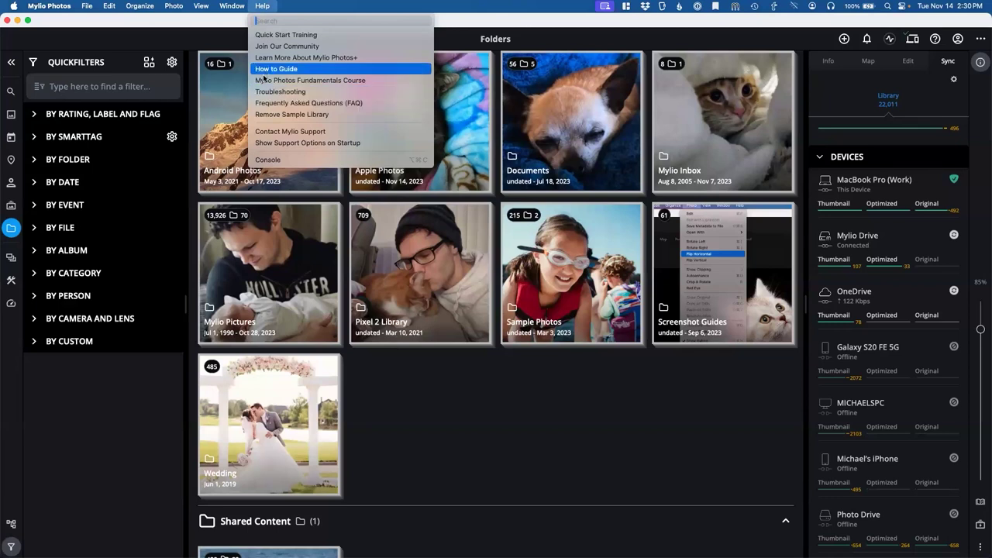
left_click(271, 133)
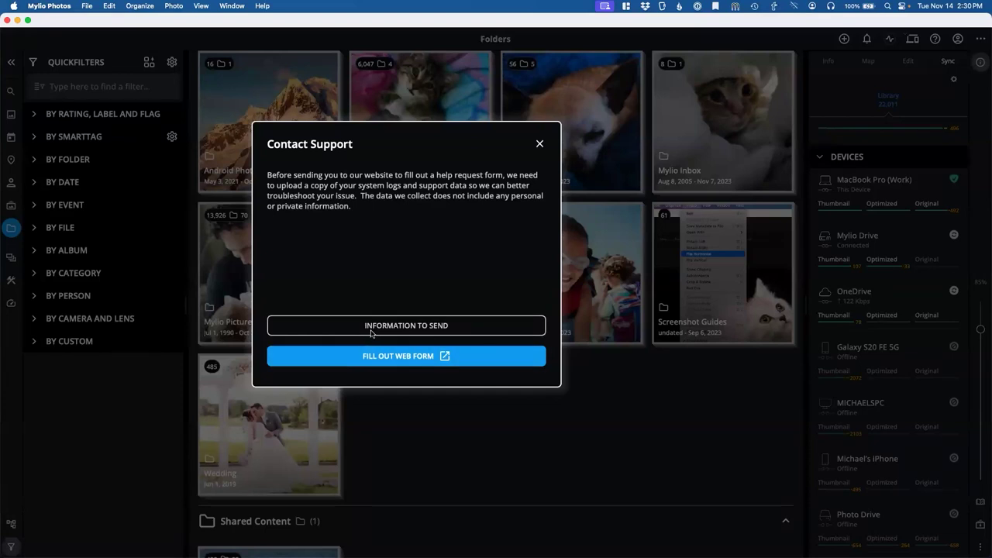
left_click(423, 326)
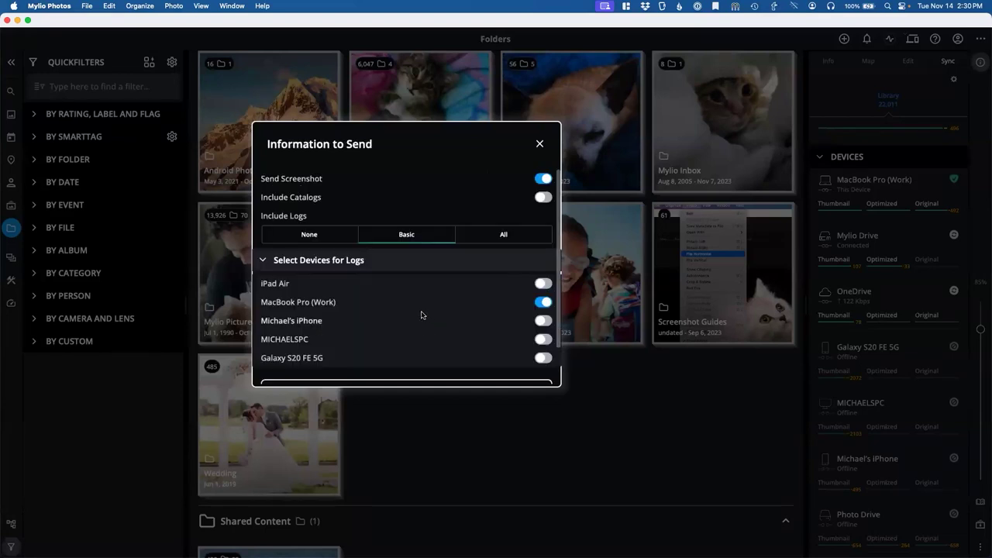
- Review the screenshot, catalog, log and device options under Information to Send, and close without sending a request
scroll(431, 204, "down", 3)
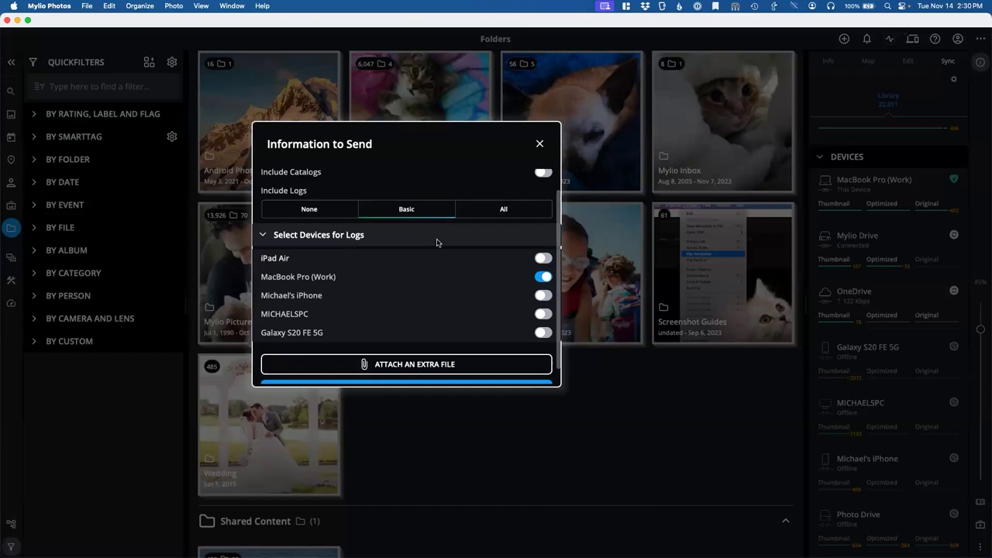
scroll(436, 242, "up", 2)
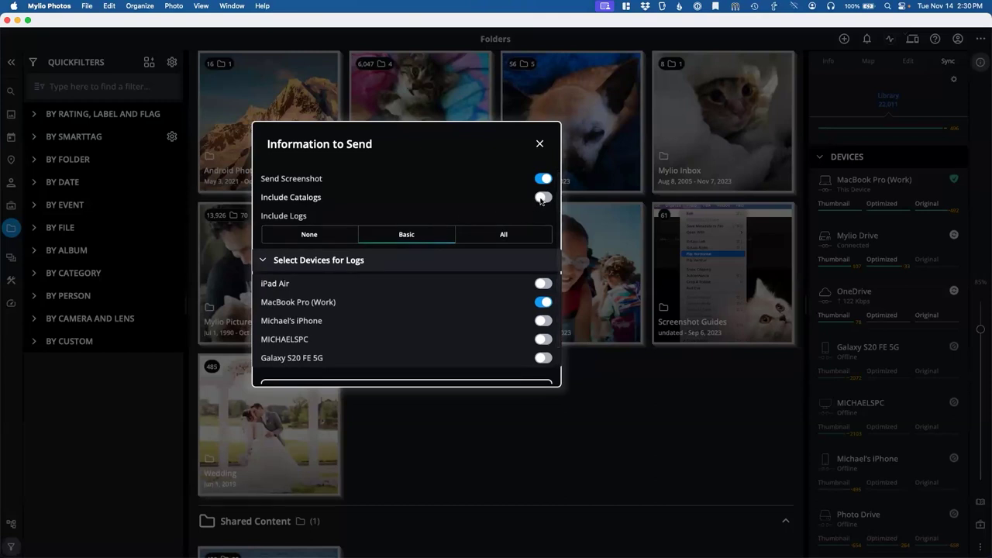
scroll(541, 200, "down", 2)
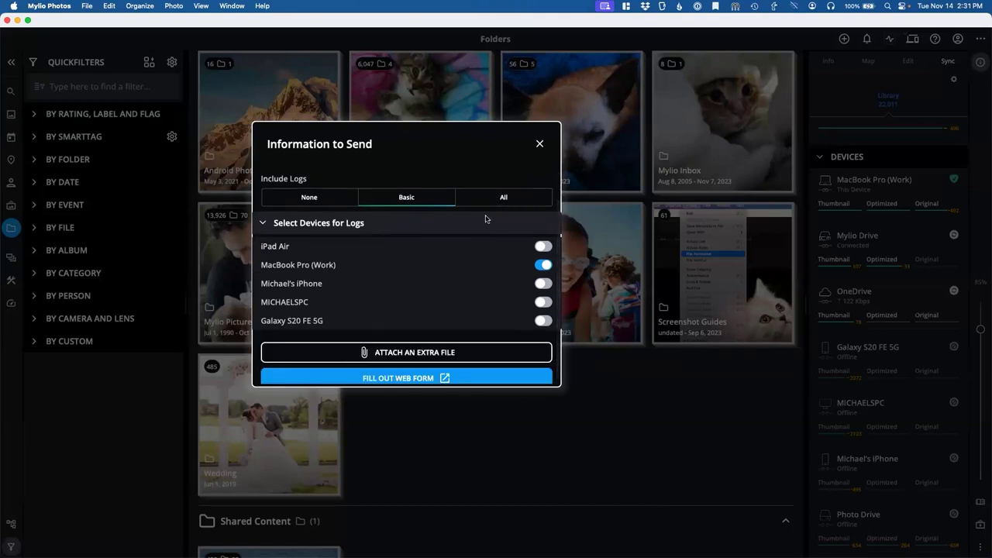
scroll(486, 233, "up", 2)
left_click(541, 144)
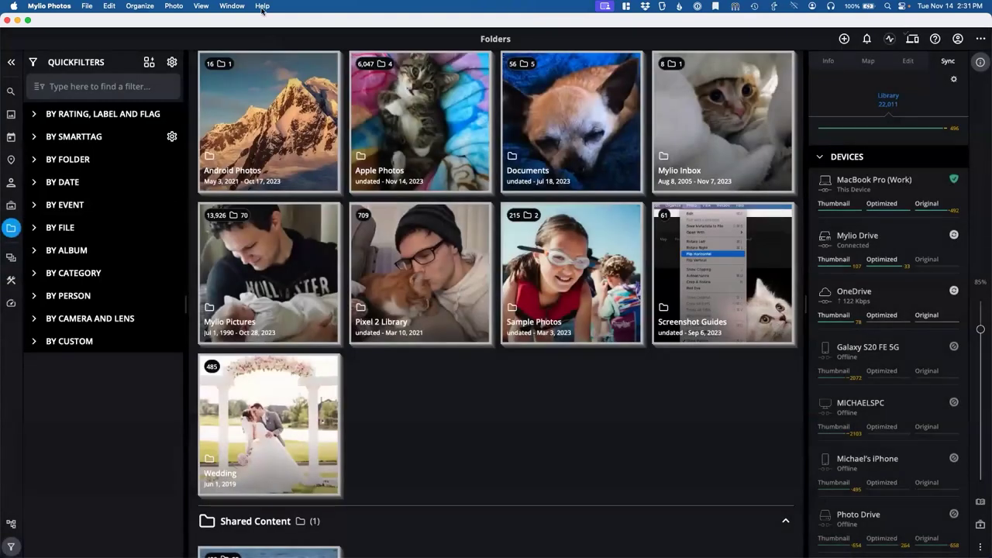
left_click(262, 6)
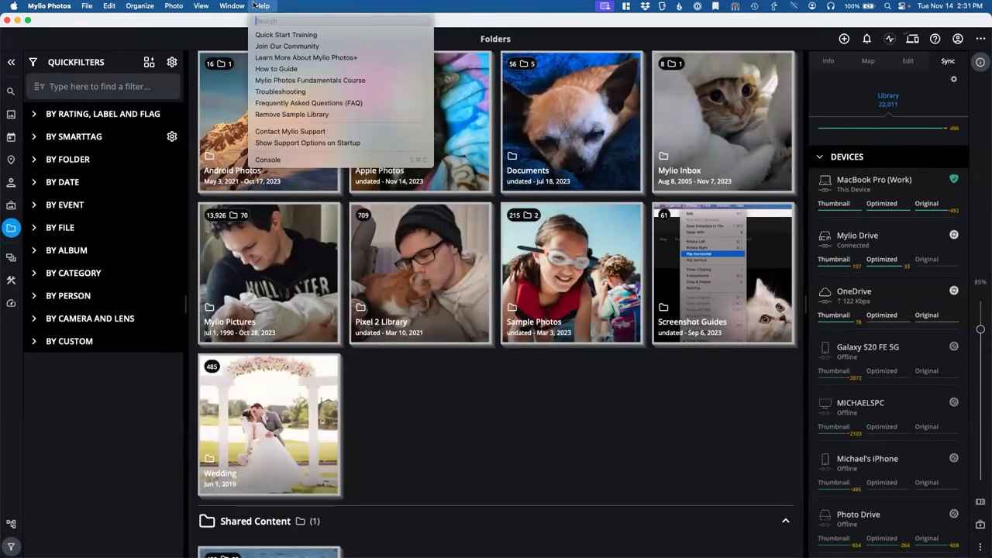
left_click(734, 237)
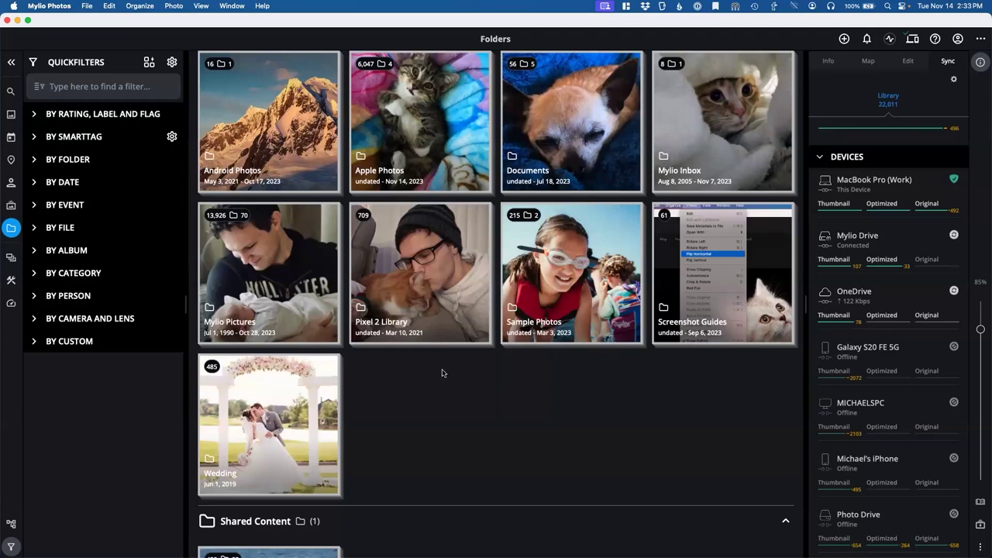
left_click(9, 262)
left_click(10, 262)
left_click(11, 262)
left_click(11, 263)
- Open the details of the MacBook Pro (Work) device from the Dashboard's Devices section
left_click(11, 303)
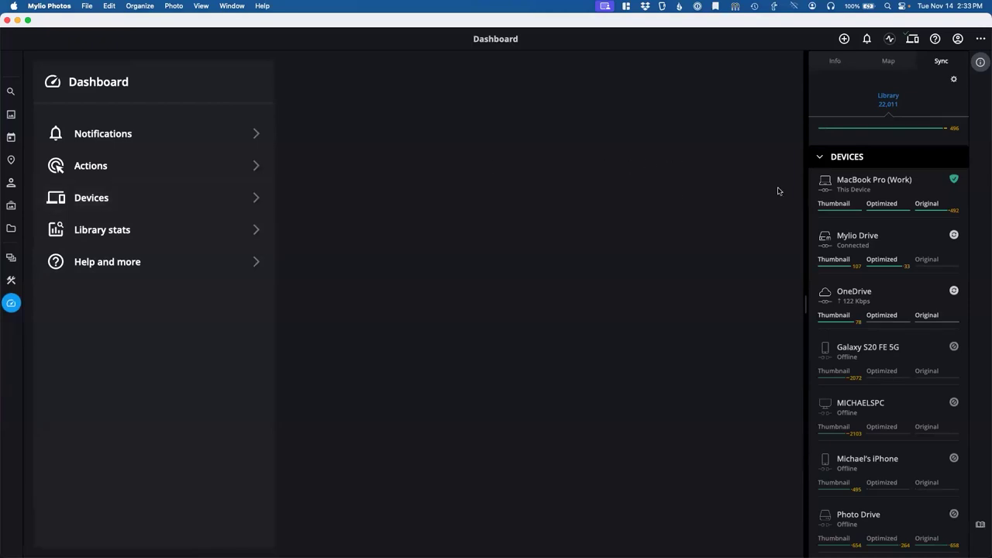
left_click(87, 199)
left_click(405, 200)
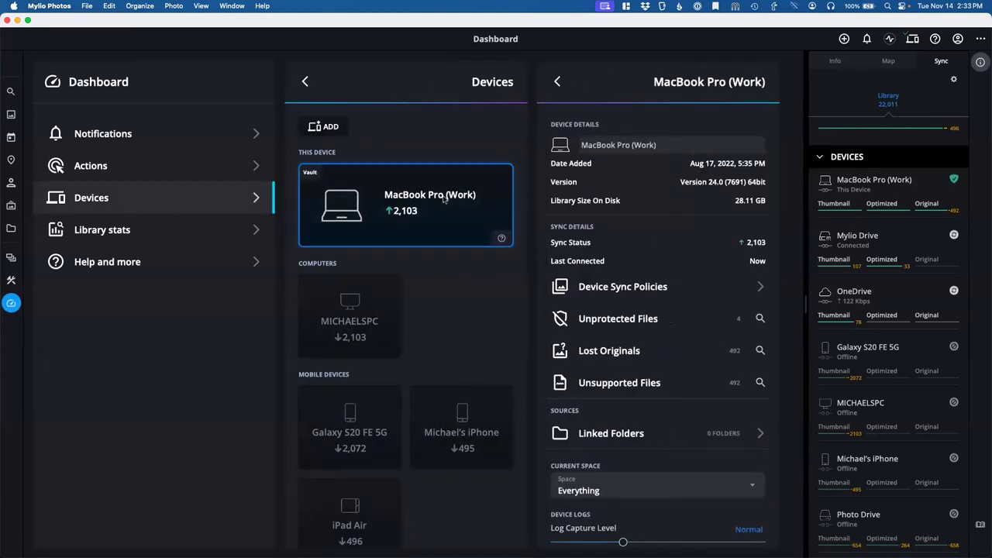
- Look over the sync settings, sync panel and storage options in the MacBook Pro (Work) device details
scroll(632, 215, "down", 5)
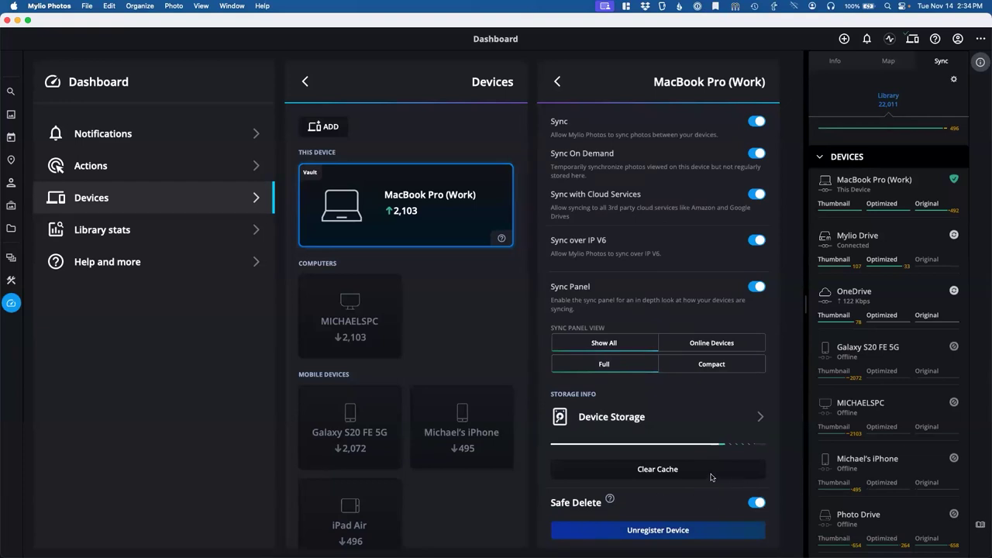
scroll(777, 465, "down", 2)
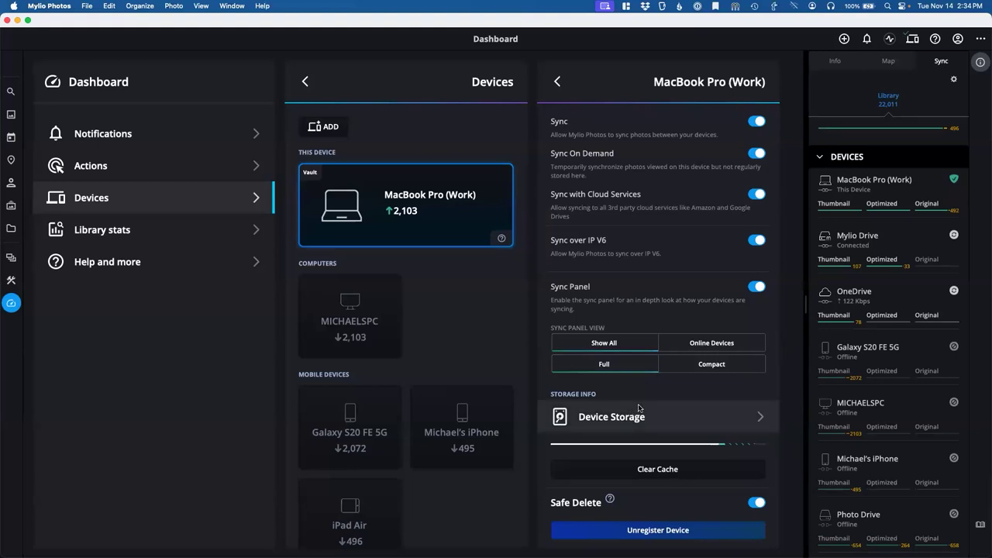
scroll(651, 380, "up", 10)
scroll(655, 370, "up", 1)
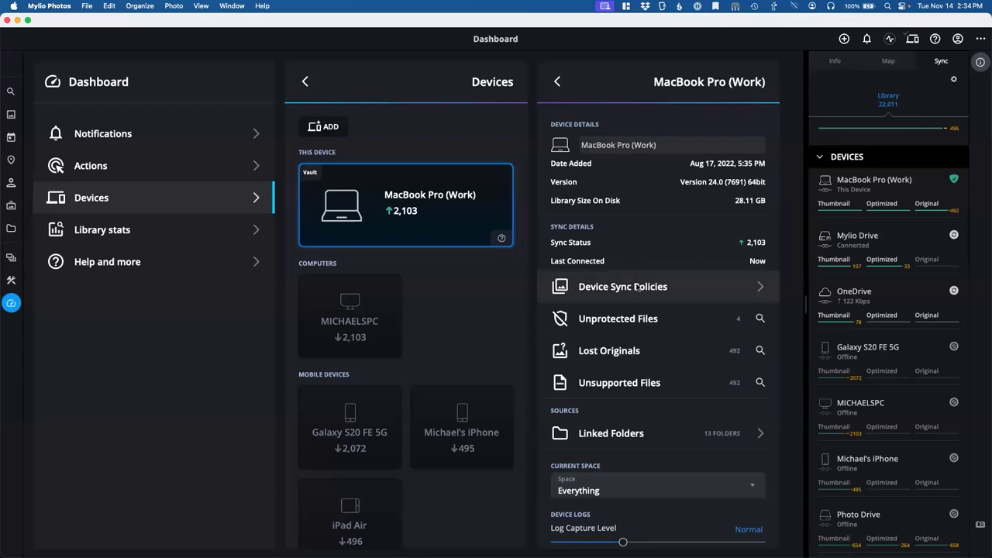
scroll(636, 287, "down", 10)
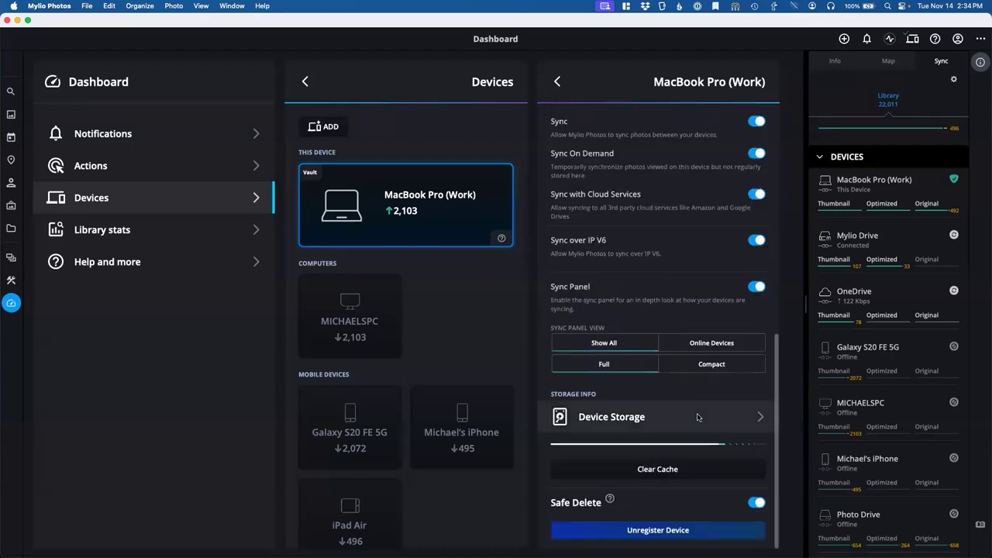
scroll(642, 301, "up", 10)
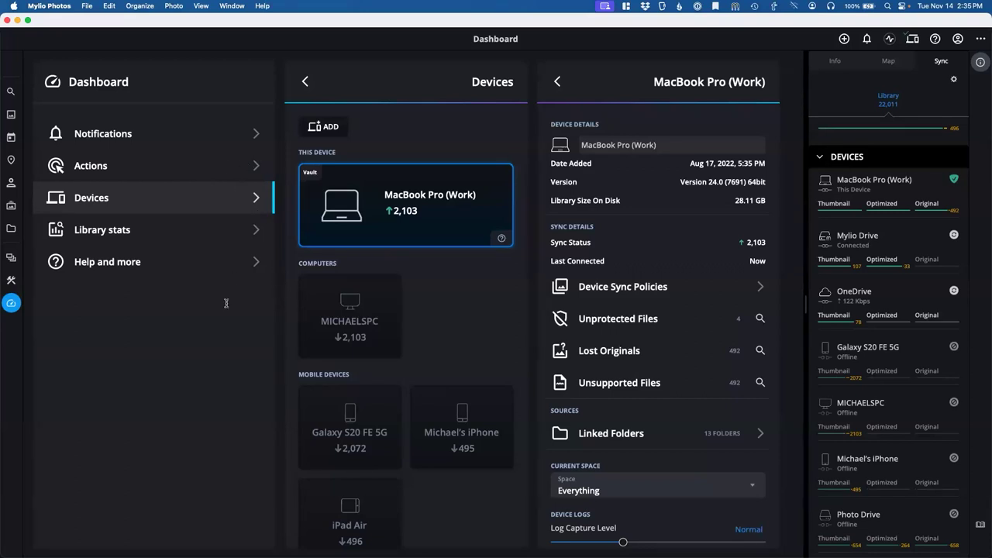
- Open the Activities window to check for running activities, move it aside, and close it
left_click(890, 40)
left_click_drag(449, 116, 697, 145)
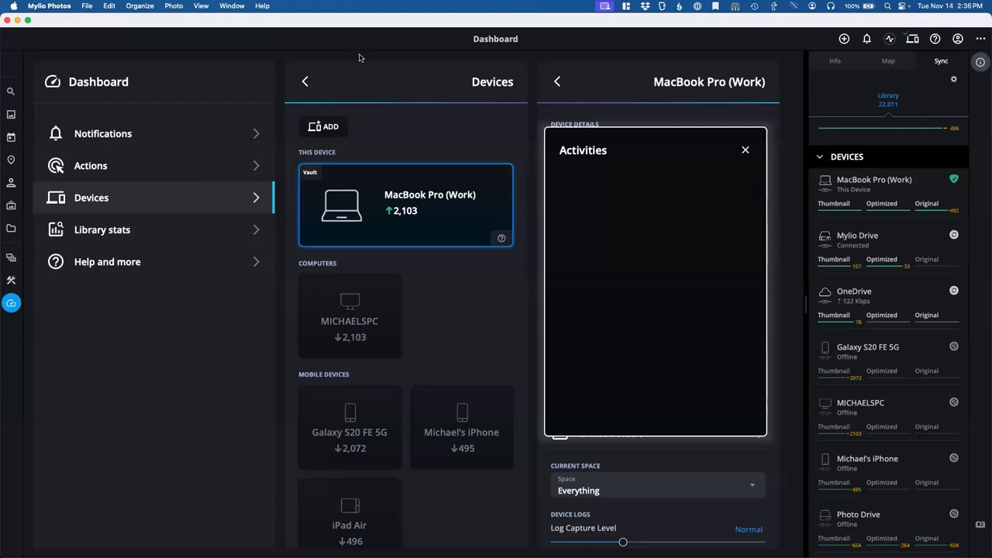
left_click(264, 6)
key("Escape")
left_click(746, 150)
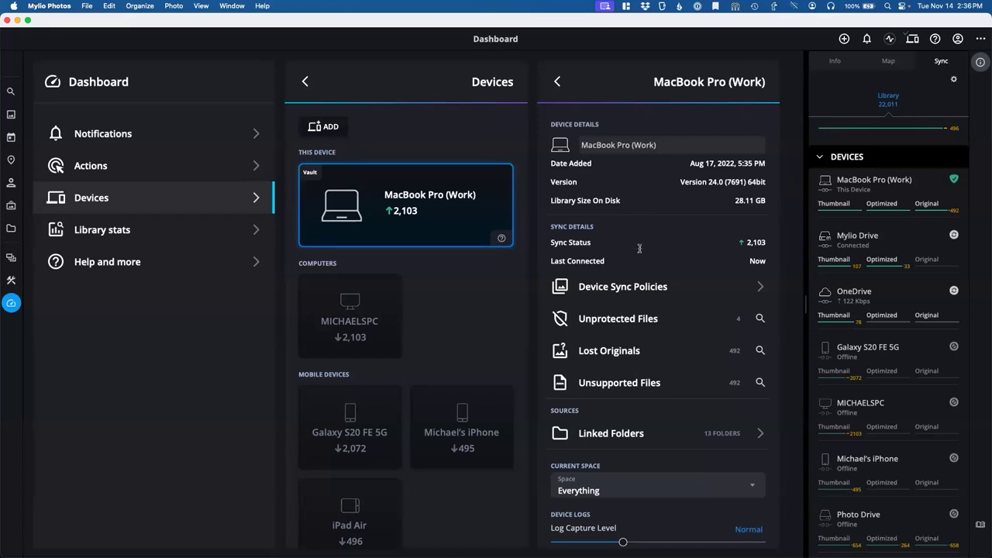
- Turn Sync with Cloud Services off and back on for MacBook Pro (Work), and close its details
left_click(558, 82)
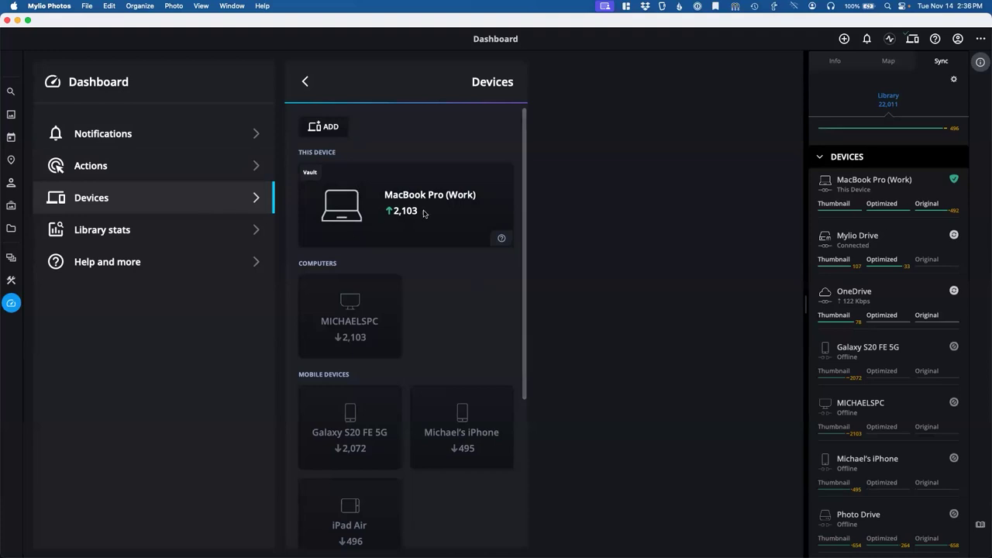
scroll(417, 202, "down", 5)
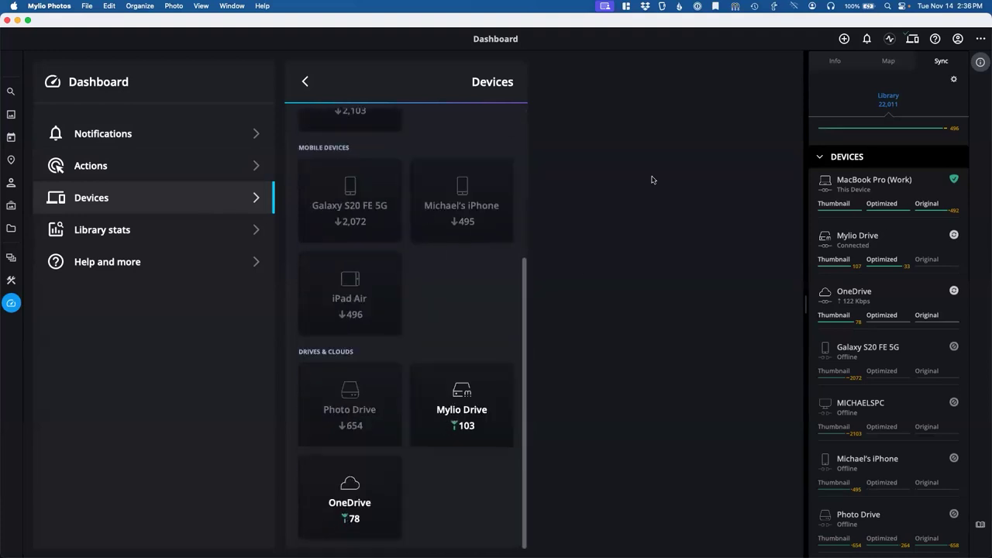
scroll(402, 230, "up", 5)
left_click(403, 213)
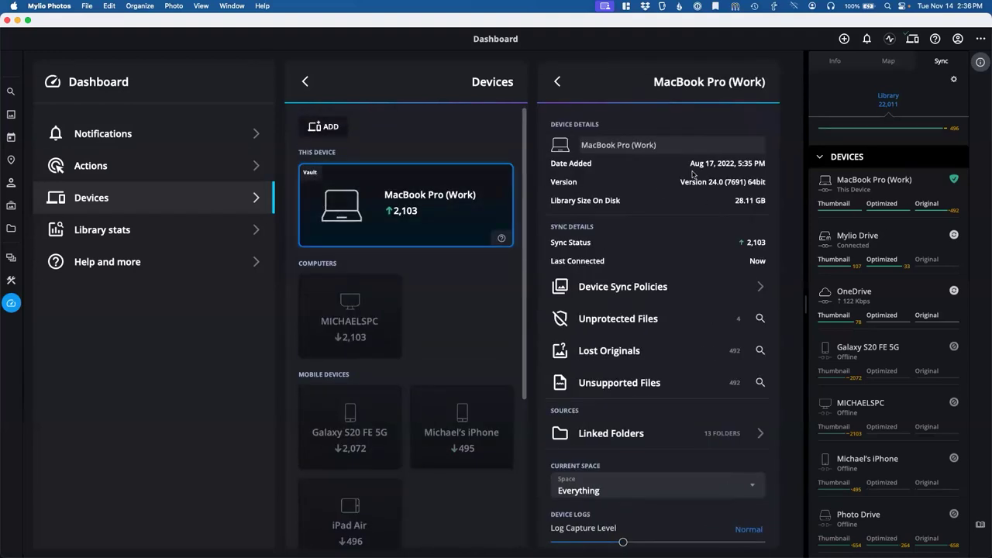
scroll(613, 248, "down", 5)
scroll(620, 256, "down", 3)
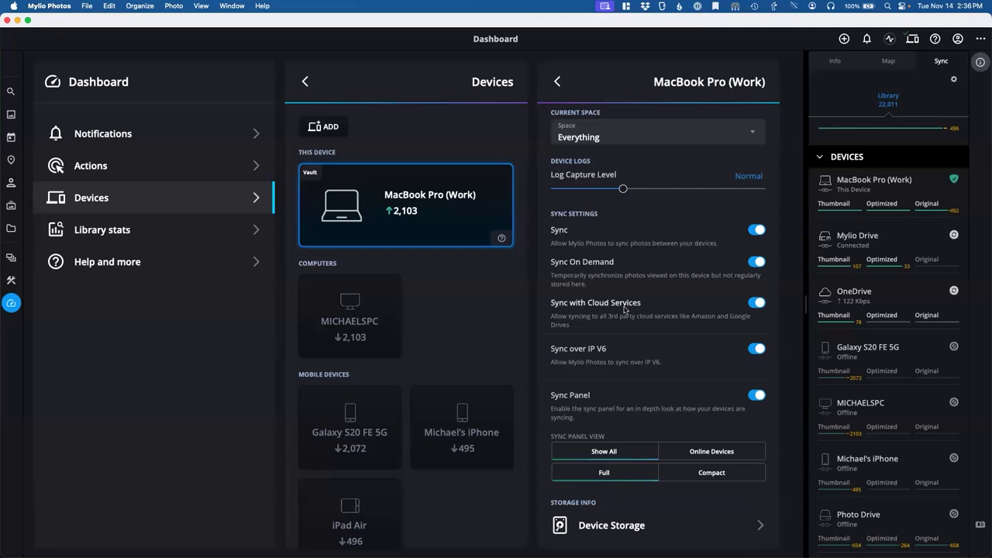
left_click(756, 303)
left_click(757, 304)
left_click(557, 82)
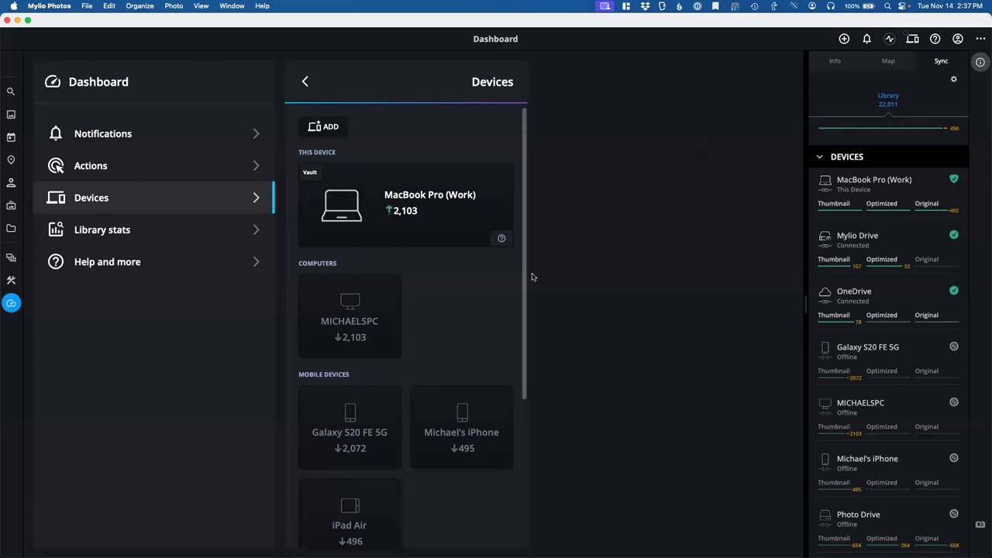
- Review the devices, drives and clouds in the Dashboard's Devices section, and view and close the MacBook Pro (Work) details
left_click(6, 305)
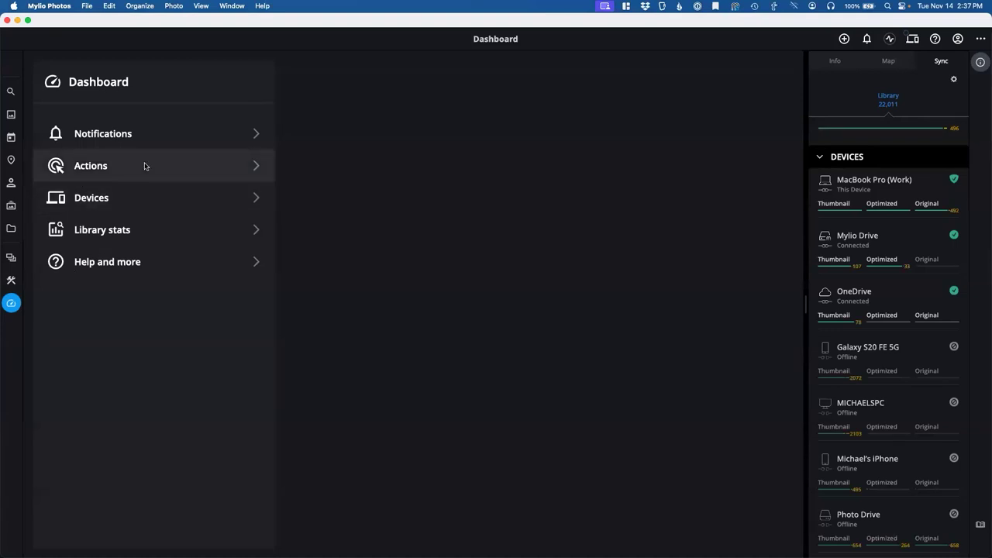
left_click(144, 192)
scroll(427, 235, "down", 5)
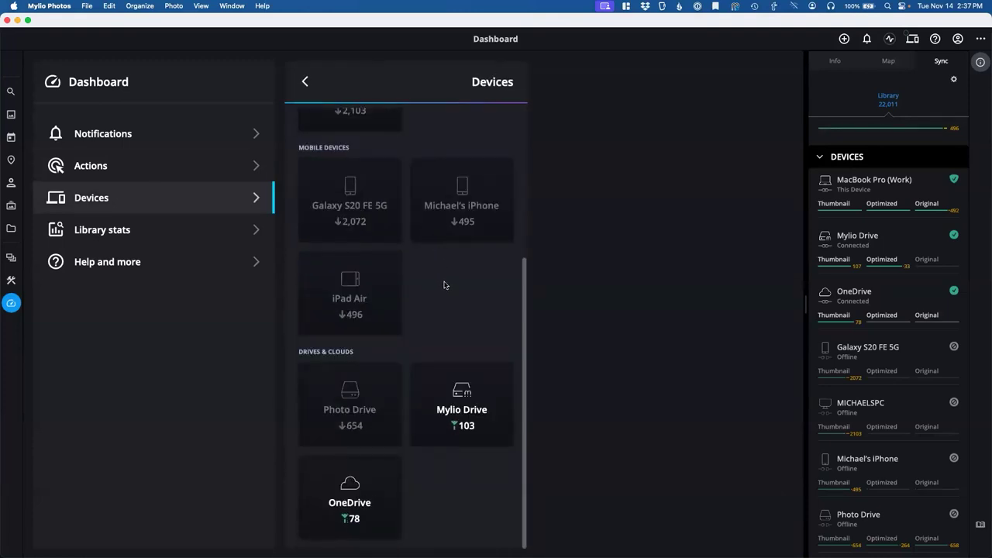
scroll(440, 307, "up", 5)
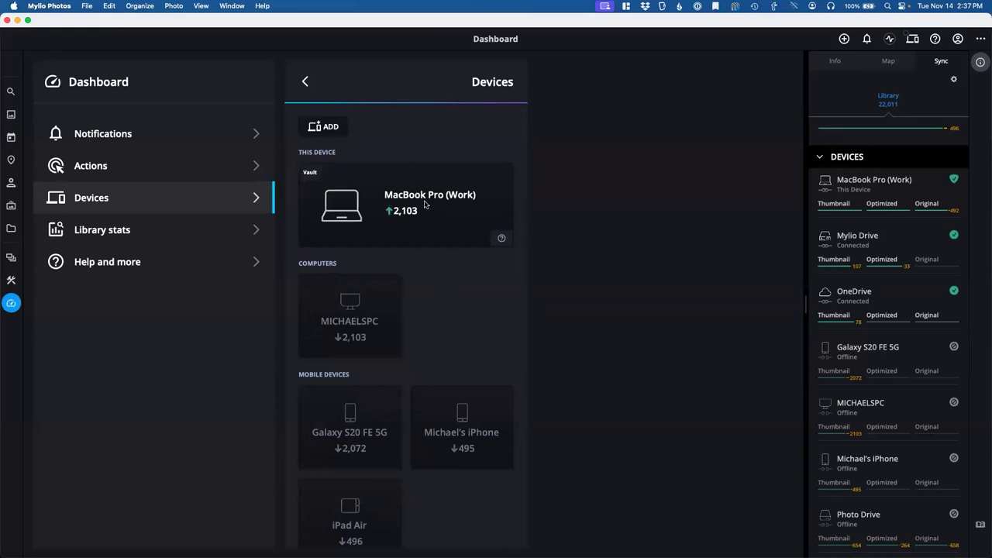
left_click(423, 203)
left_click(435, 292)
scroll(447, 287, "down", 5)
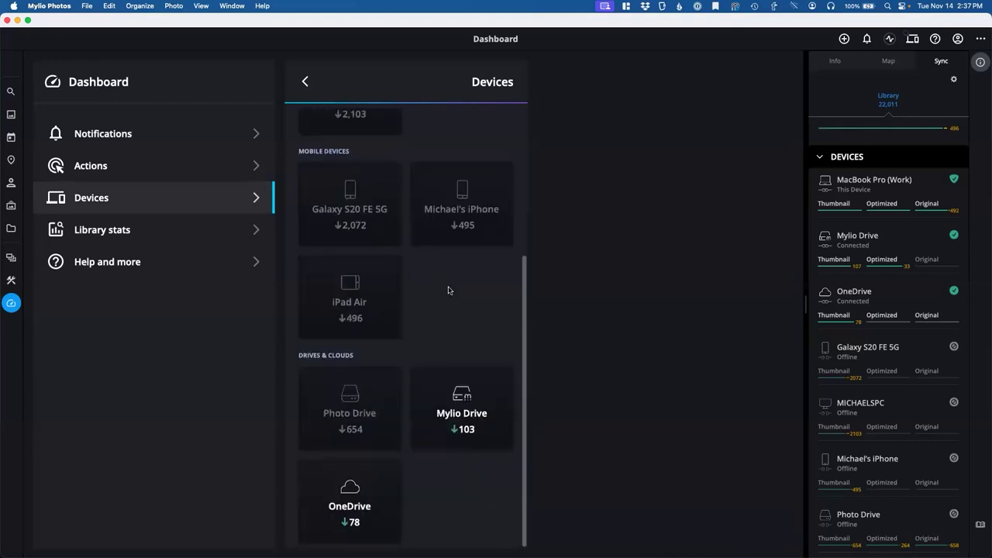
scroll(449, 289, "up", 5)
left_click(438, 251)
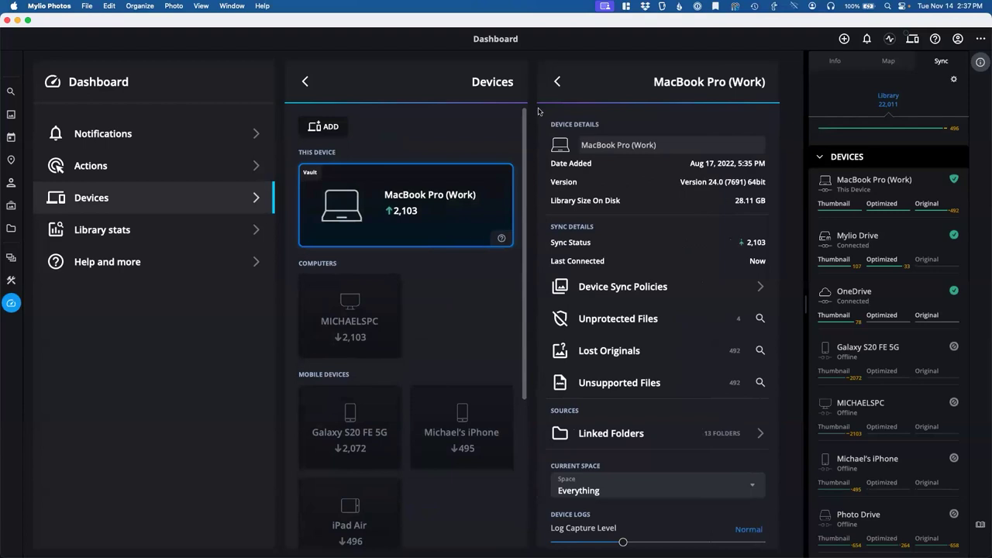
left_click(557, 81)
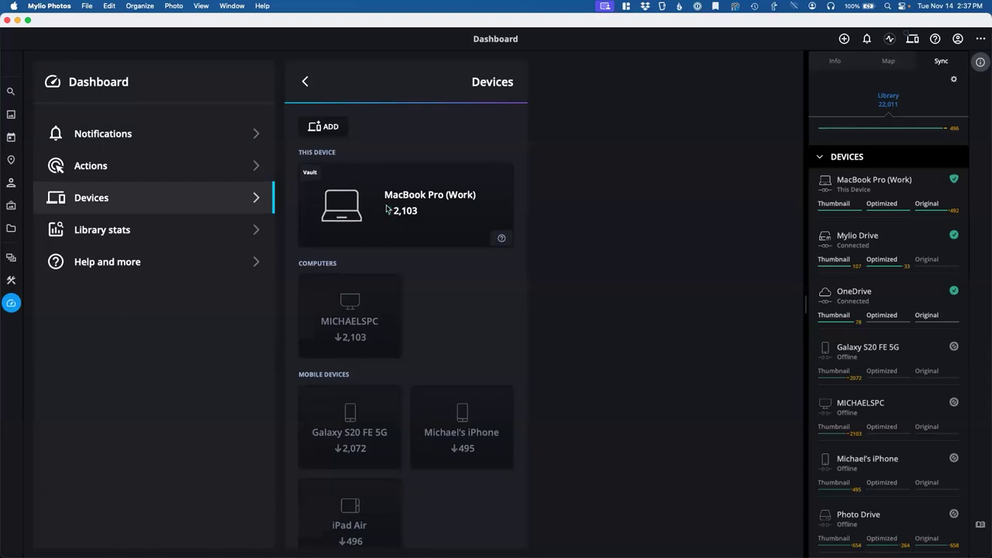
- Open the iPhone's device details, view the Unregister Device confirmation, and back out without unregistering it
scroll(418, 310, "down", 5)
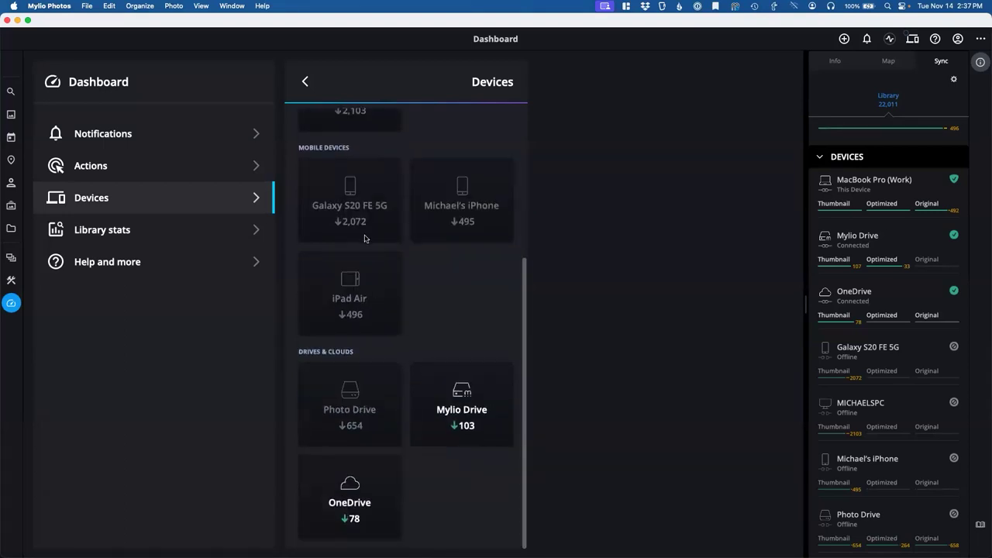
scroll(452, 338, "up", 5)
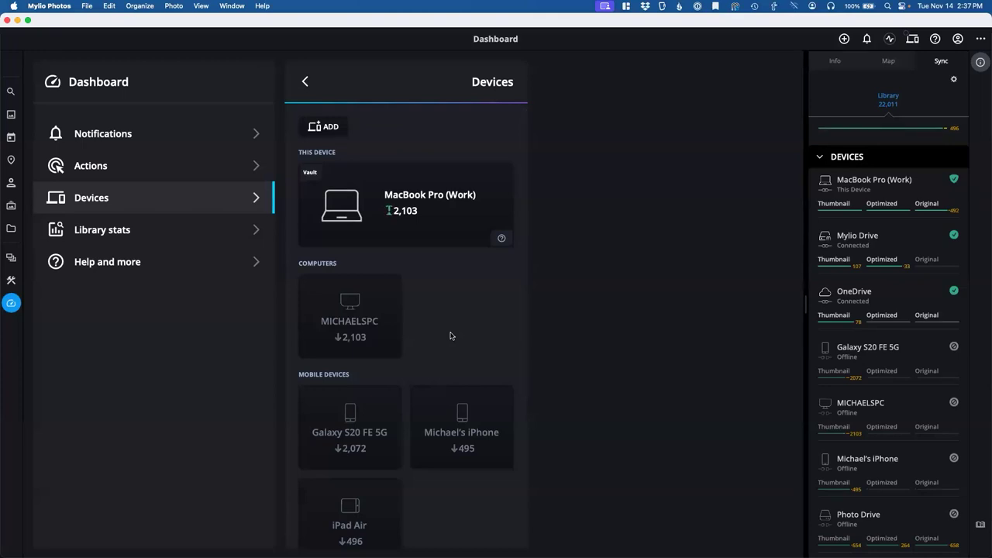
scroll(451, 336, "down", 5)
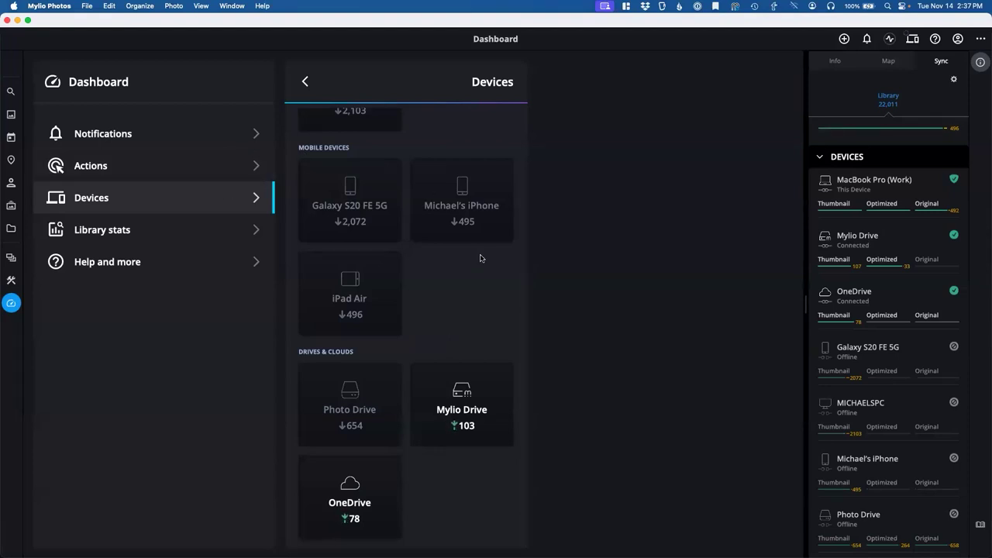
left_click(437, 216)
scroll(621, 248, "down", 1)
scroll(603, 283, "down", 5)
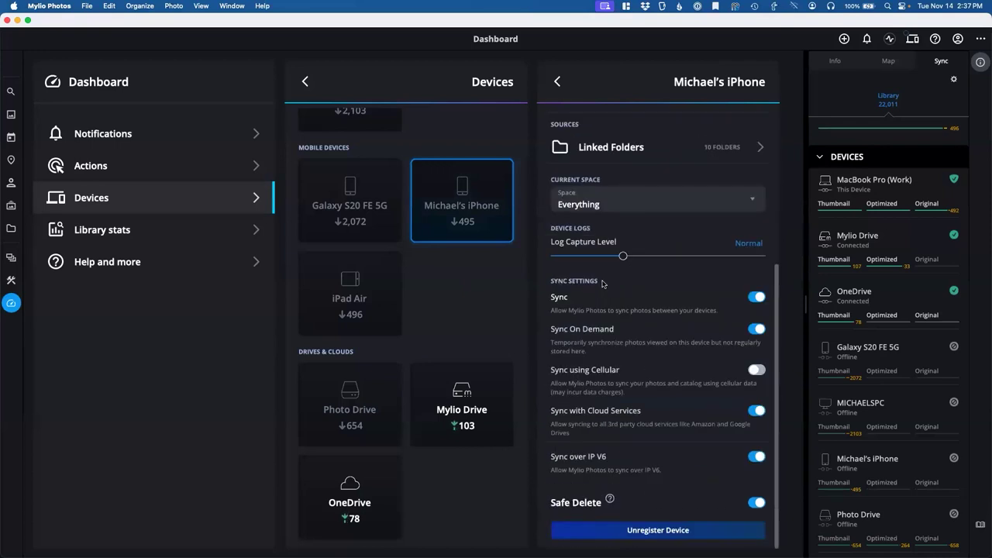
left_click(713, 533)
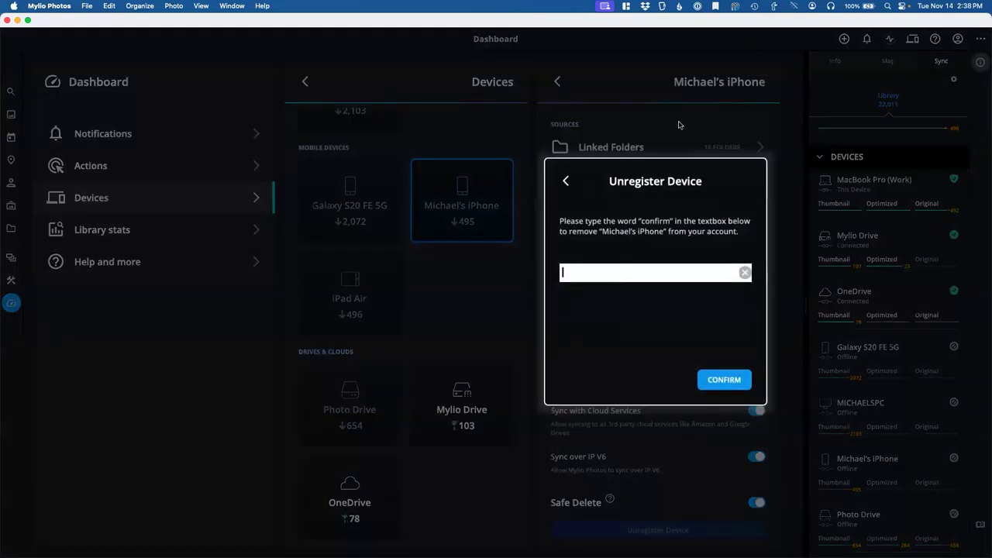
left_click(570, 181)
left_click(570, 181)
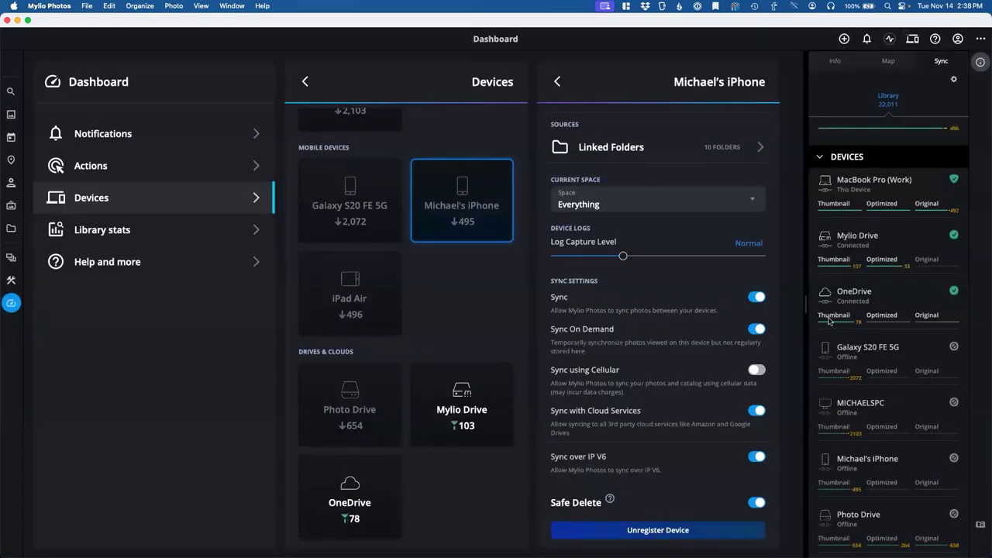
- Show the library's folders and switch the current space to Work
left_click(11, 228)
left_click(11, 258)
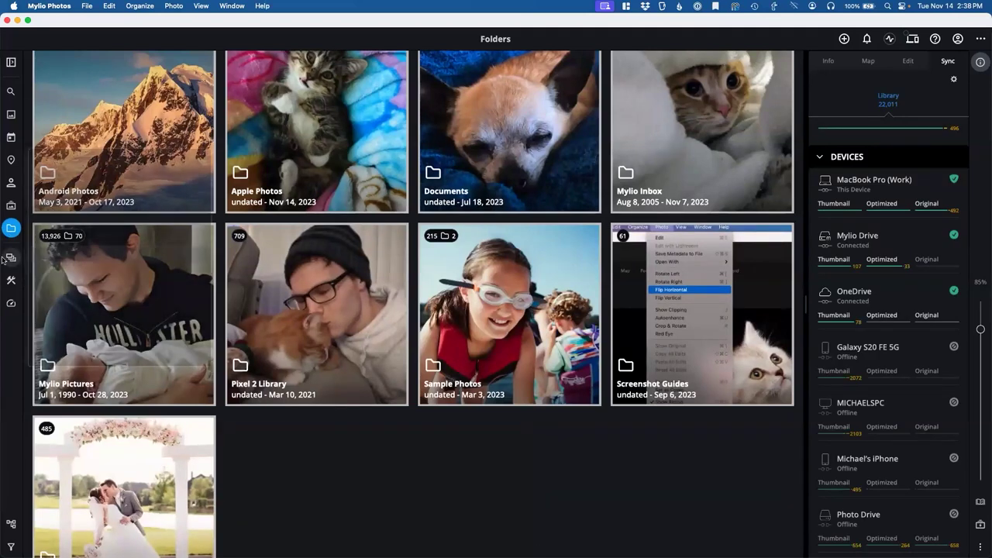
left_click(47, 231)
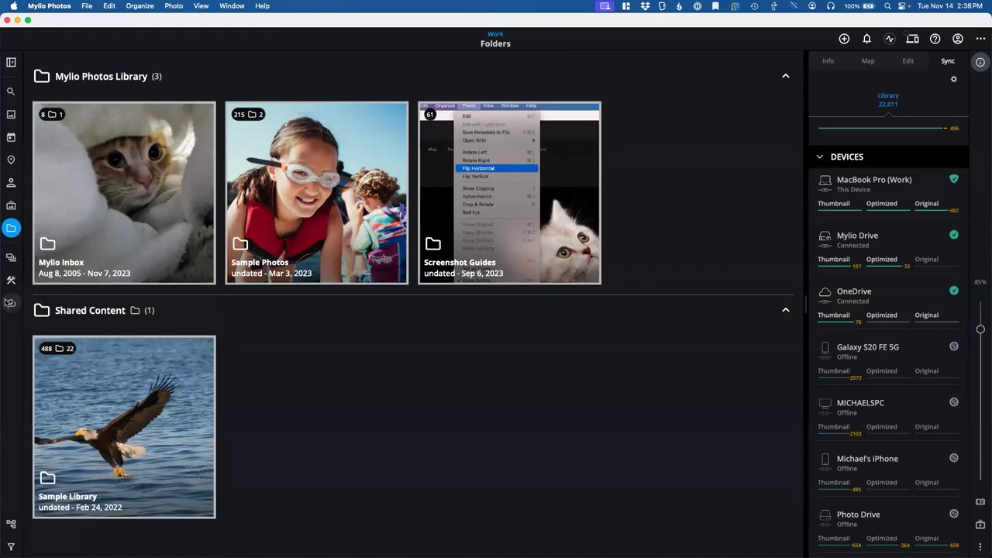
- Open the Sample Photos linked folder of MacBook Pro (Work) in the Dashboard and mark it specific to that device
left_click(11, 304)
left_click(450, 247)
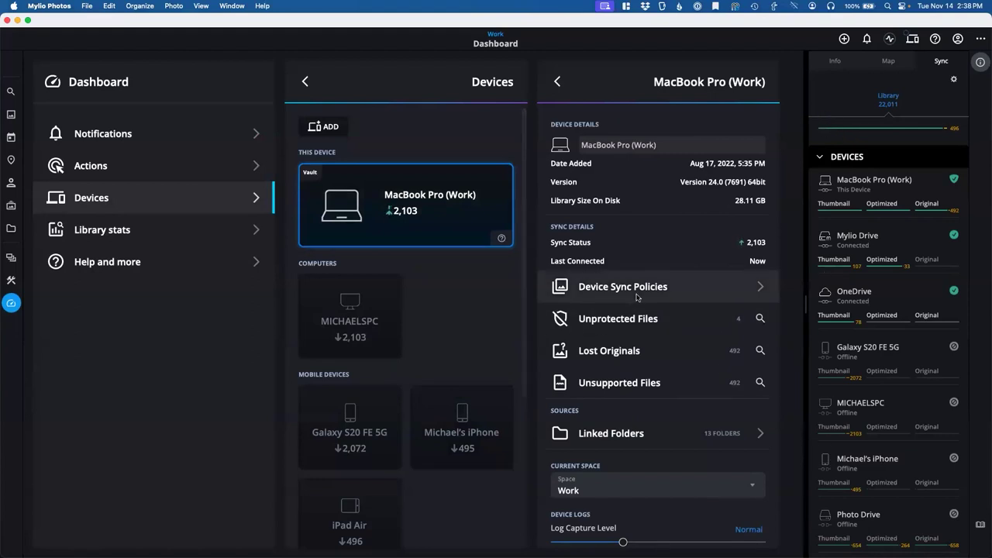
left_click(607, 433)
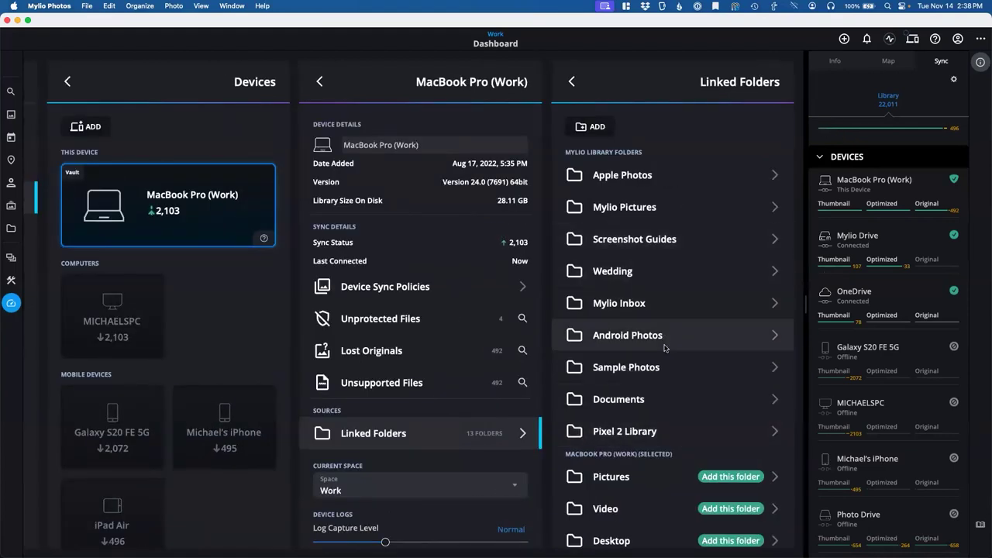
left_click(674, 367)
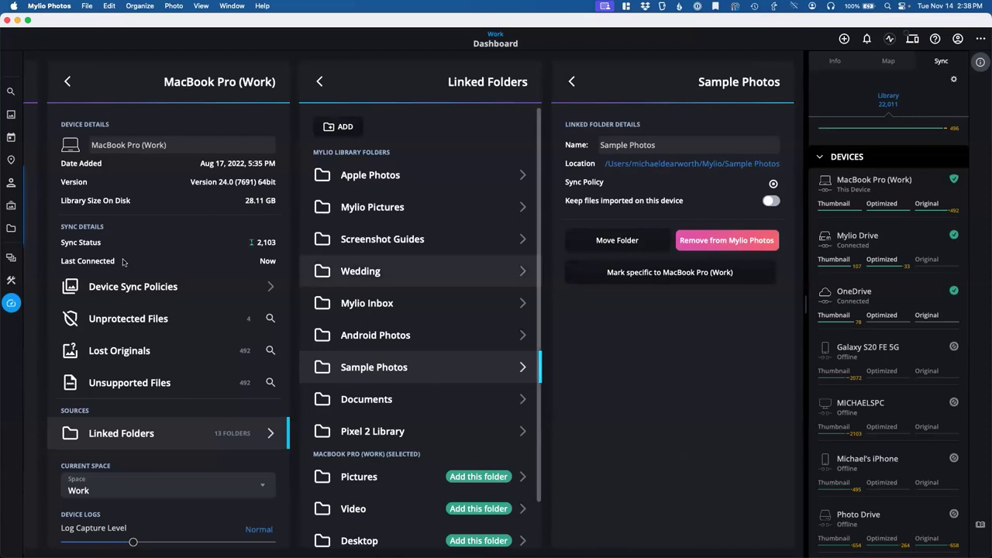
- Check how the Folders view groups the Sample Photos folder in the Work space
left_click(11, 228)
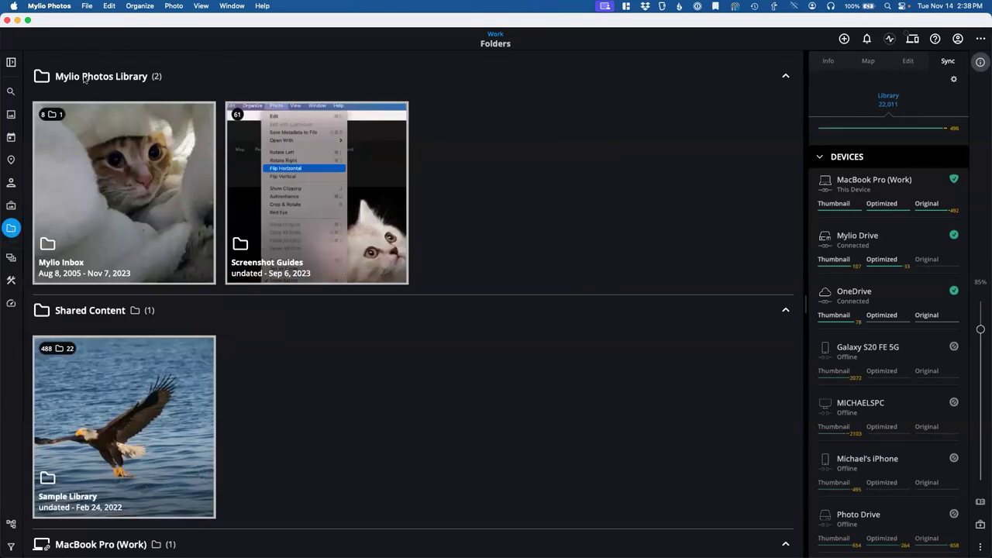
scroll(222, 206, "down", 3)
scroll(110, 165, "down", 1)
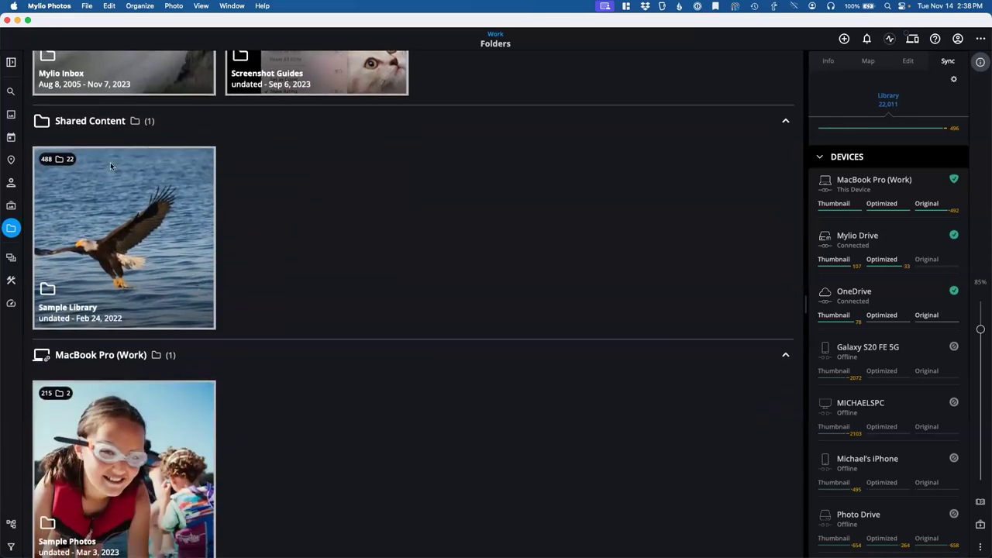
scroll(339, 193, "down", 1)
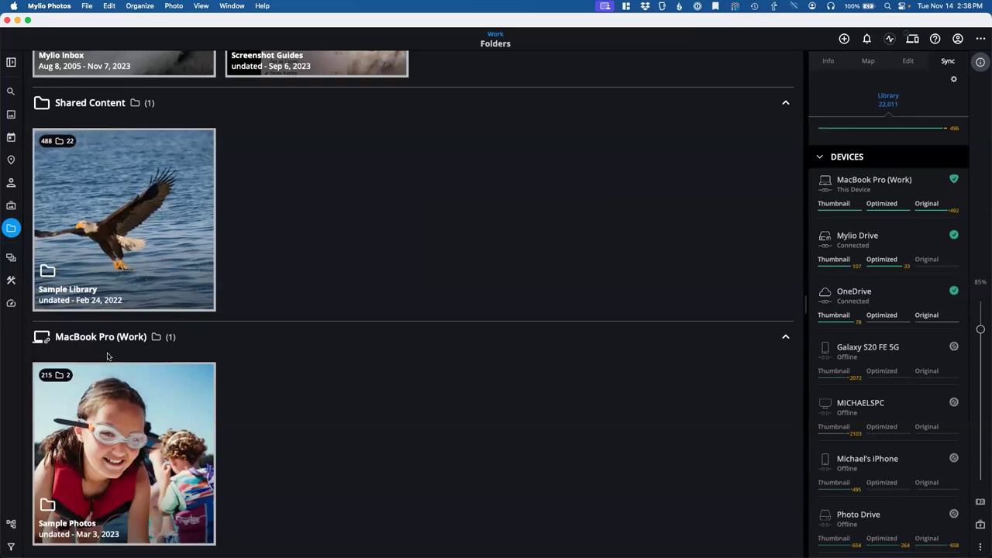
- Look over the MacBook Pro (Work) linked folders and sync settings in the Dashboard, and return to the Folders view
left_click(144, 379)
left_click(245, 385)
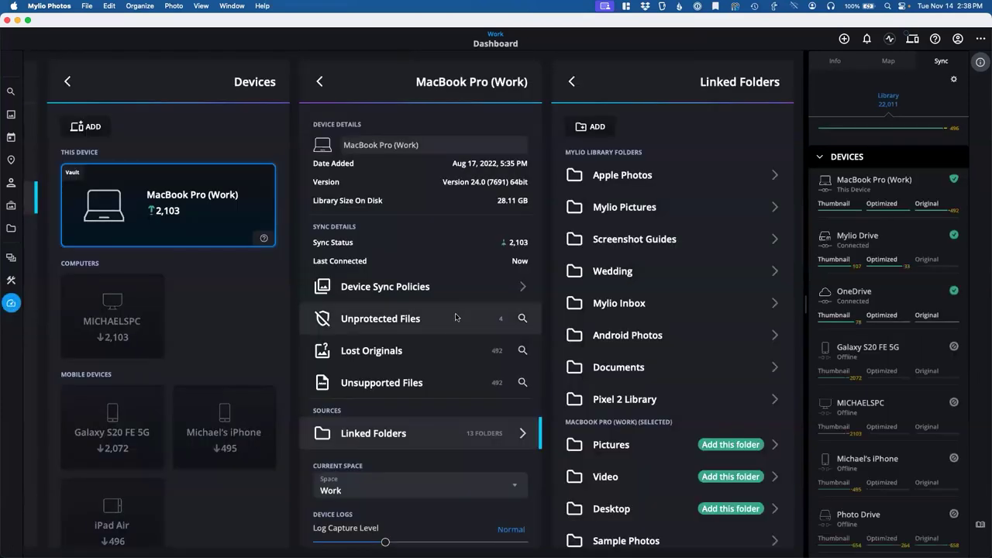
scroll(455, 317, "down", 5)
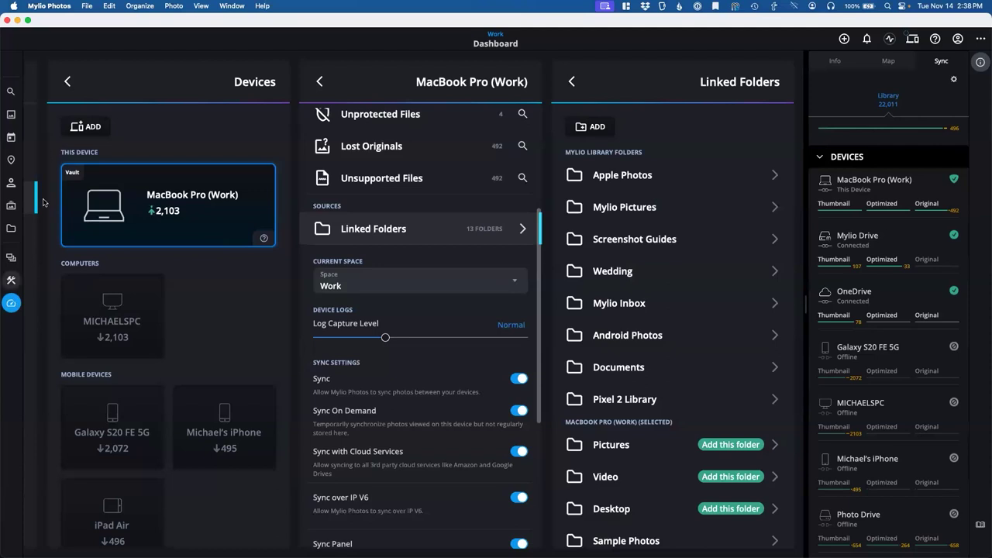
left_click(11, 303)
left_click(11, 228)
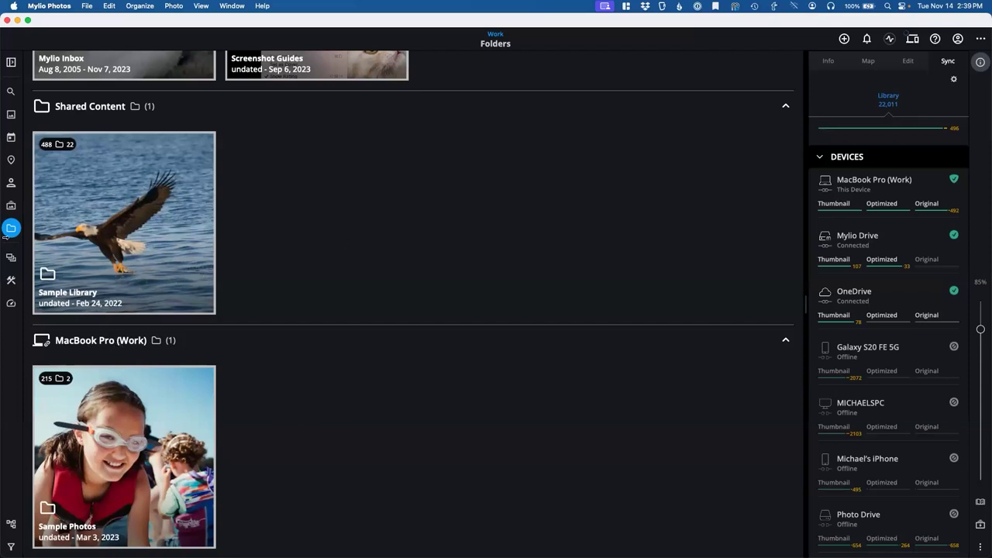
left_click(11, 303)
left_click(154, 200)
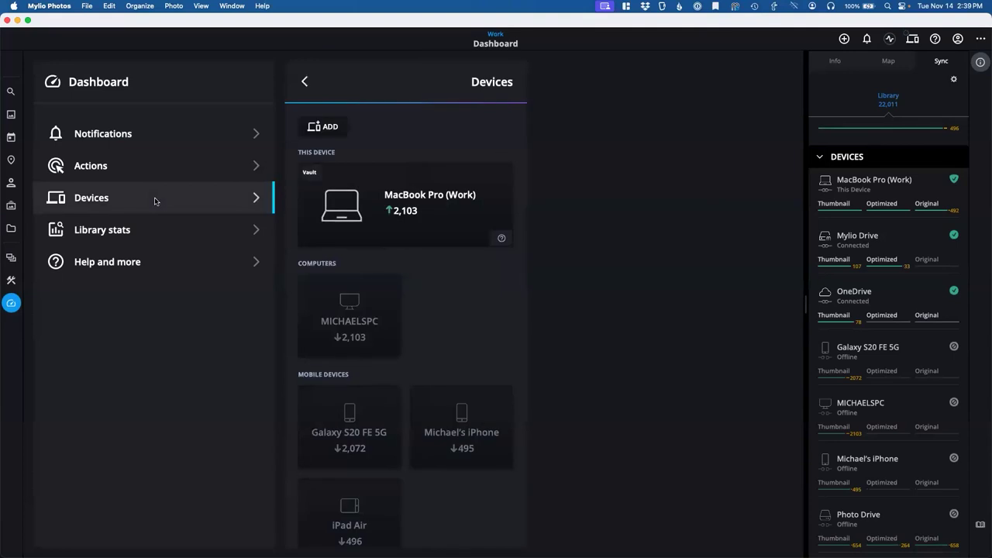
left_click(445, 201)
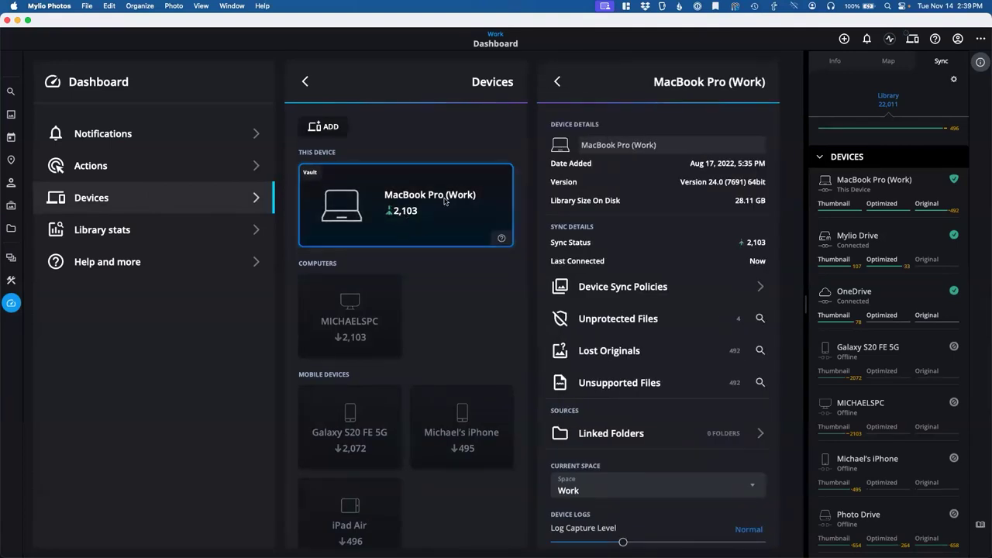
scroll(664, 255, "down", 3)
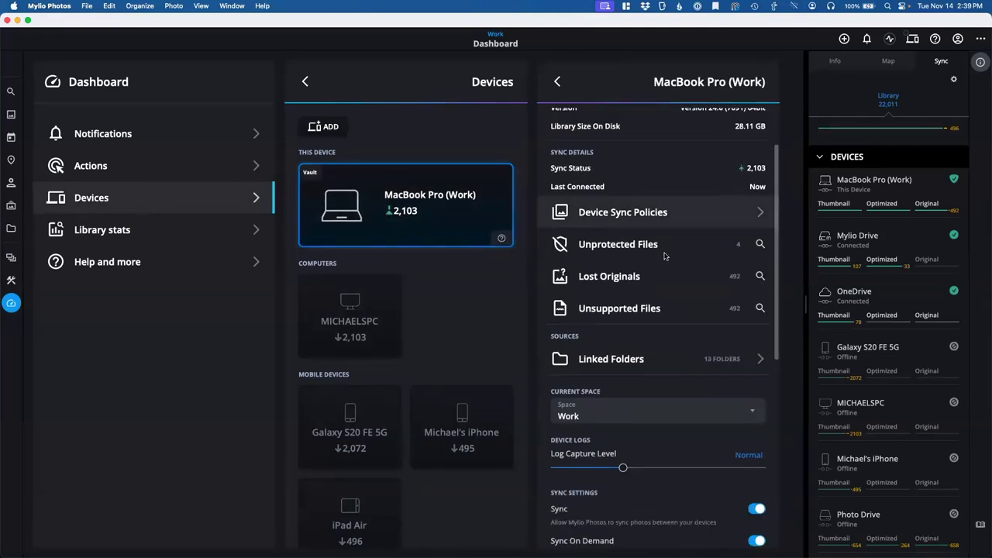
left_click(614, 358)
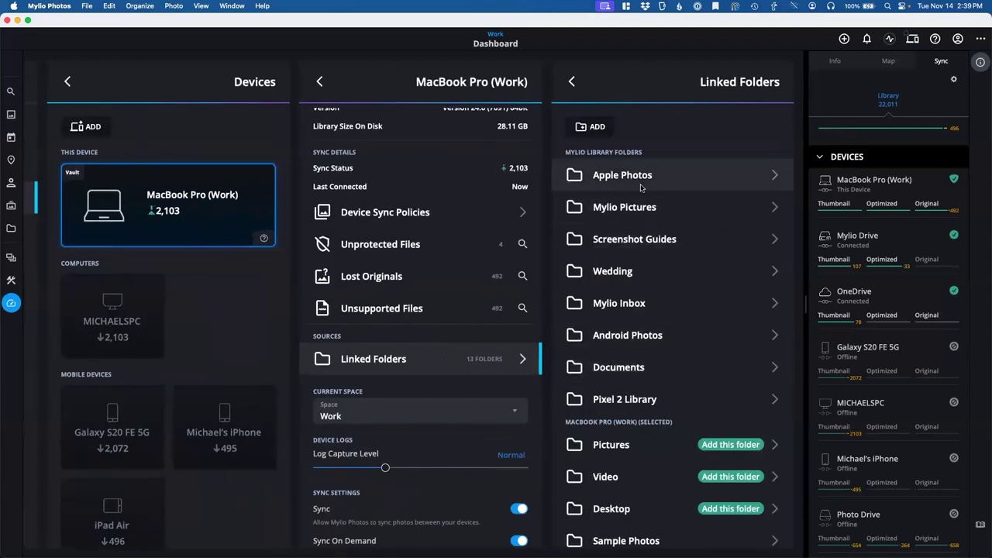
- Review the linked folder groups and the Sample Photos folder's details, and return to the Folders view
scroll(658, 205, "down", 2)
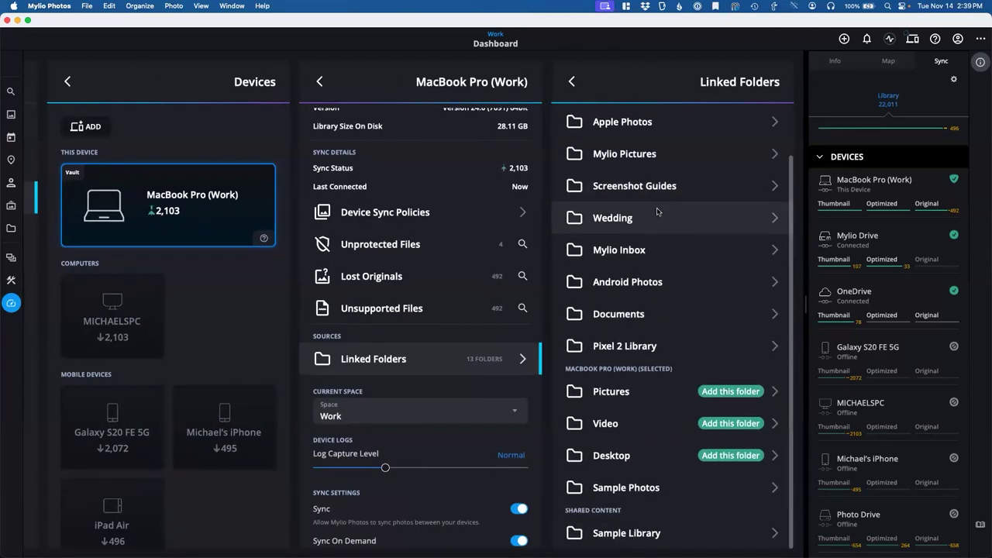
scroll(681, 318, "up", 2)
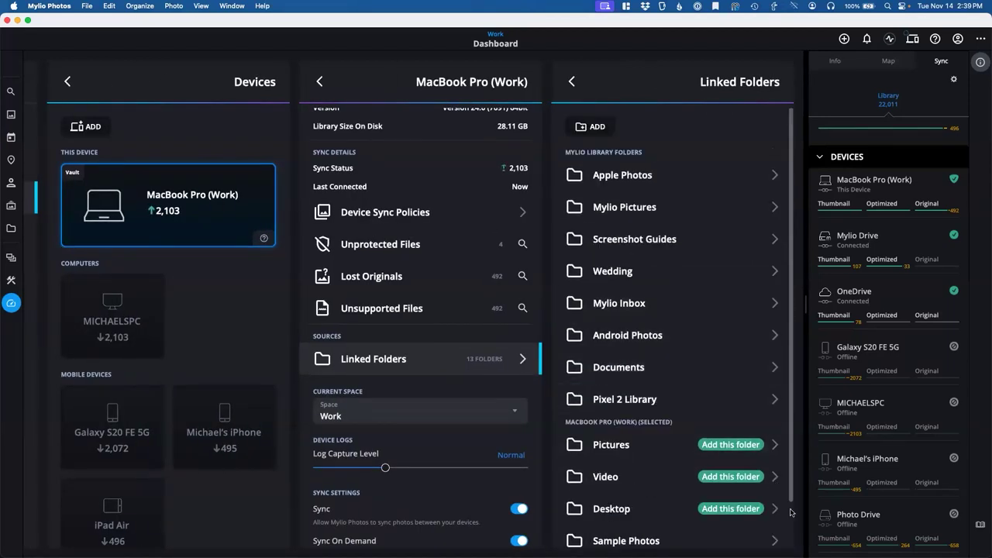
scroll(682, 481, "down", 2)
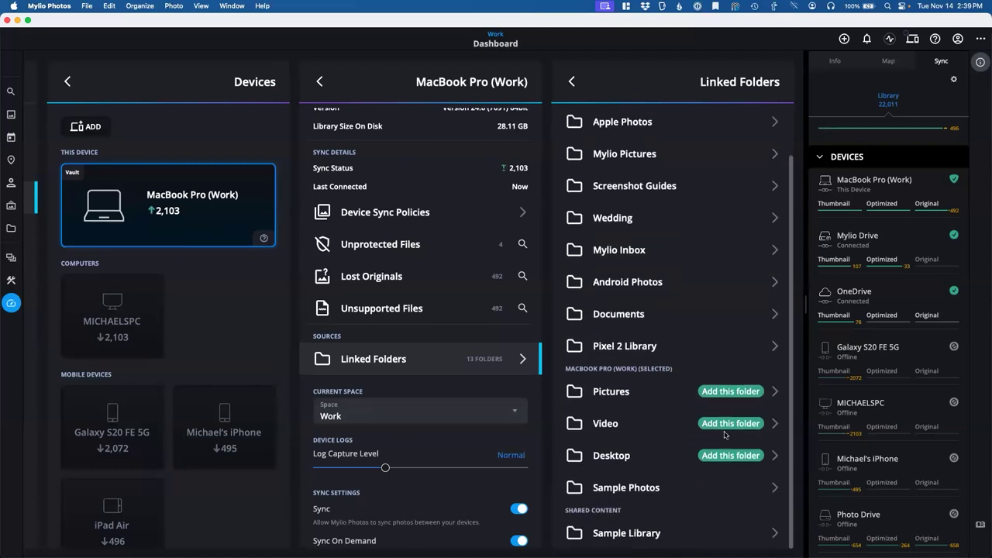
left_click(620, 487)
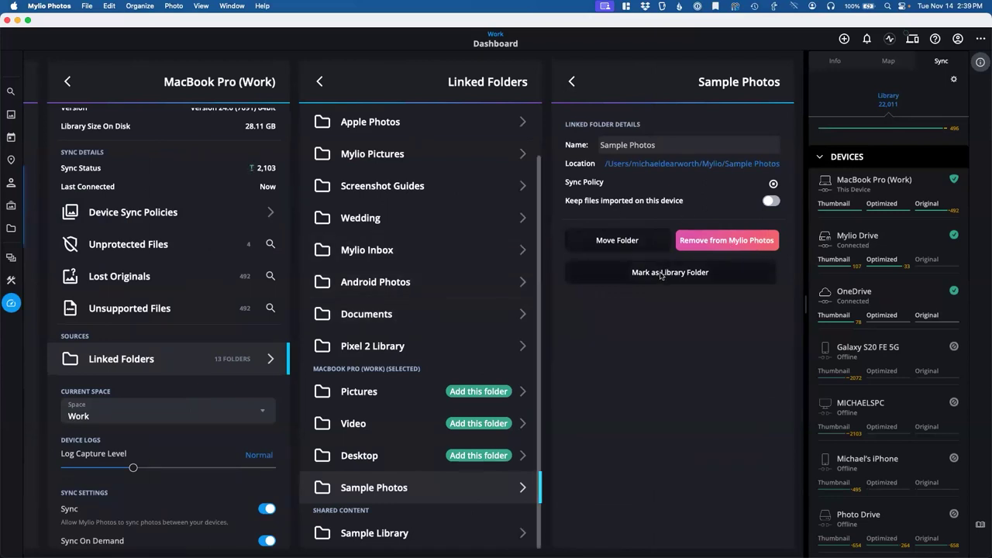
left_click(10, 229)
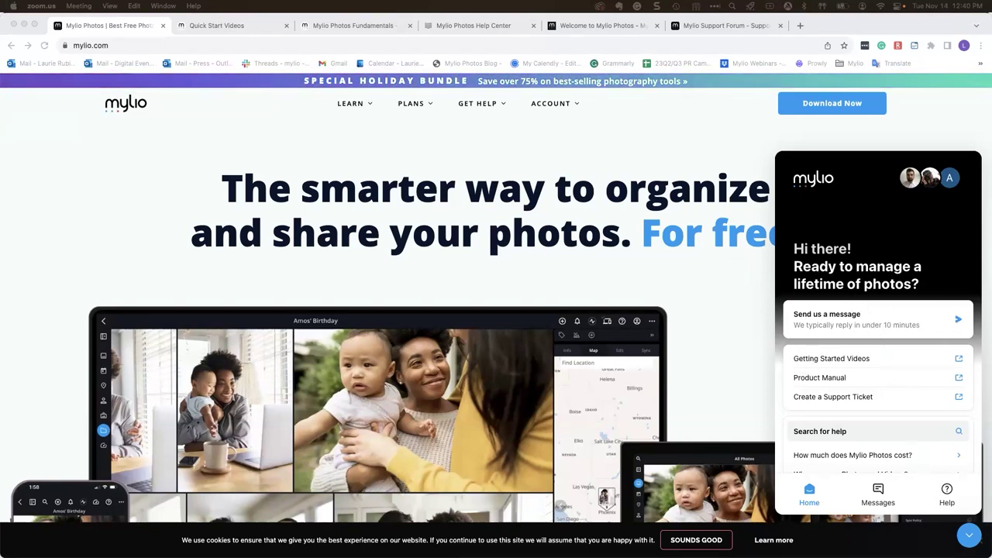
- Switch to Chrome, reopen the help messenger on mylio.com and look through its message, manual, ticket and help article options
left_click(969, 535)
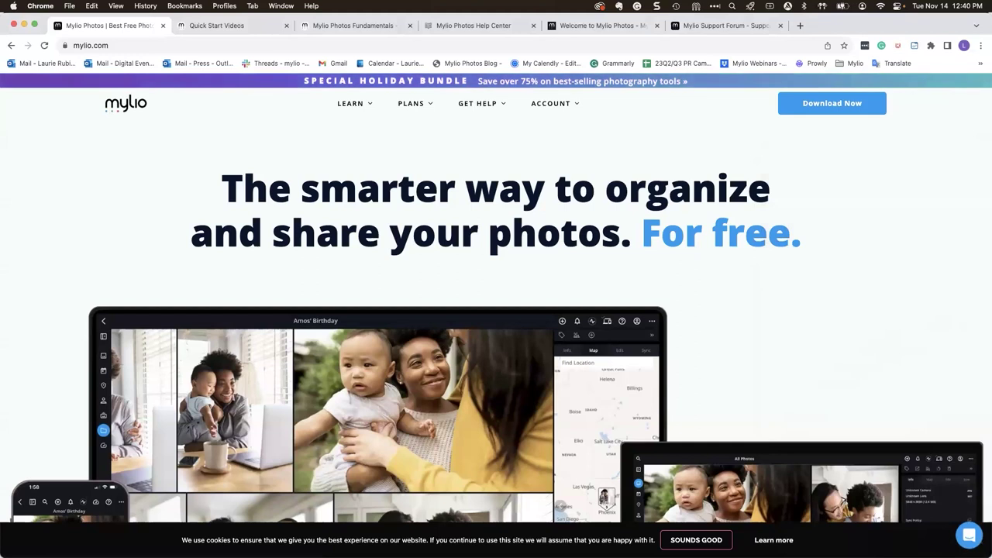
left_click(969, 535)
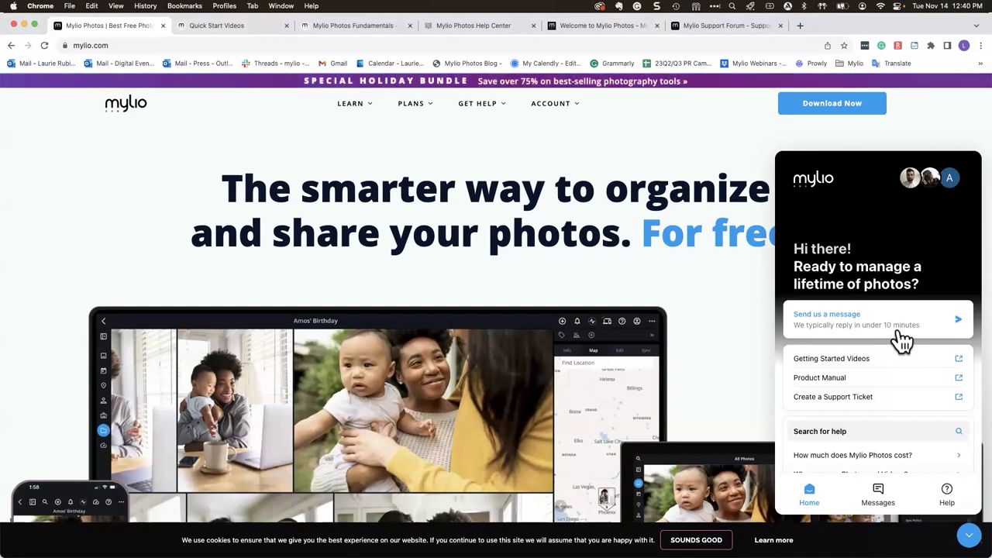
scroll(901, 341, "down", 1)
scroll(895, 309, "down", 1)
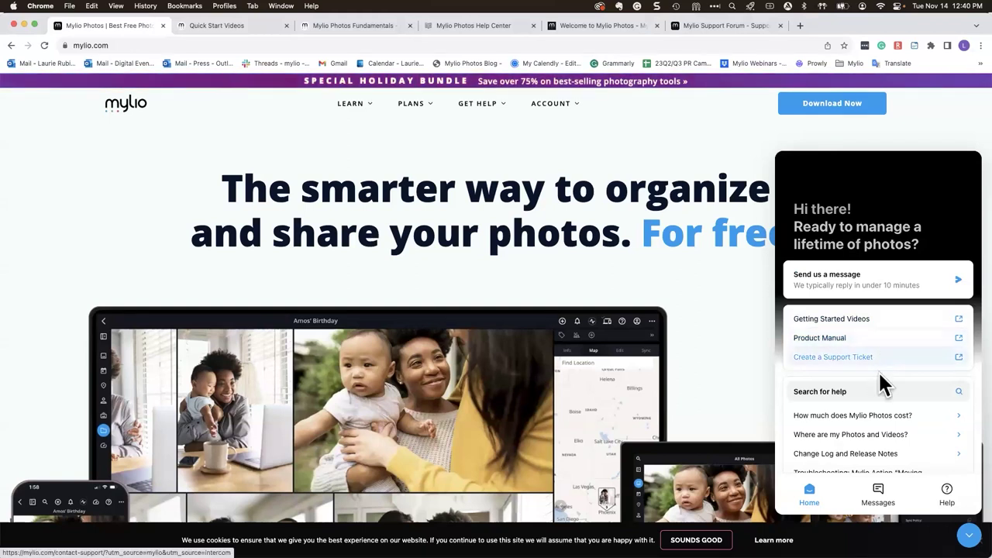
scroll(879, 436, "down", 2)
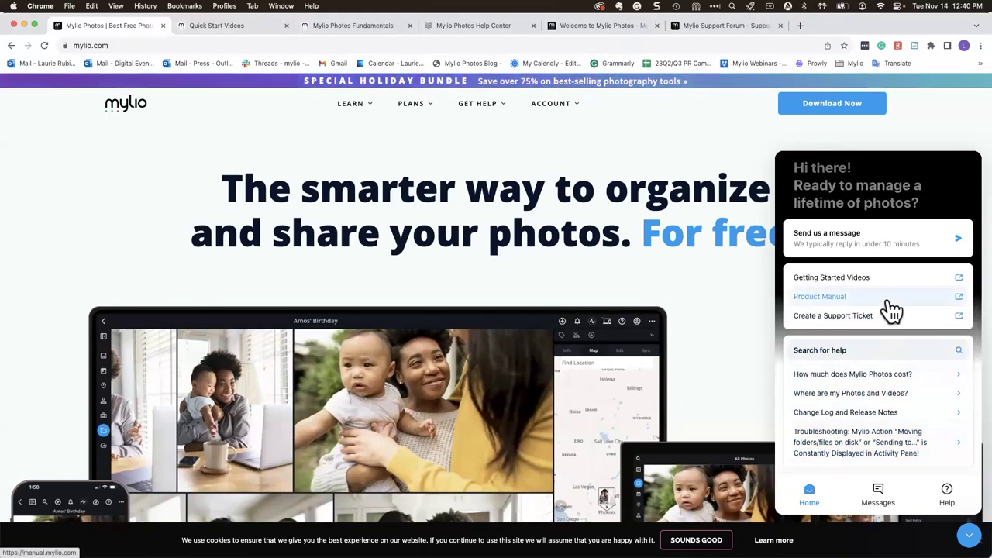
- Open the Mylio Photos Community's Events page and look over the upcoming events
left_click(225, 34)
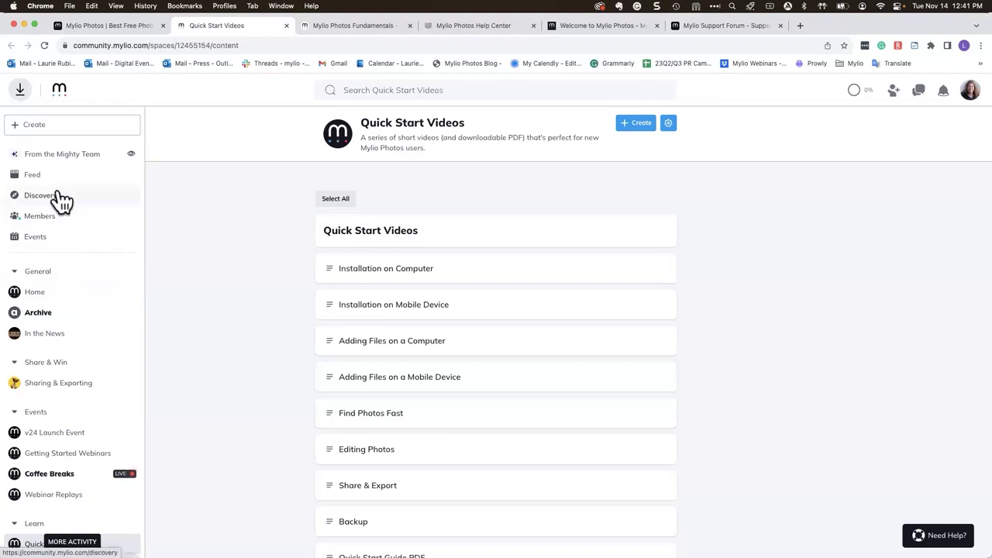
left_click(37, 241)
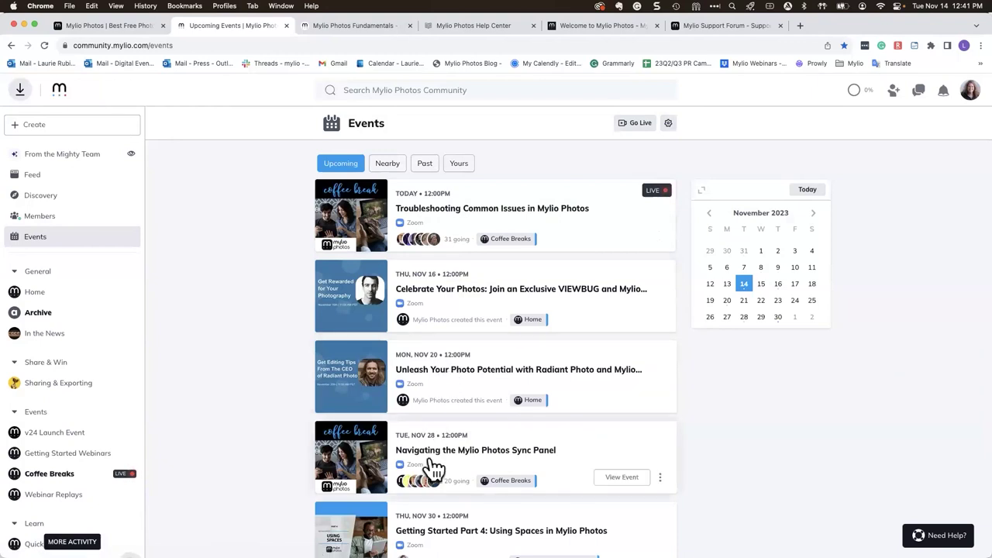
scroll(429, 469, "down", 2)
scroll(434, 465, "up", 2)
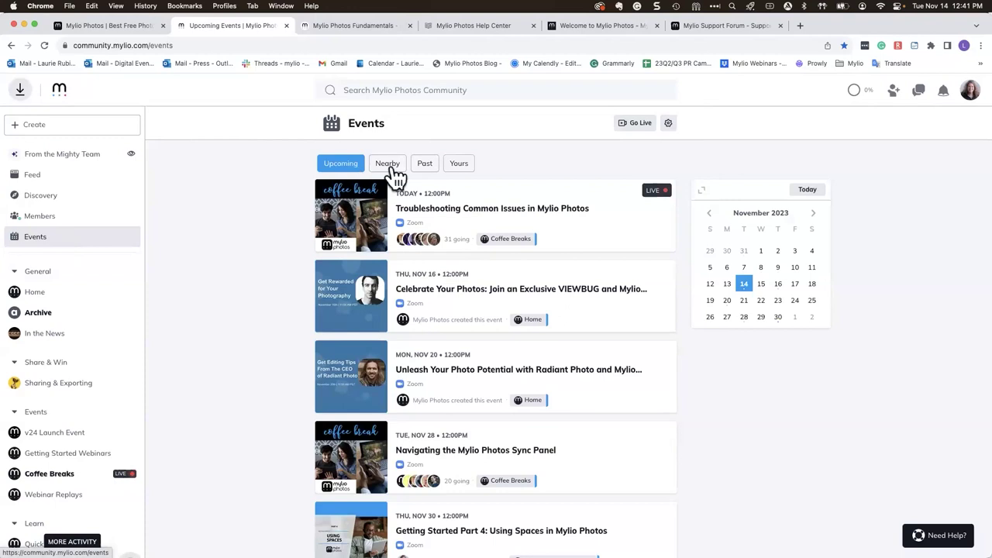
- List the past events, view the replay information for Getting Started Part 3: Getting Organized with Mylio Photos, and close the event
left_click(427, 172)
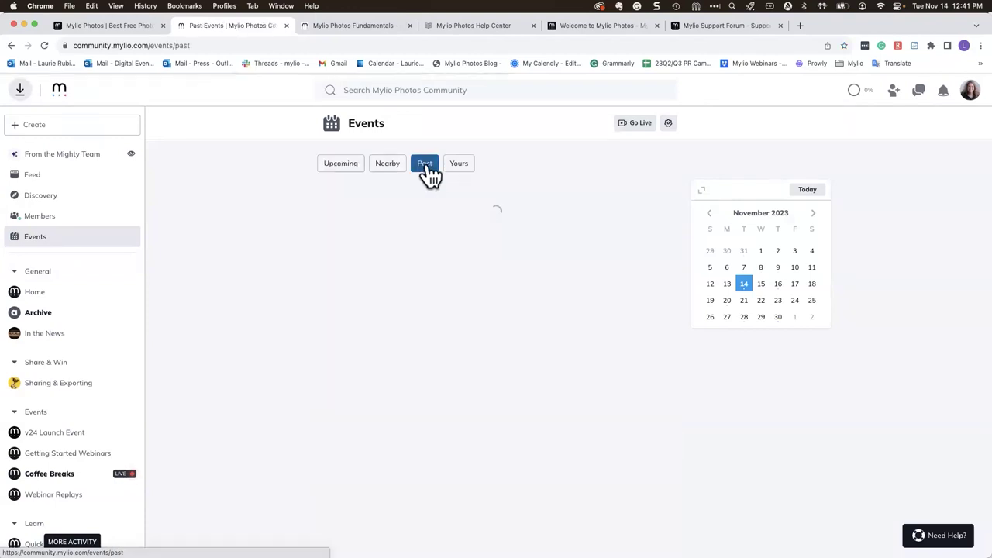
left_click(436, 209)
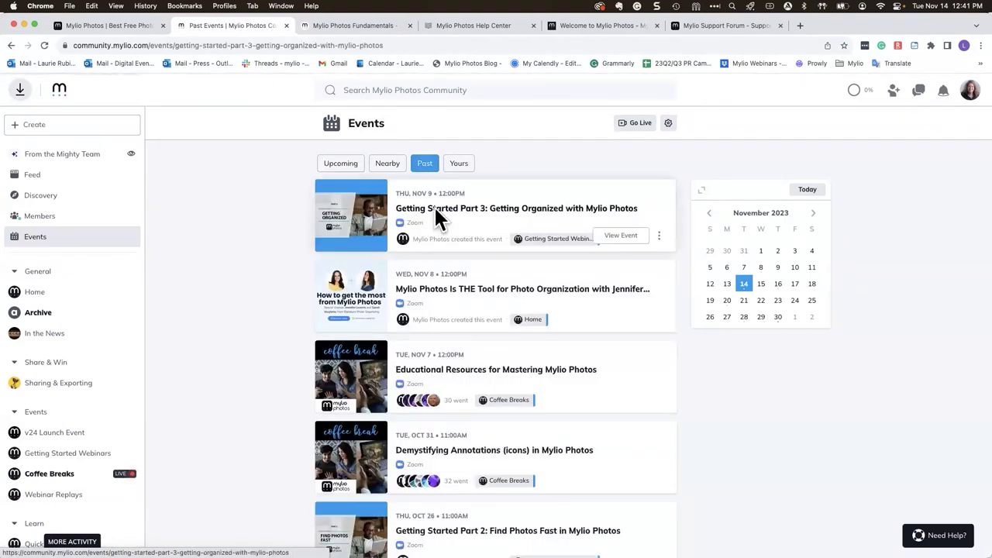
scroll(569, 412, "down", 5)
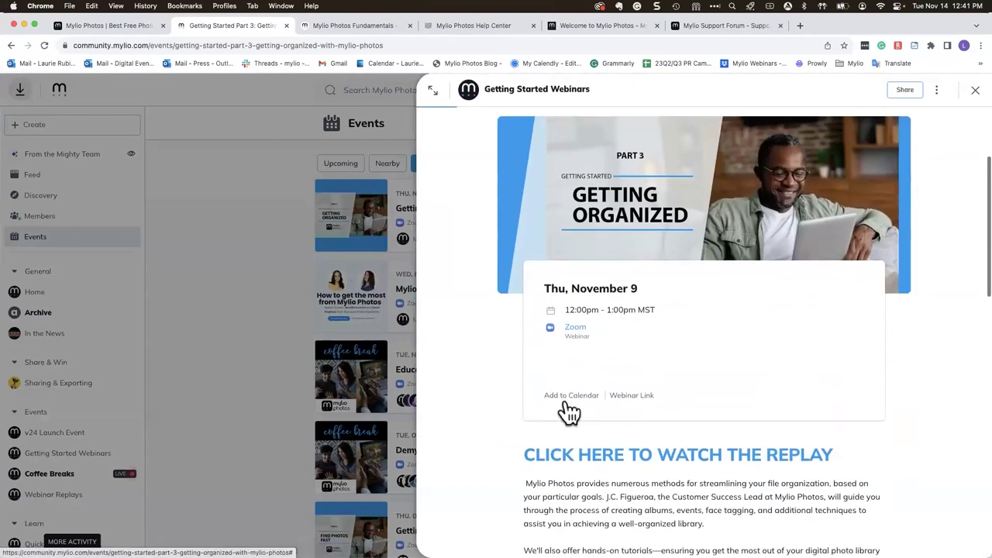
left_click(214, 355)
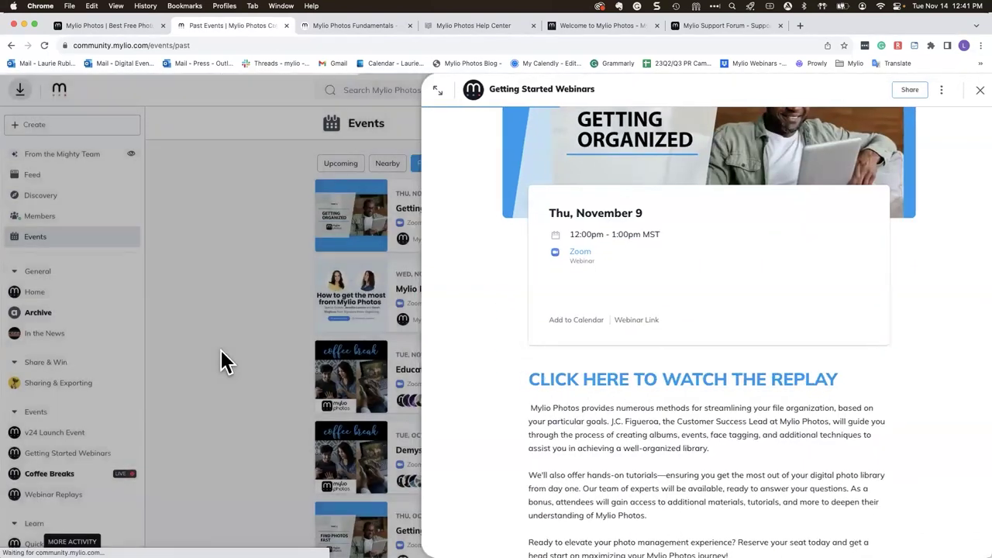
- Look through the community's Events, Learn, Courses and Groups sections for learning resources
scroll(92, 377, "down", 3)
scroll(60, 439, "down", 4)
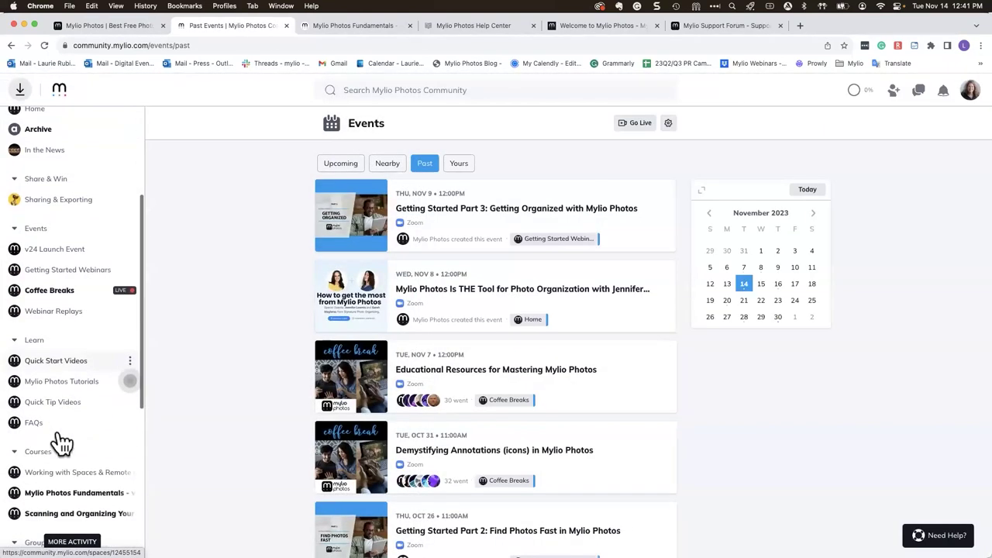
scroll(61, 439, "down", 1)
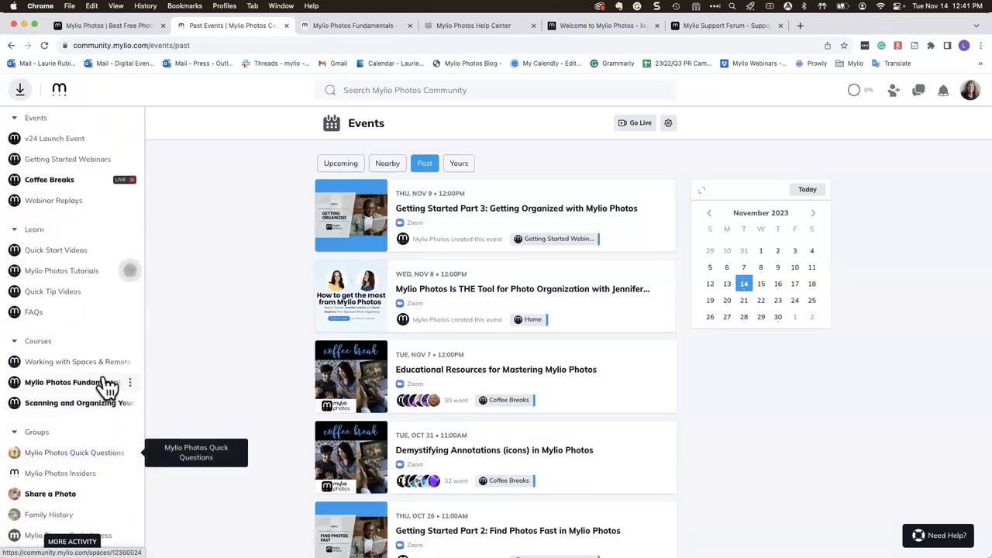
scroll(109, 353, "up", 7)
scroll(109, 353, "up", 1)
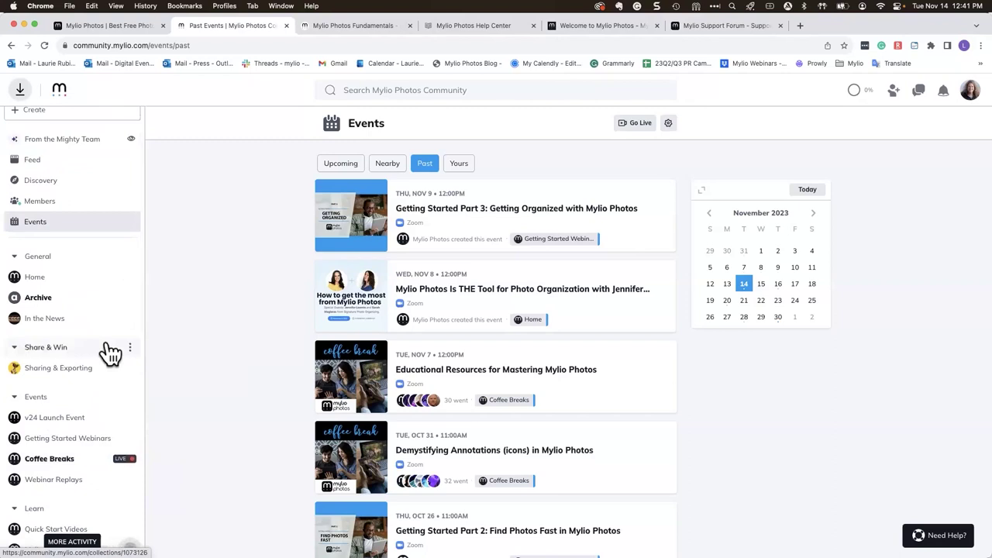
- Switch to the Mylio Photos Fundamentals - v24 course and look over the first sections of its contents
left_click(328, 23)
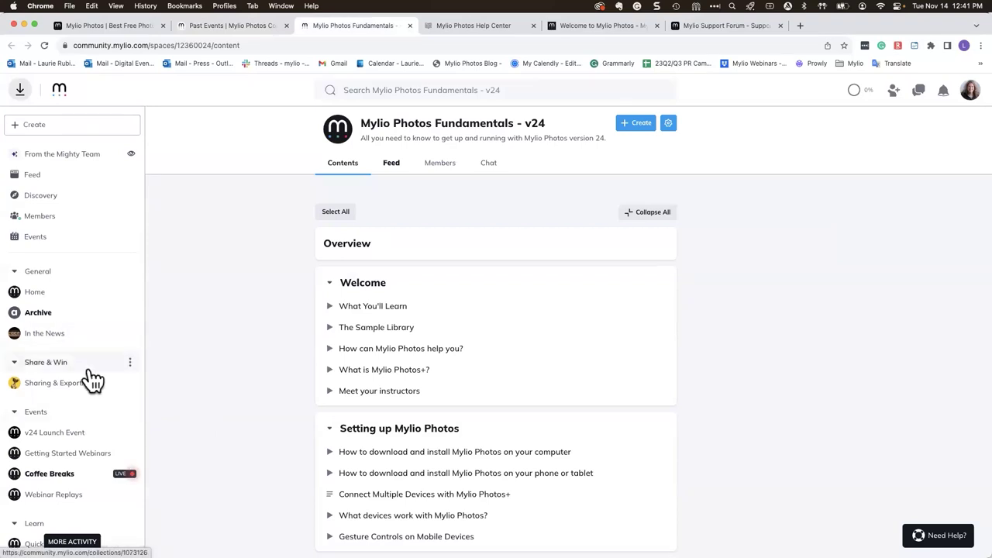
scroll(365, 416, "down", 3)
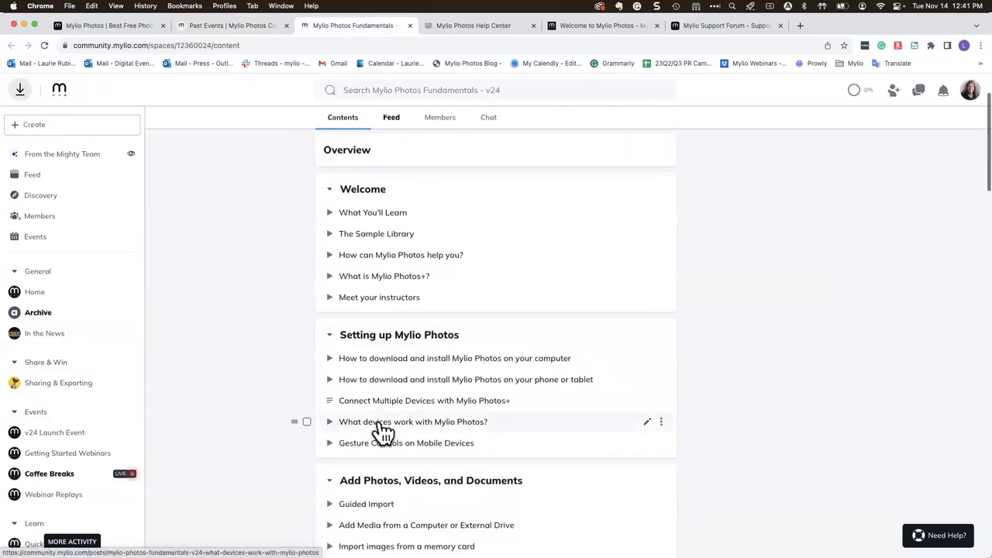
scroll(380, 434, "up", 2)
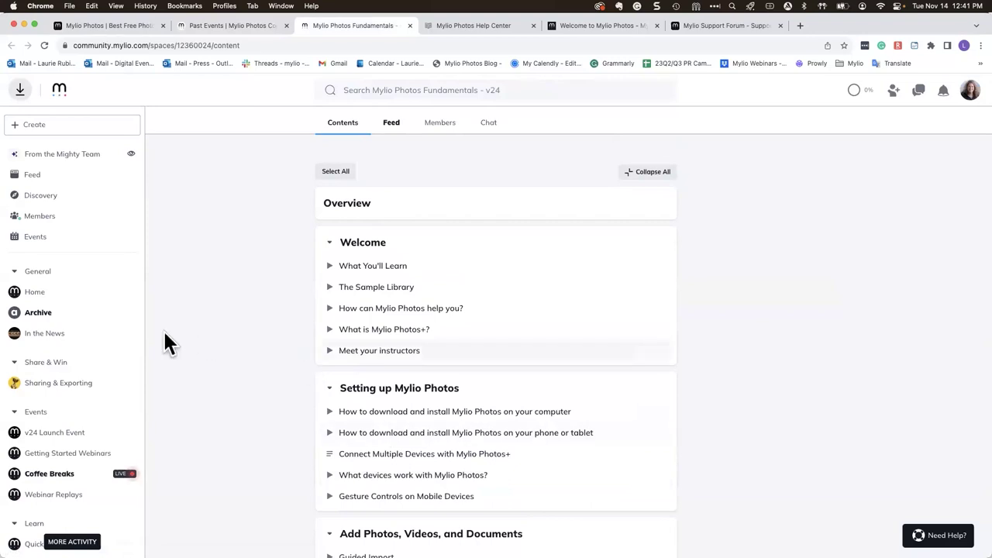
- Locate Mylio Photos Fundamentals - v24 under Courses in the community's navigation
scroll(107, 398, "down", 1)
scroll(107, 397, "down", 5)
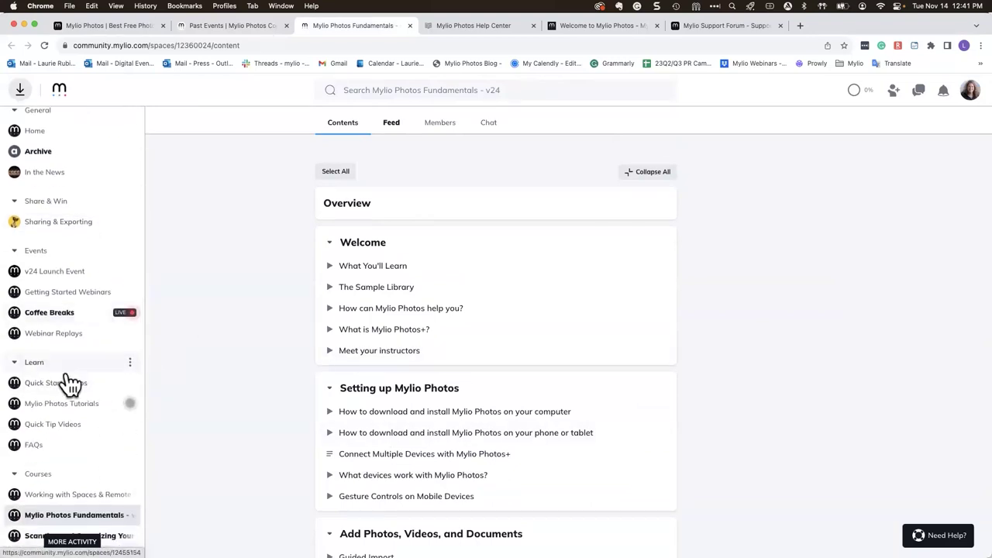
scroll(67, 438, "down", 2)
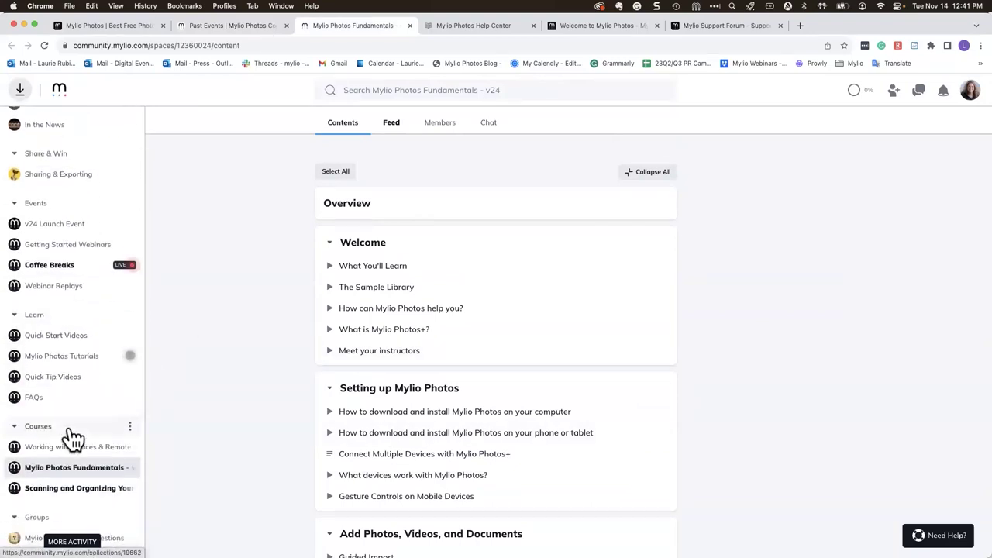
scroll(67, 439, "down", 1)
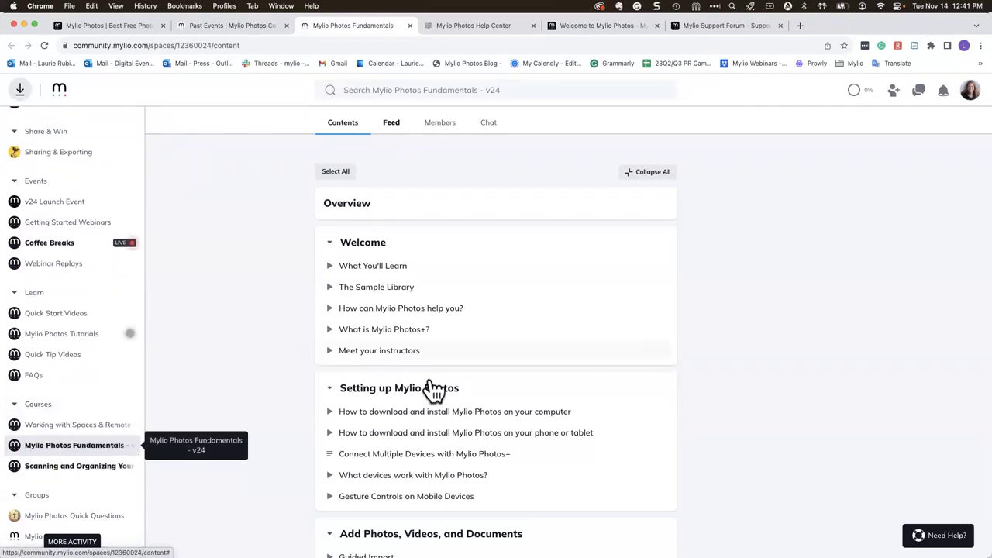
- Examine the course's lesson topics from adding photos through organizing, editing and sharing
scroll(432, 392, "down", 2)
scroll(433, 392, "down", 6)
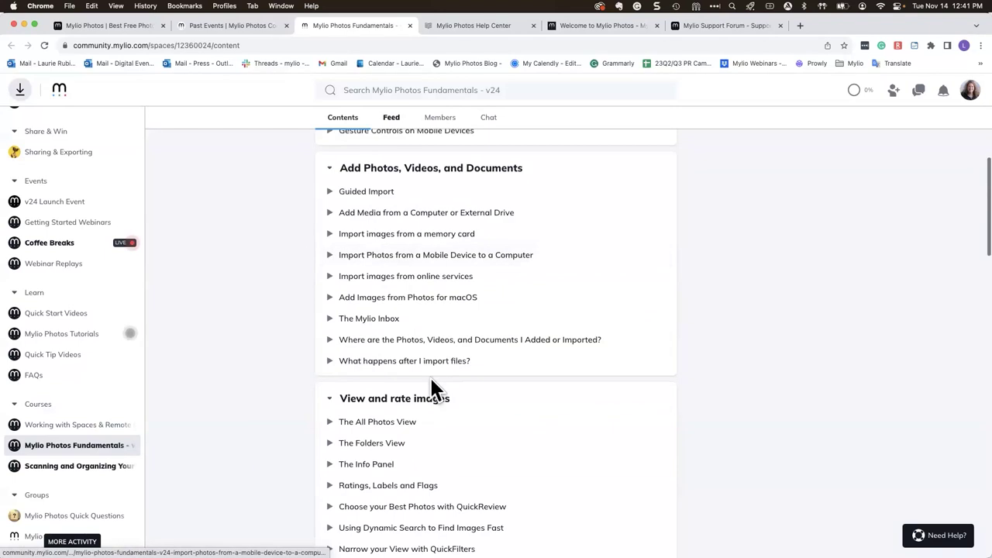
scroll(432, 379, "down", 4)
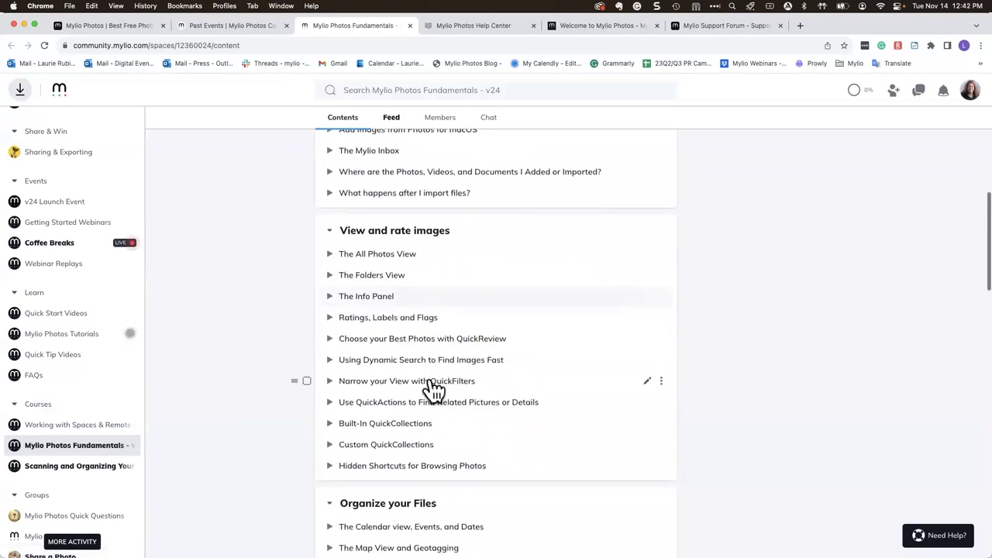
scroll(432, 391, "down", 8)
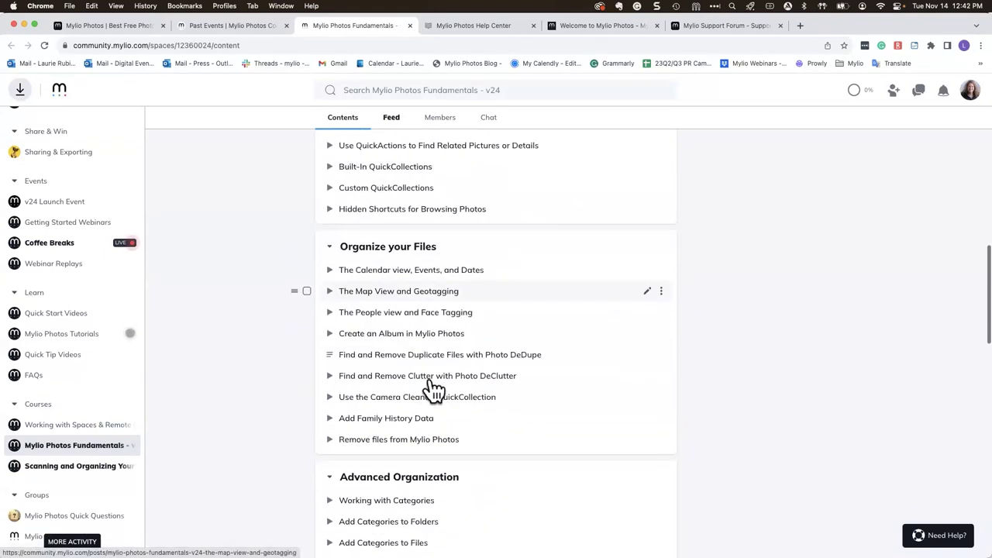
scroll(433, 389, "down", 7)
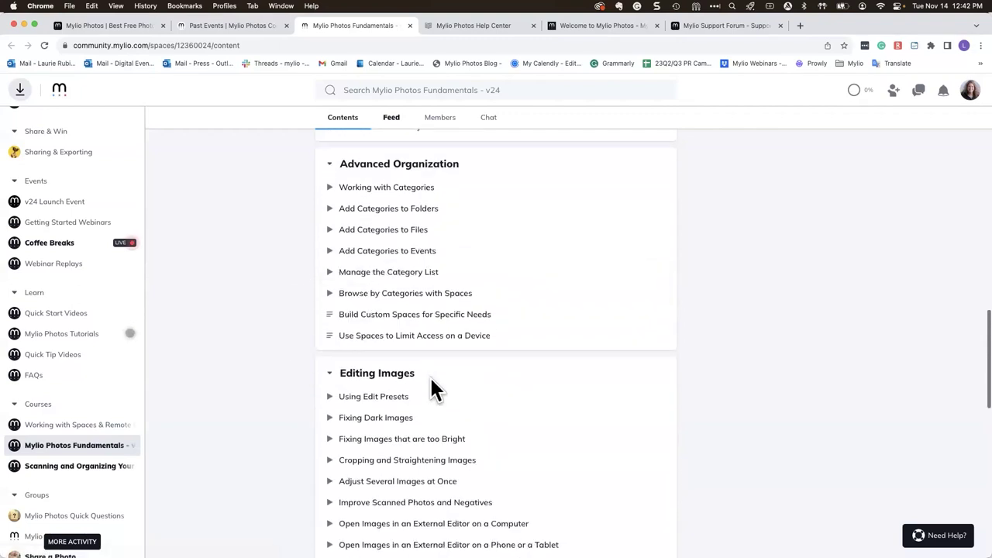
scroll(433, 389, "down", 4)
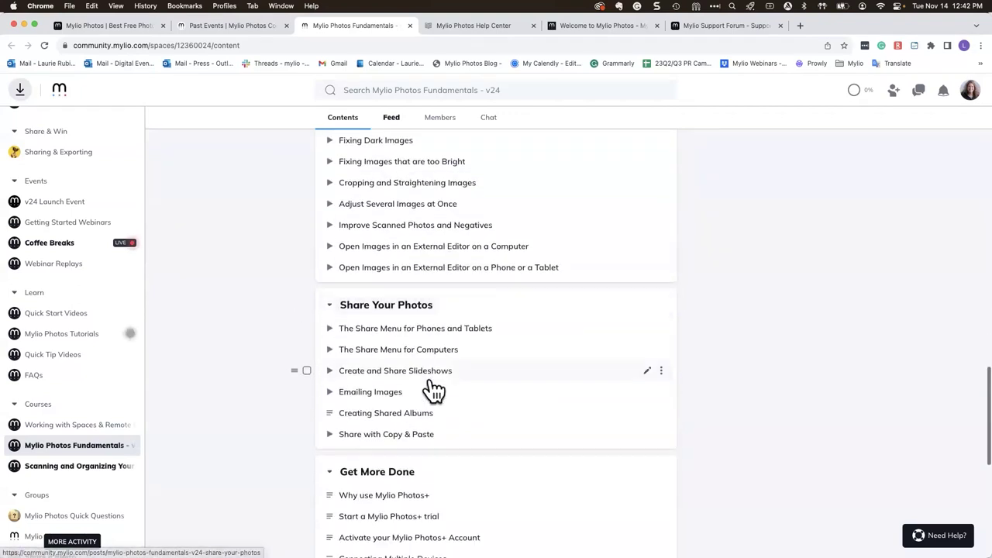
scroll(431, 392, "up", 6)
scroll(432, 390, "up", 2)
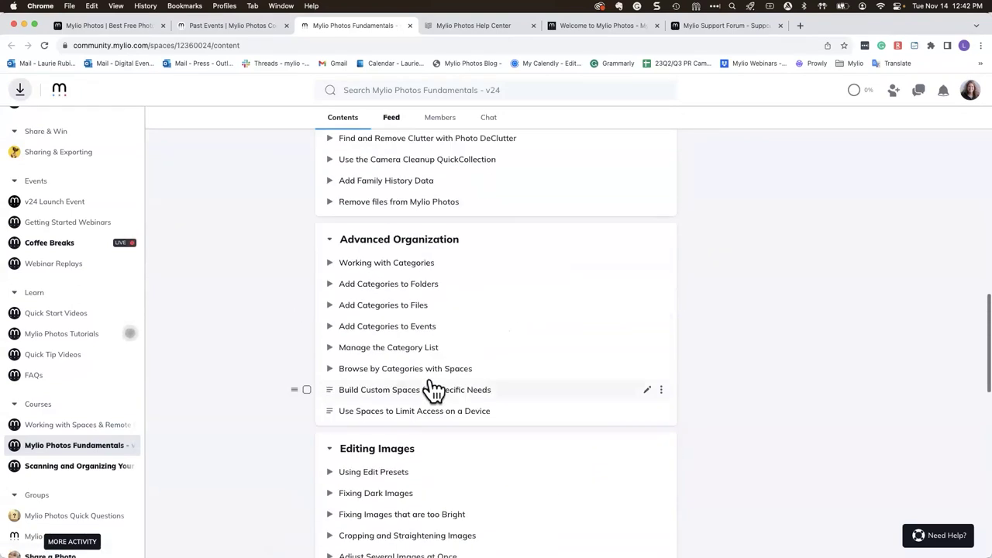
- Switch to the Mylio Photos Help Center and look over its article collections
left_click(482, 27)
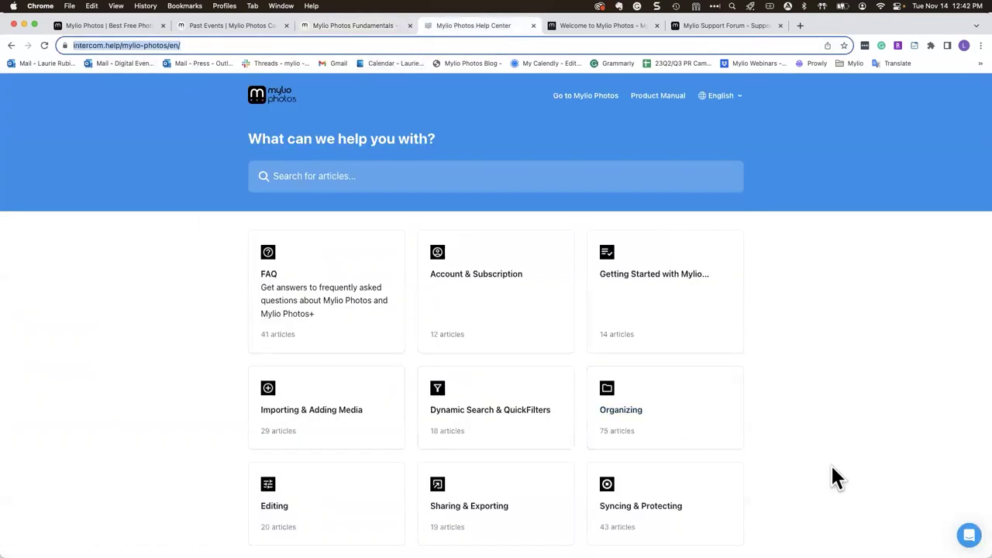
scroll(833, 468, "down", 2)
scroll(833, 469, "up", 1)
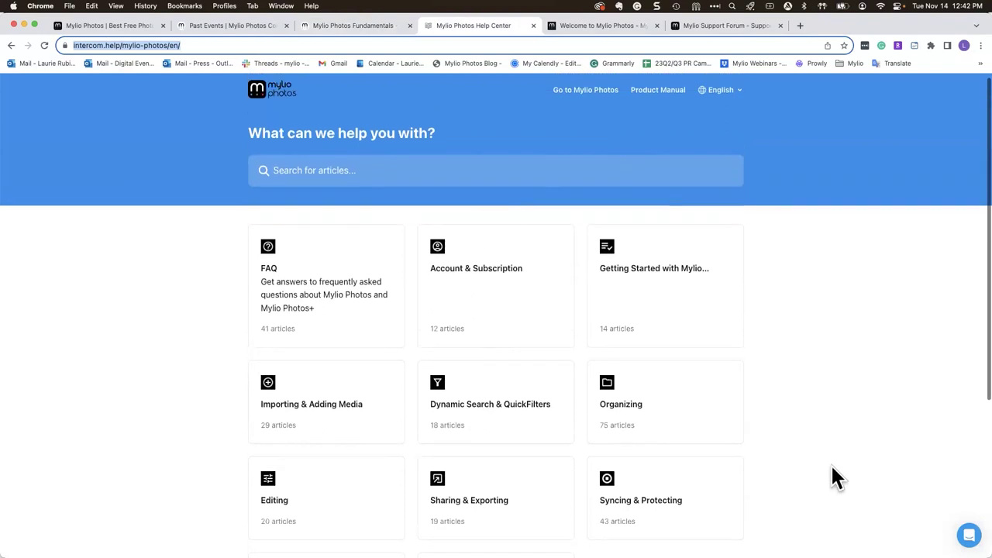
- Look through the FAQ collection's Common Questions and Compatibility & Storage articles, and return to the Help Center's main page
left_click(283, 291)
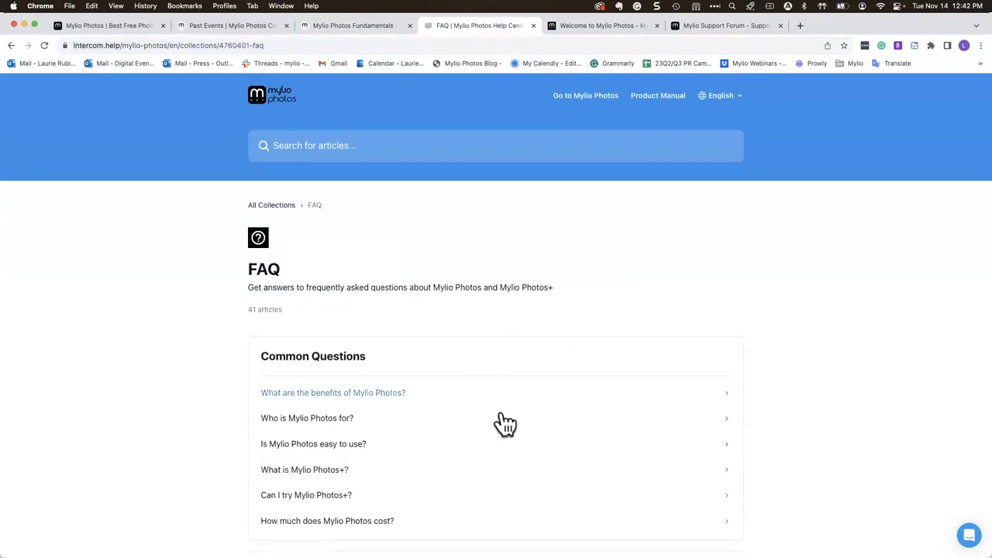
scroll(505, 423, "down", 3)
scroll(504, 423, "down", 5)
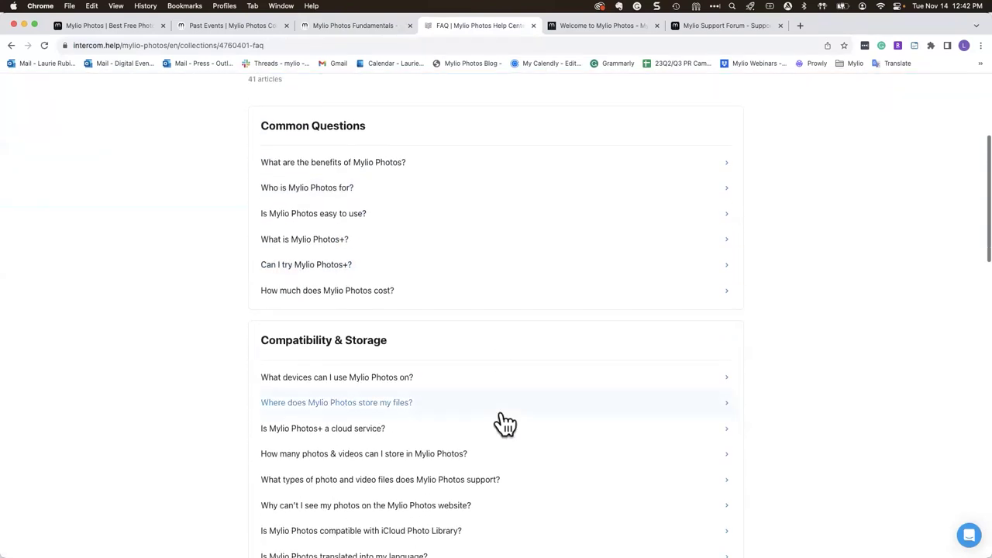
scroll(504, 424, "up", 10)
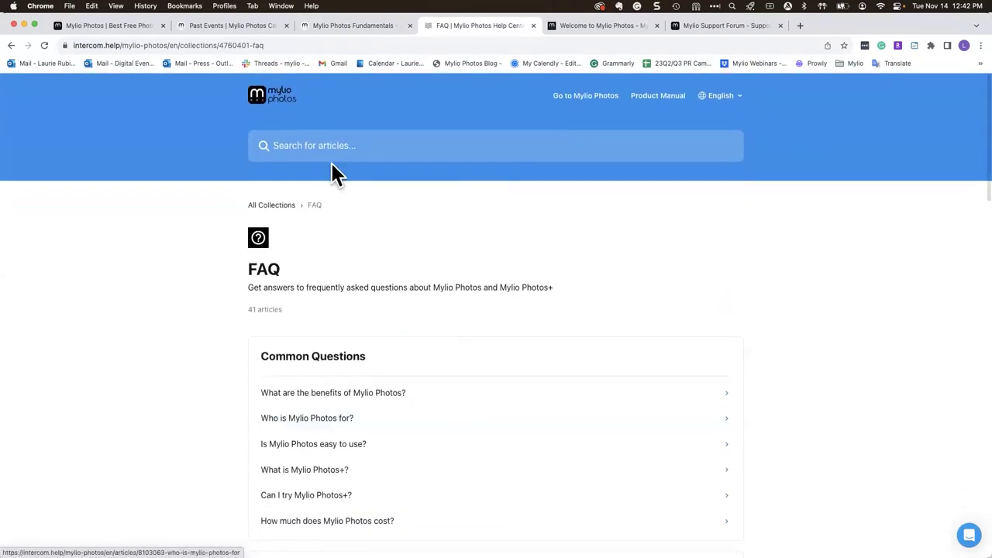
left_click(280, 101)
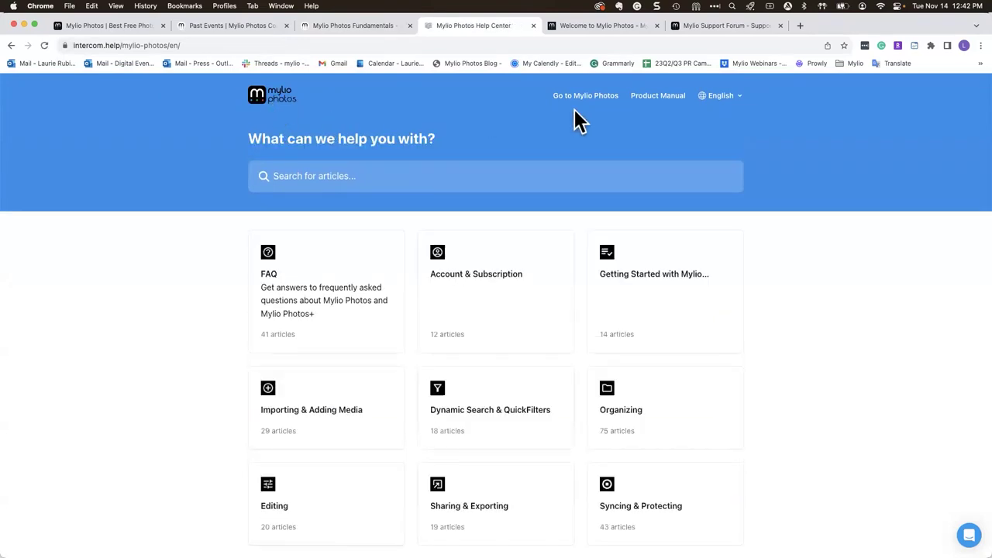
- Open the Help Center's support messenger, review its resource links, and browse the article collections under Search for help
left_click(969, 535)
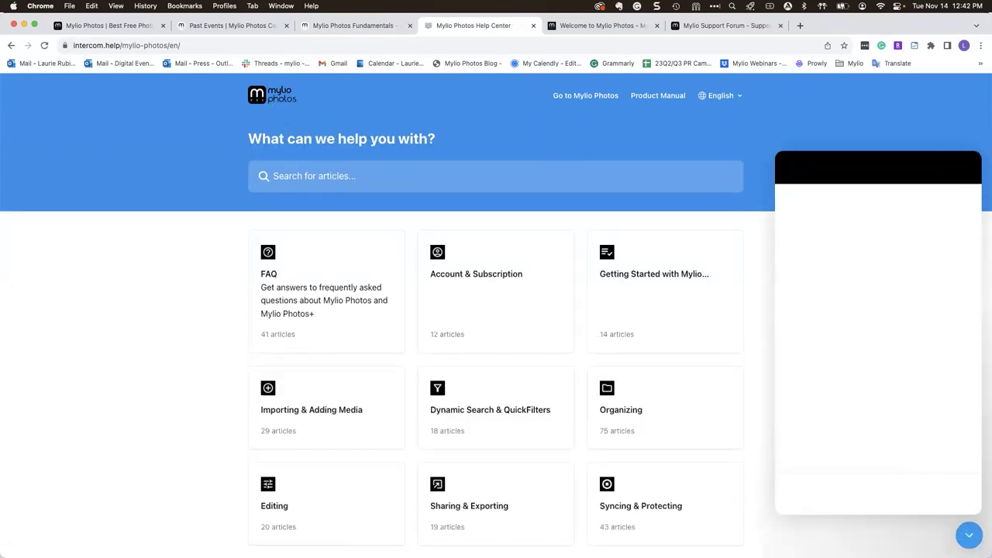
scroll(884, 430, "down", 2)
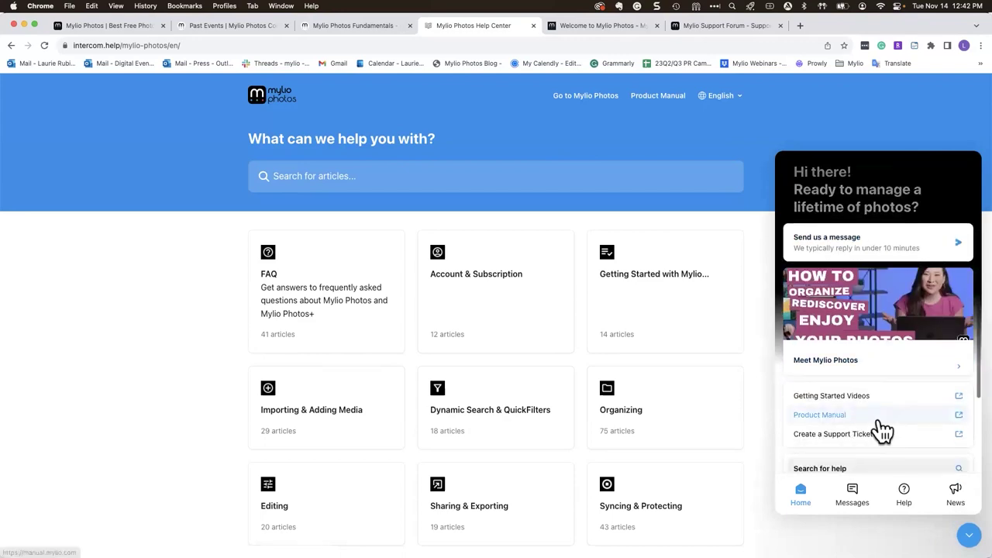
scroll(884, 430, "down", 2)
scroll(883, 431, "down", 1)
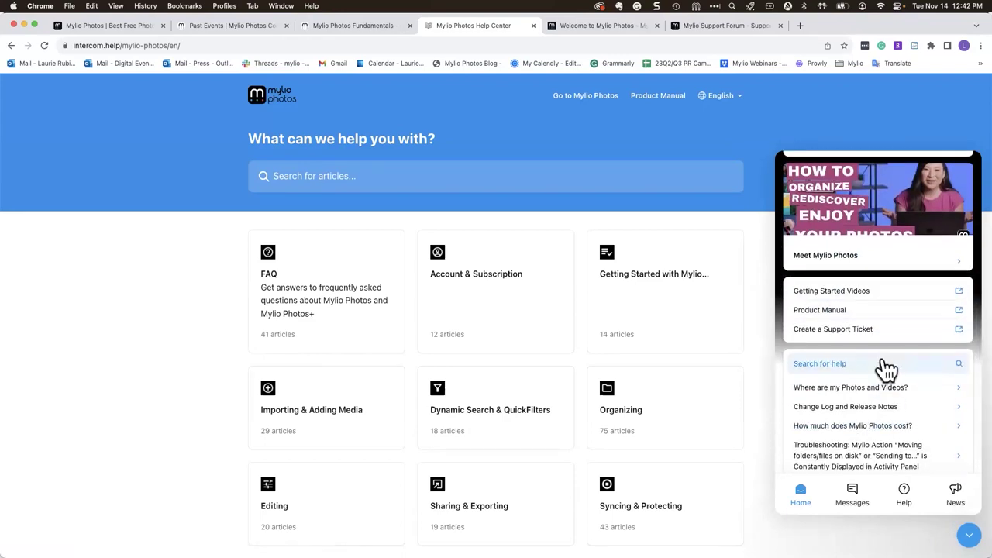
left_click(884, 364)
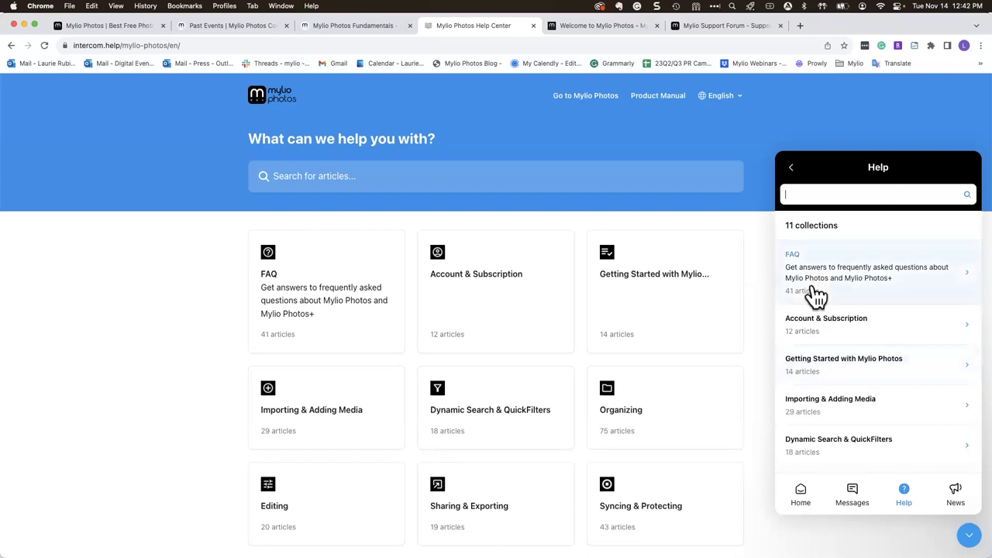
scroll(853, 441, "down", 2)
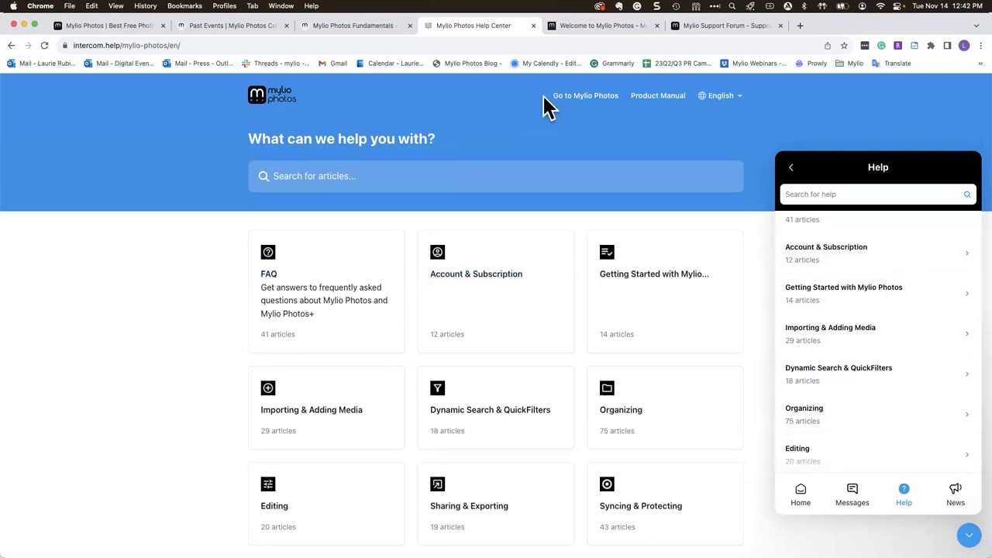
- Switch to the Mylio Photos 24.0 product manual and look over its contents and welcome page
left_click(594, 28)
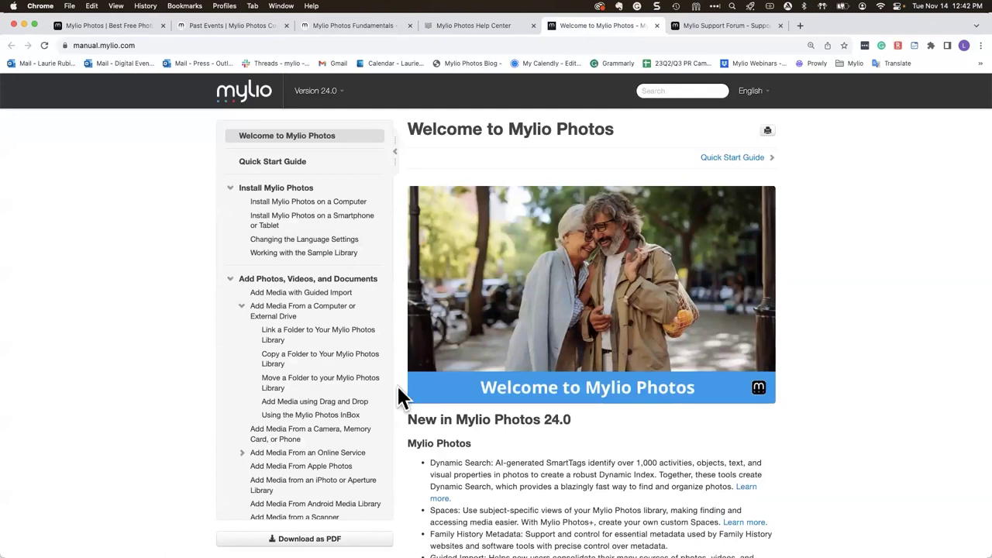
scroll(317, 445, "down", 8)
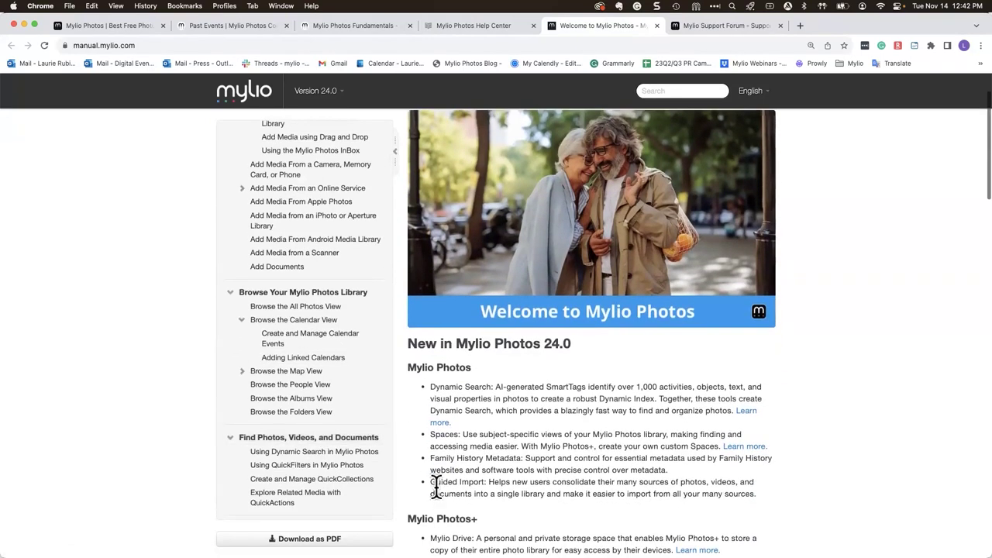
scroll(288, 425, "up", 8)
- Go from the manual to the Mylio home page and return to the mylio.com page with the support messenger open
left_click(234, 96)
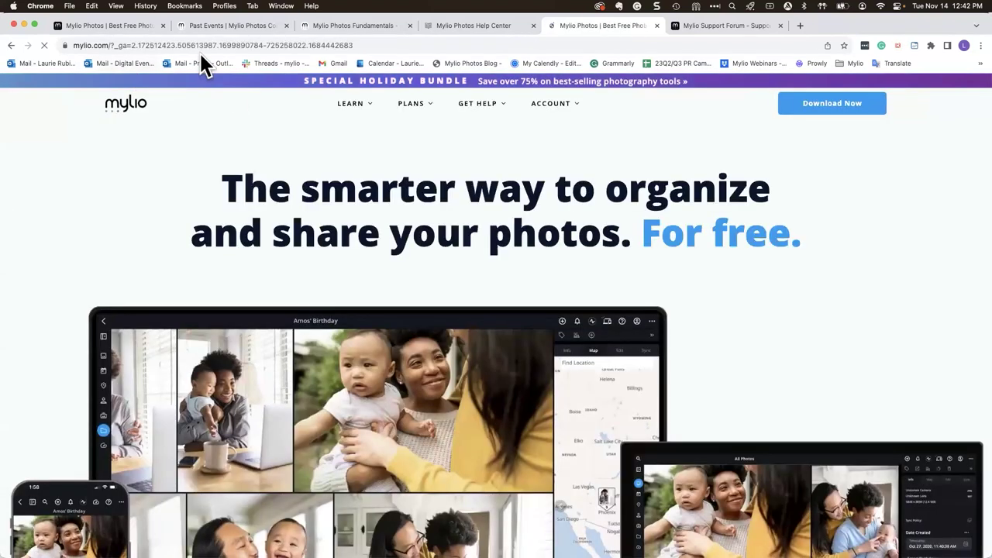
mouse_move(359, 116)
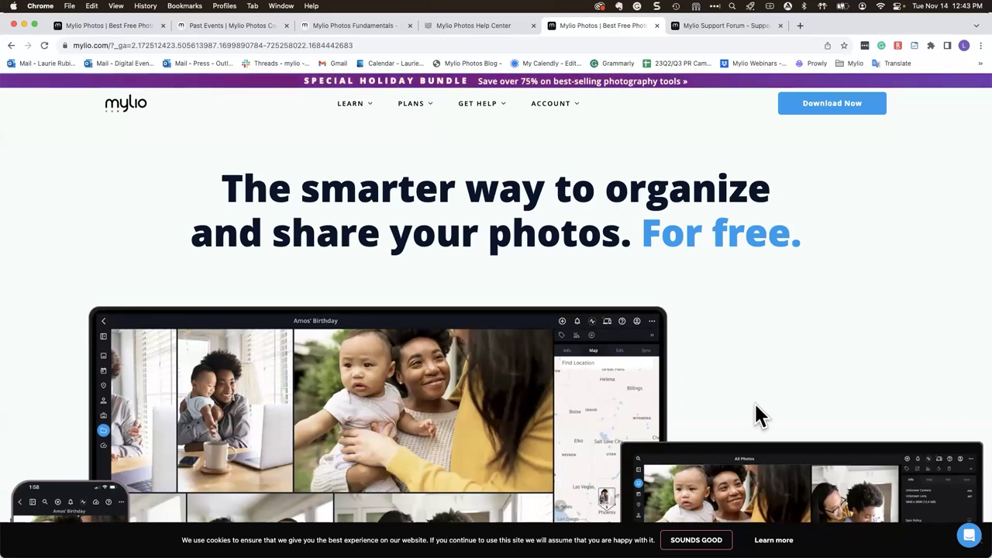
left_click(149, 25)
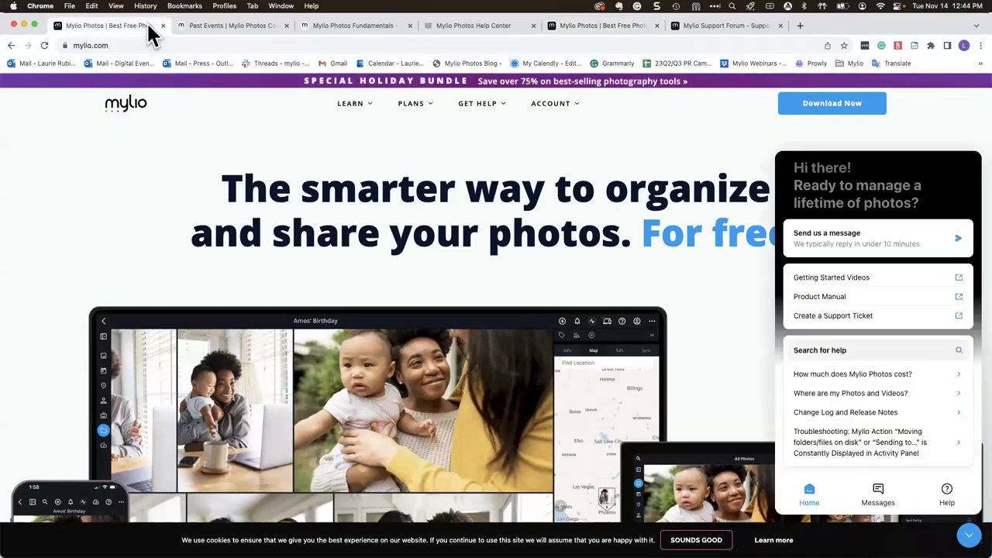